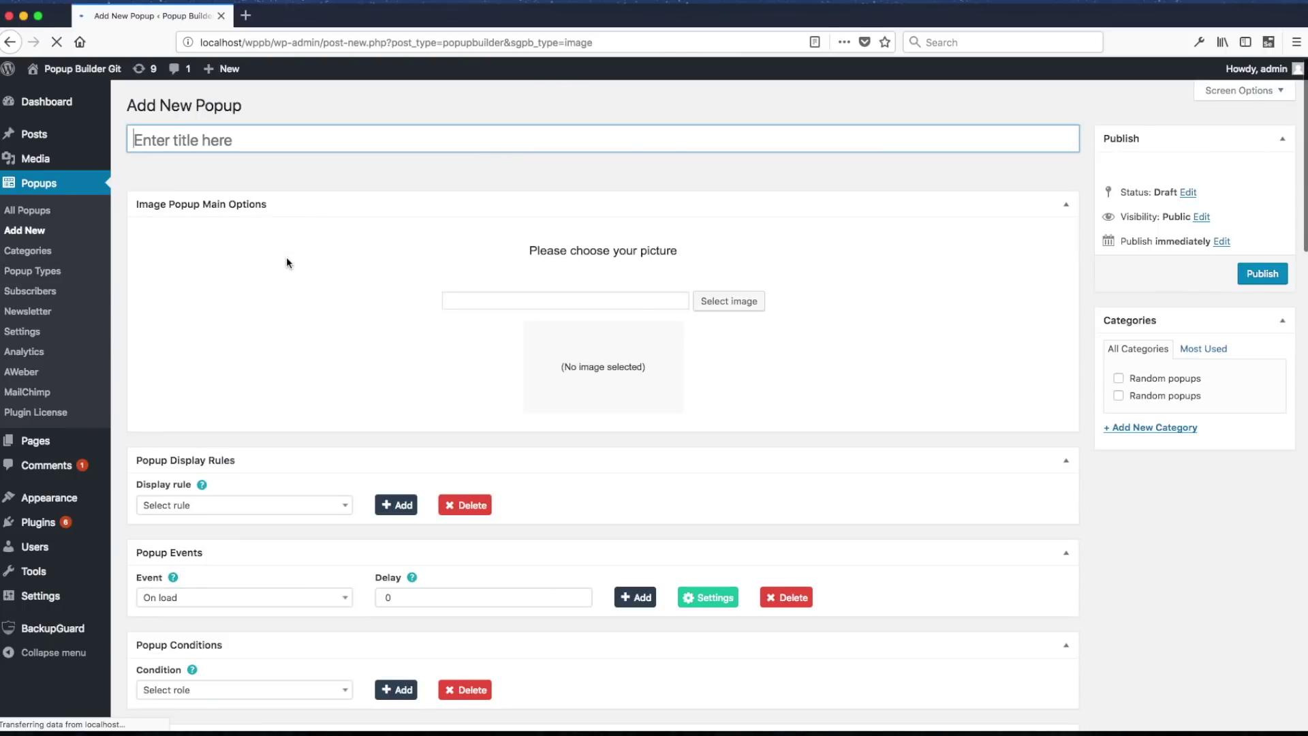
- Title the new image popup "Image Popup"
{"action": "left_click", "coordinate": [135, 138]}
{"action": "type", "text": "Image POpup"}
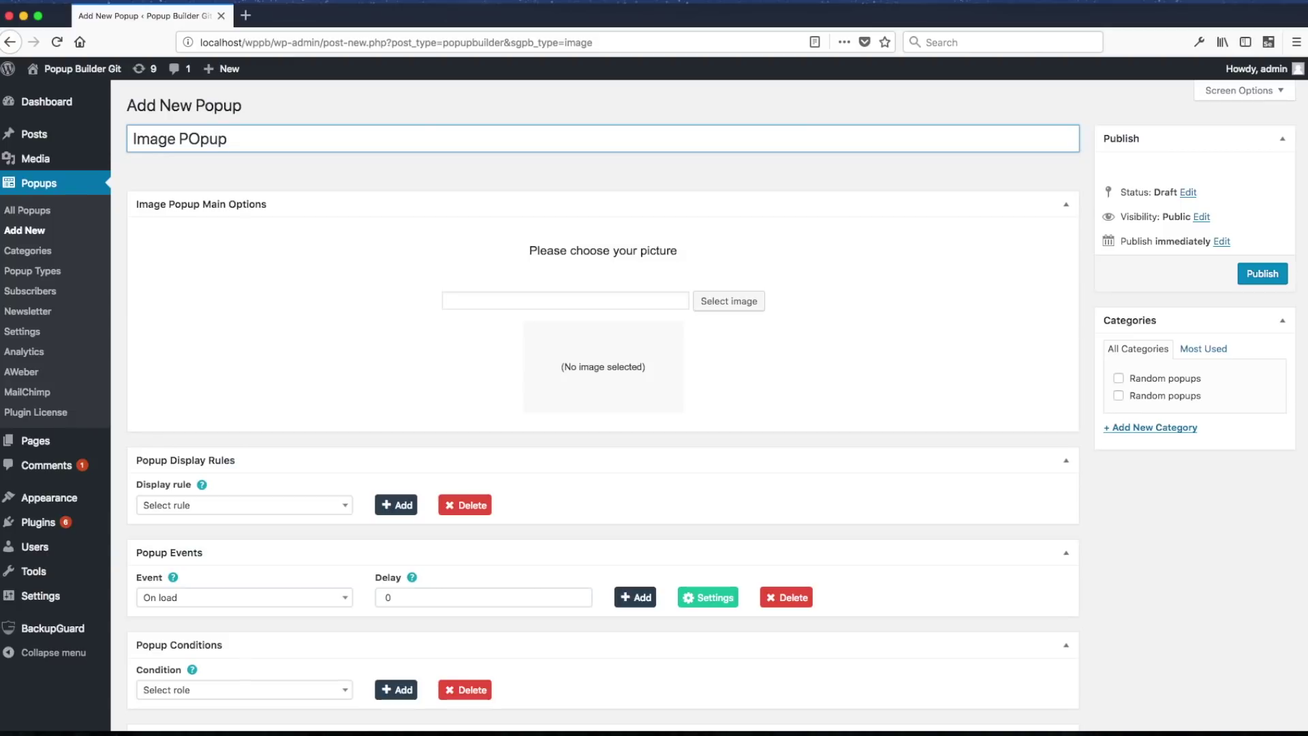
{"action": "key", "text": "BackSpace"}
{"action": "type", "text": "opup"}
- Set the popup's picture to press-1015988_1920.jpg from the media library
{"action": "left_click", "coordinate": [724, 301]}
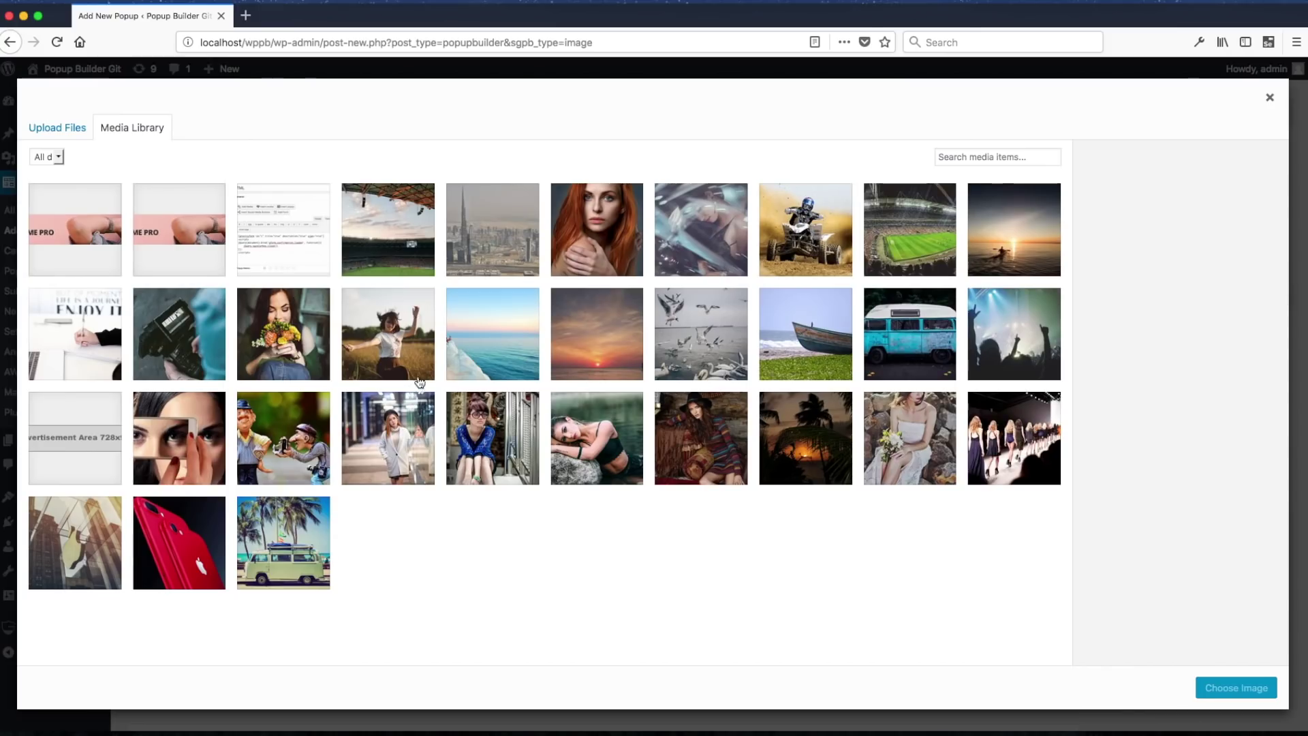
{"action": "left_click", "coordinate": [304, 435]}
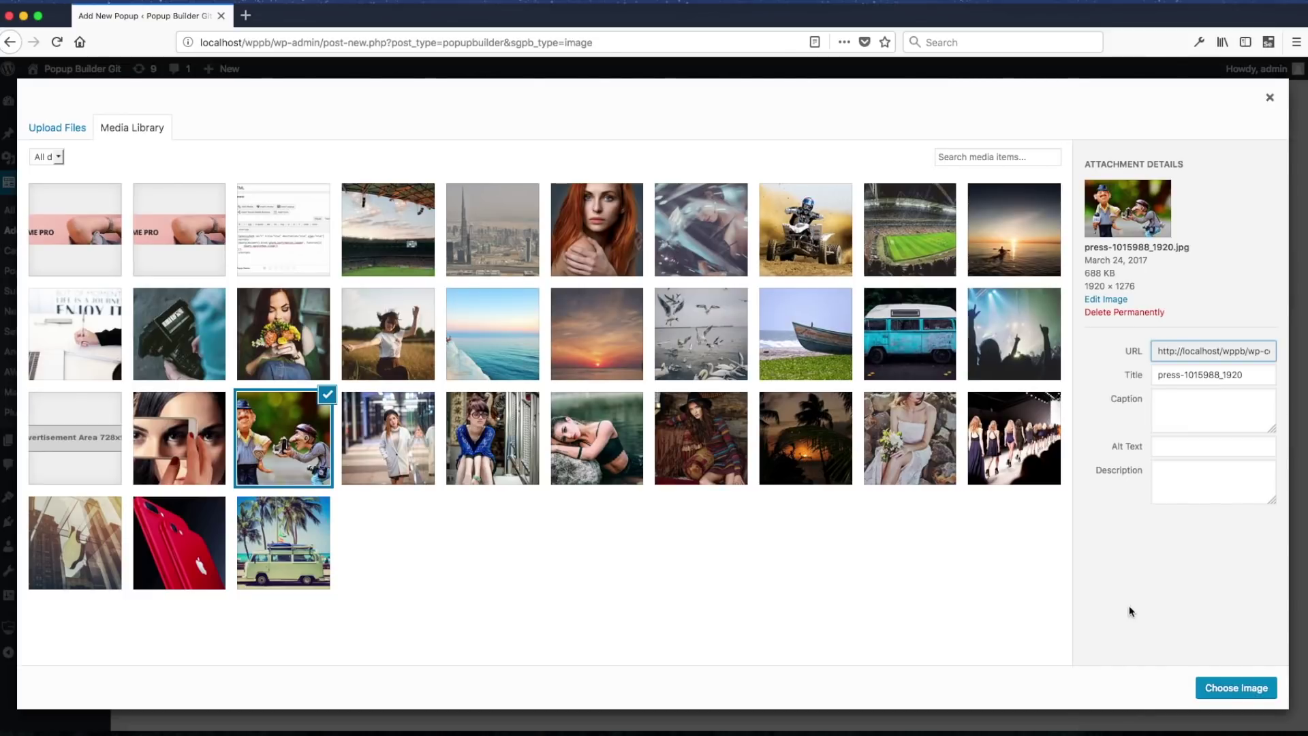
{"action": "left_click", "coordinate": [1258, 689]}
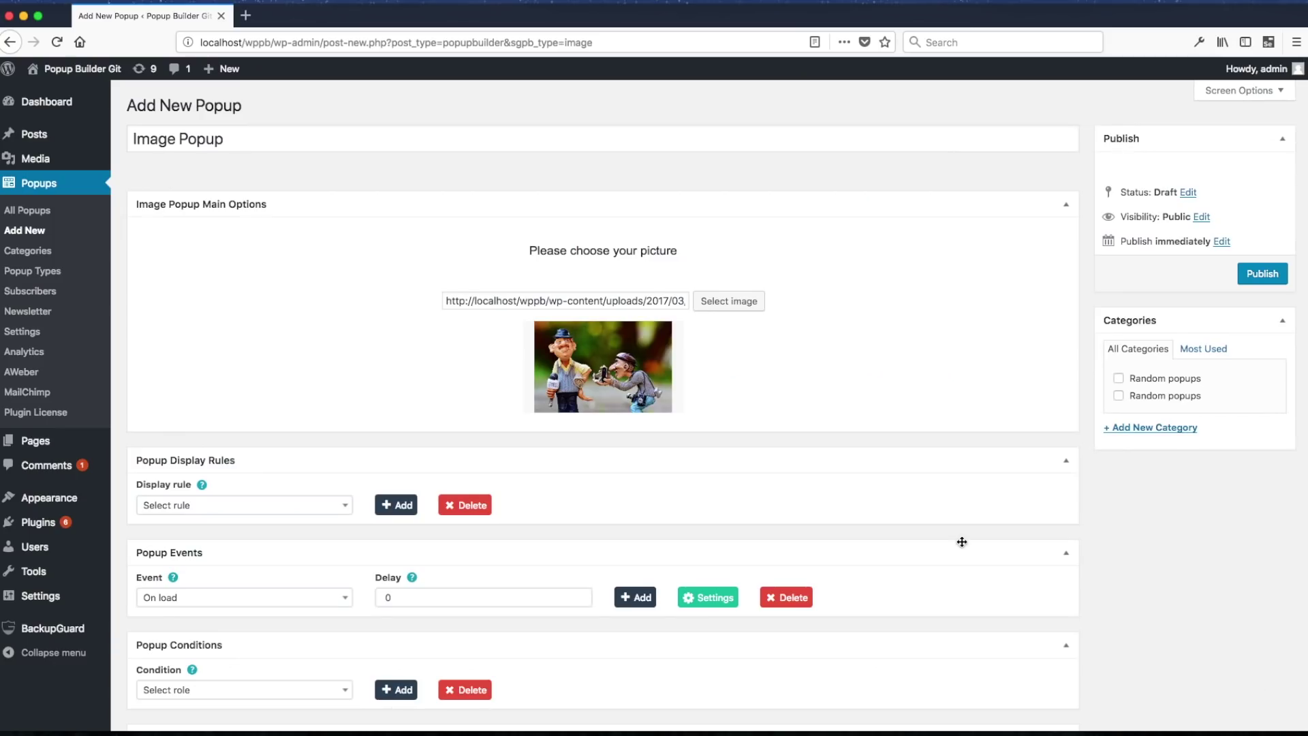
- Set the popup's display rule to Selected pages, Is, with Sample Page as the chosen page
{"action": "scroll", "coordinate": [963, 545], "scroll_direction": "down", "scroll_amount": 2}
{"action": "scroll", "coordinate": [320, 484], "scroll_direction": "down", "scroll_amount": 4}
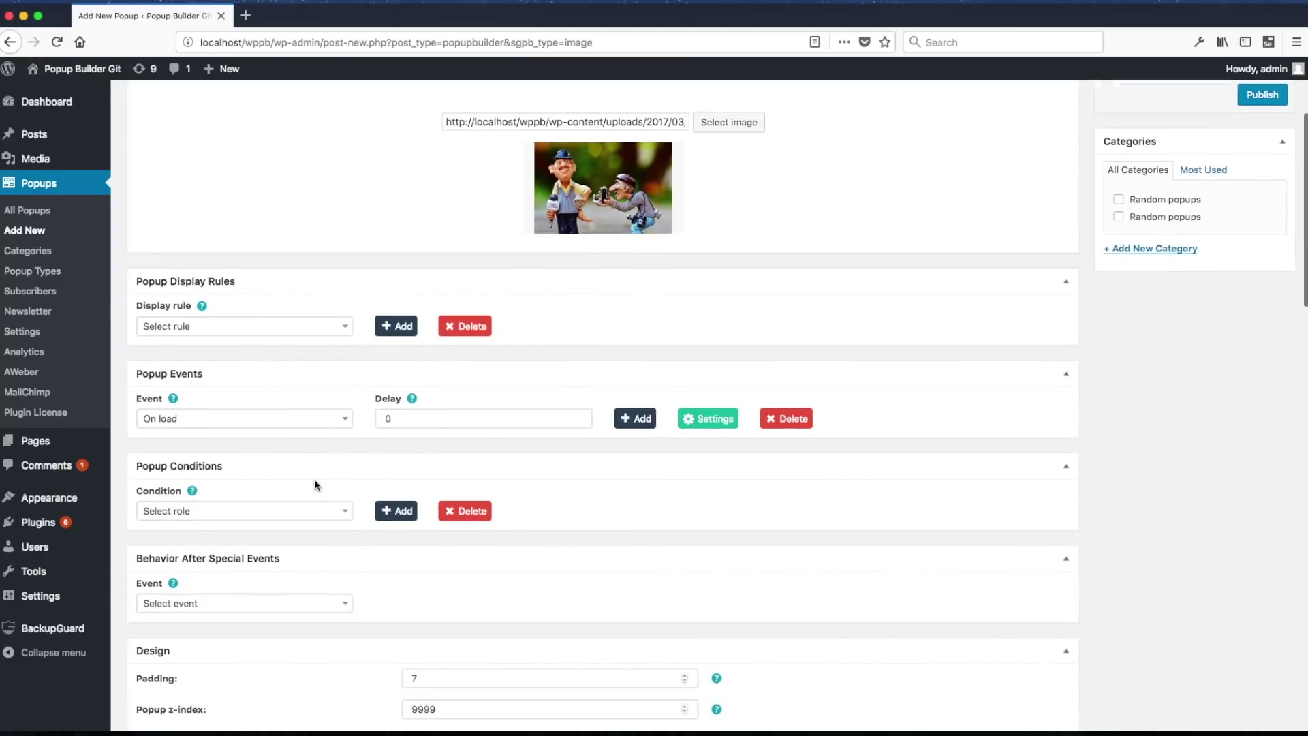
{"action": "left_click", "coordinate": [253, 332]}
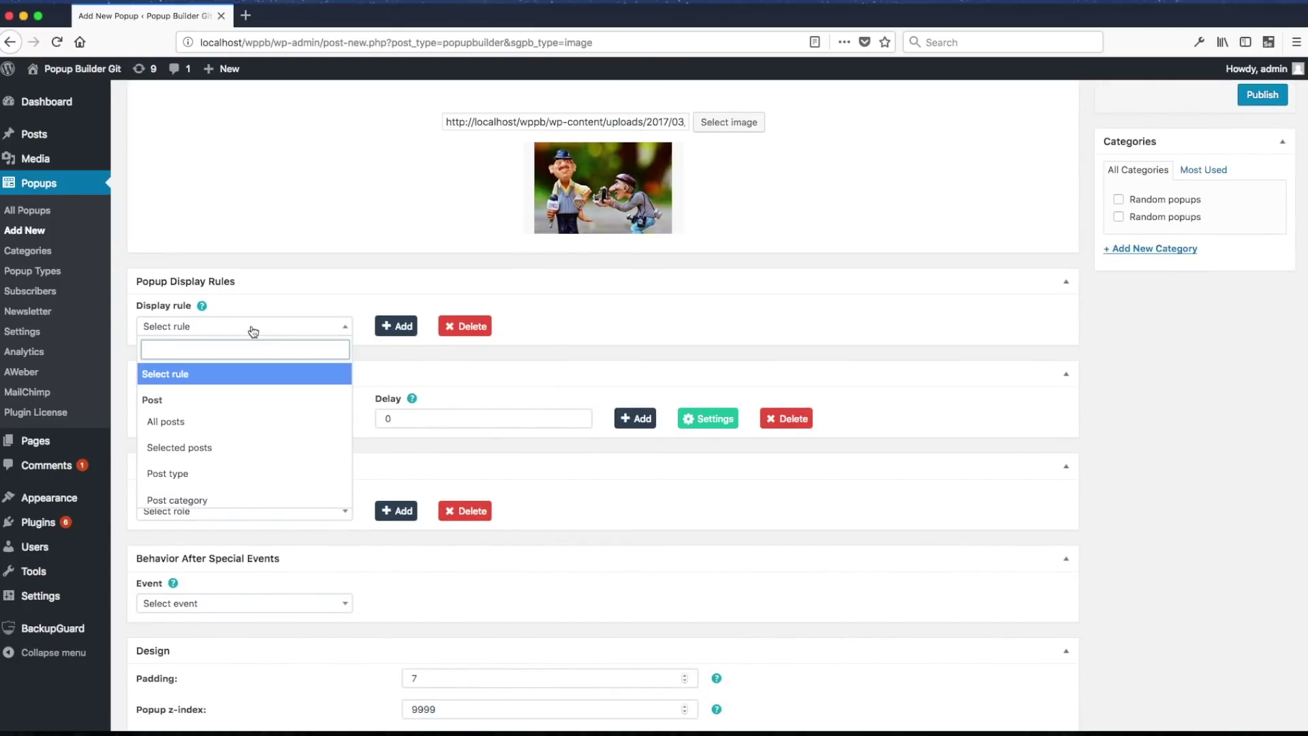
{"action": "scroll", "coordinate": [263, 416], "scroll_direction": "down", "scroll_amount": 3}
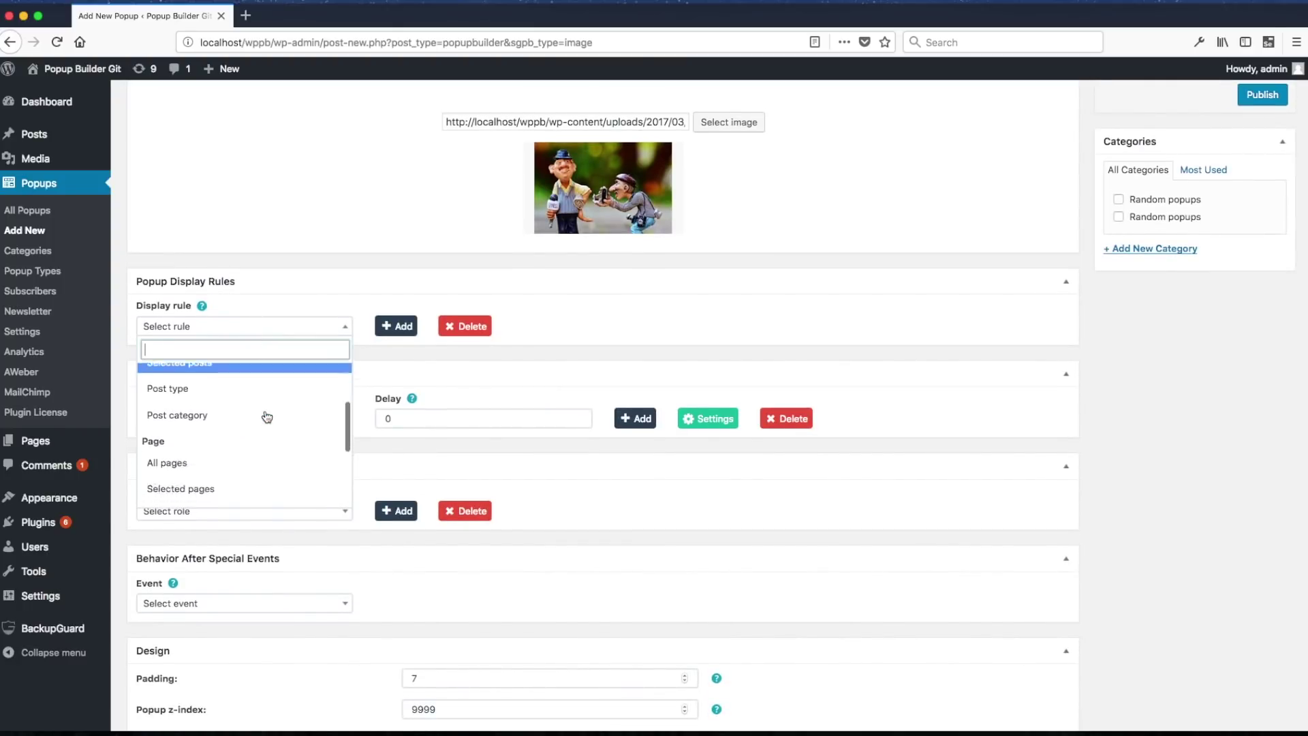
{"action": "left_click", "coordinate": [253, 459]}
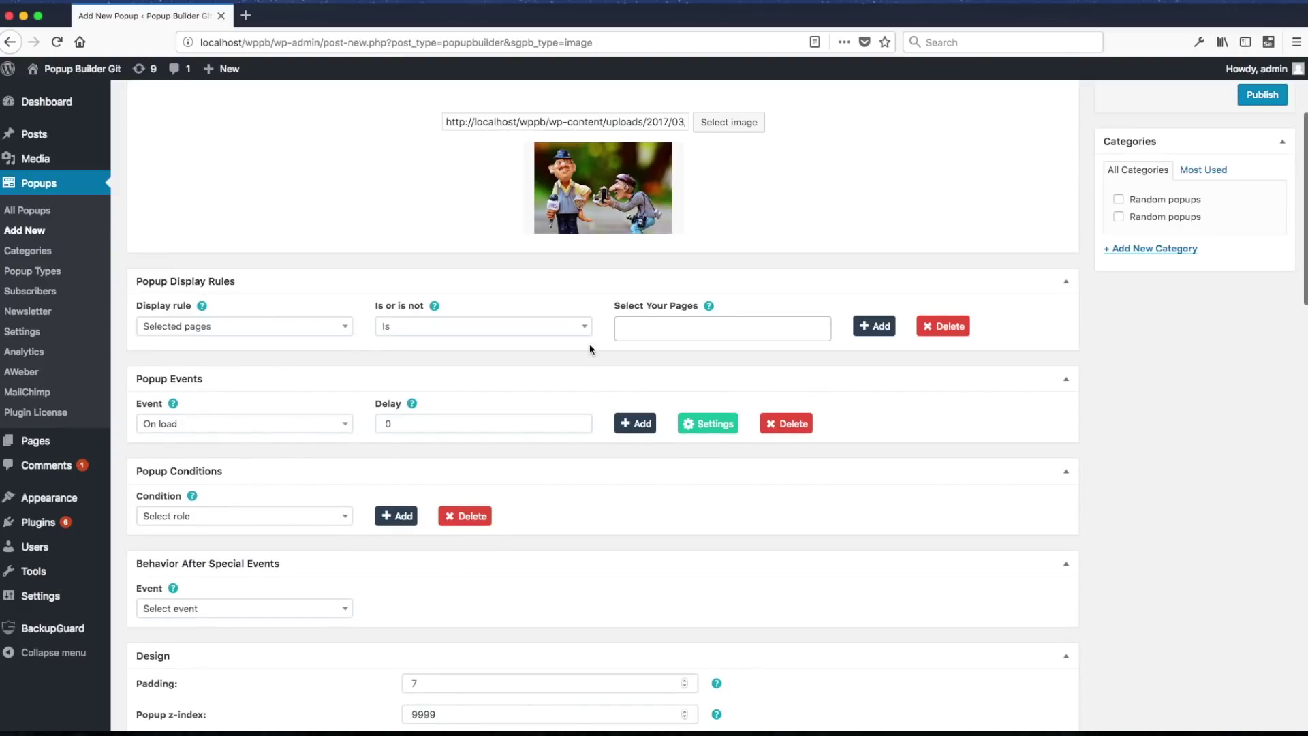
{"action": "left_click", "coordinate": [634, 328]}
{"action": "type", "text": "a"}
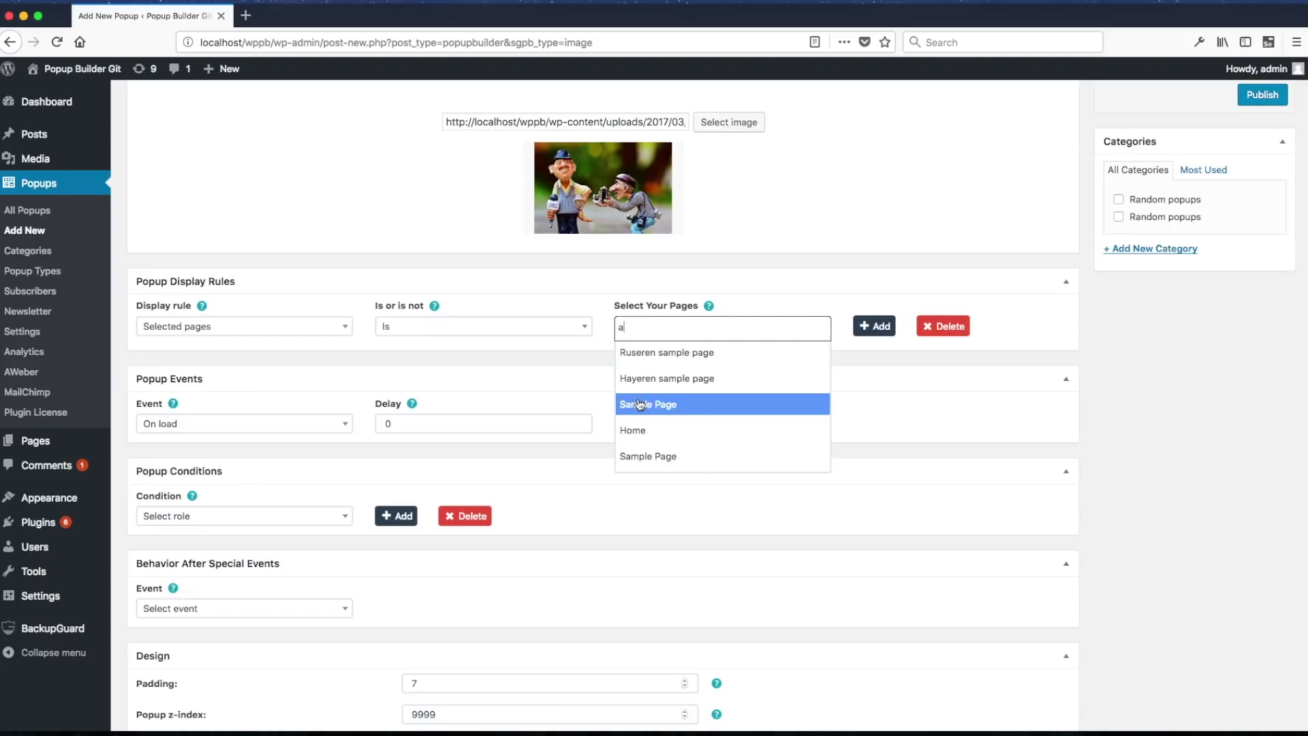
{"action": "left_click", "coordinate": [640, 404]}
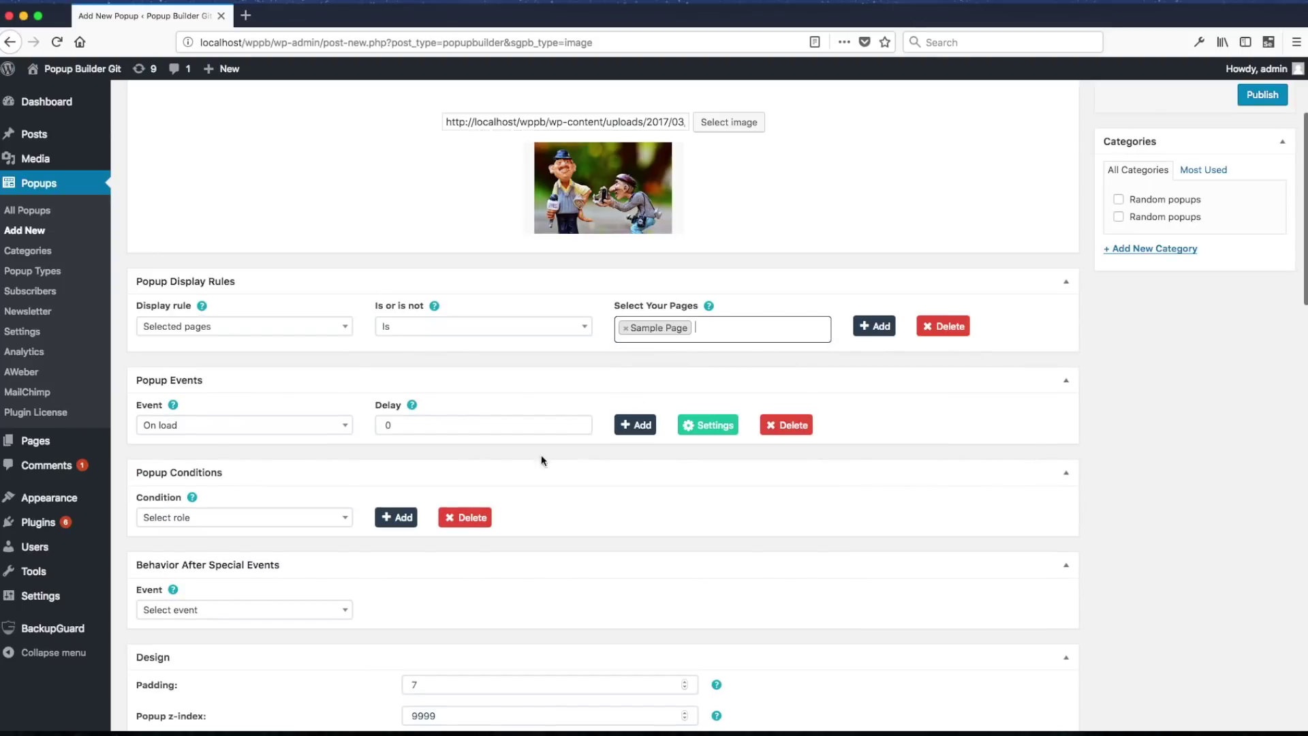
- Review the available popup events and the popup's conditions, design and close settings
{"action": "scroll", "coordinate": [234, 356], "scroll_direction": "down", "scroll_amount": 3}
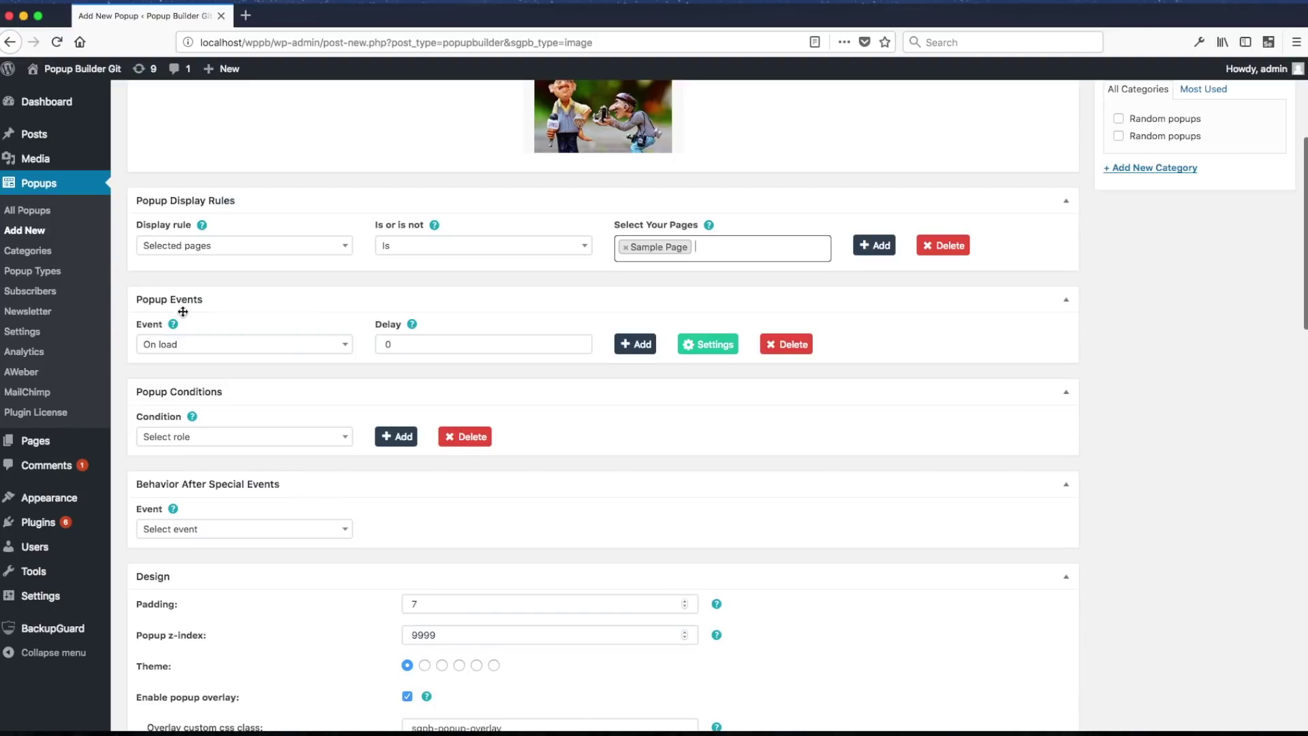
{"action": "left_click", "coordinate": [225, 351]}
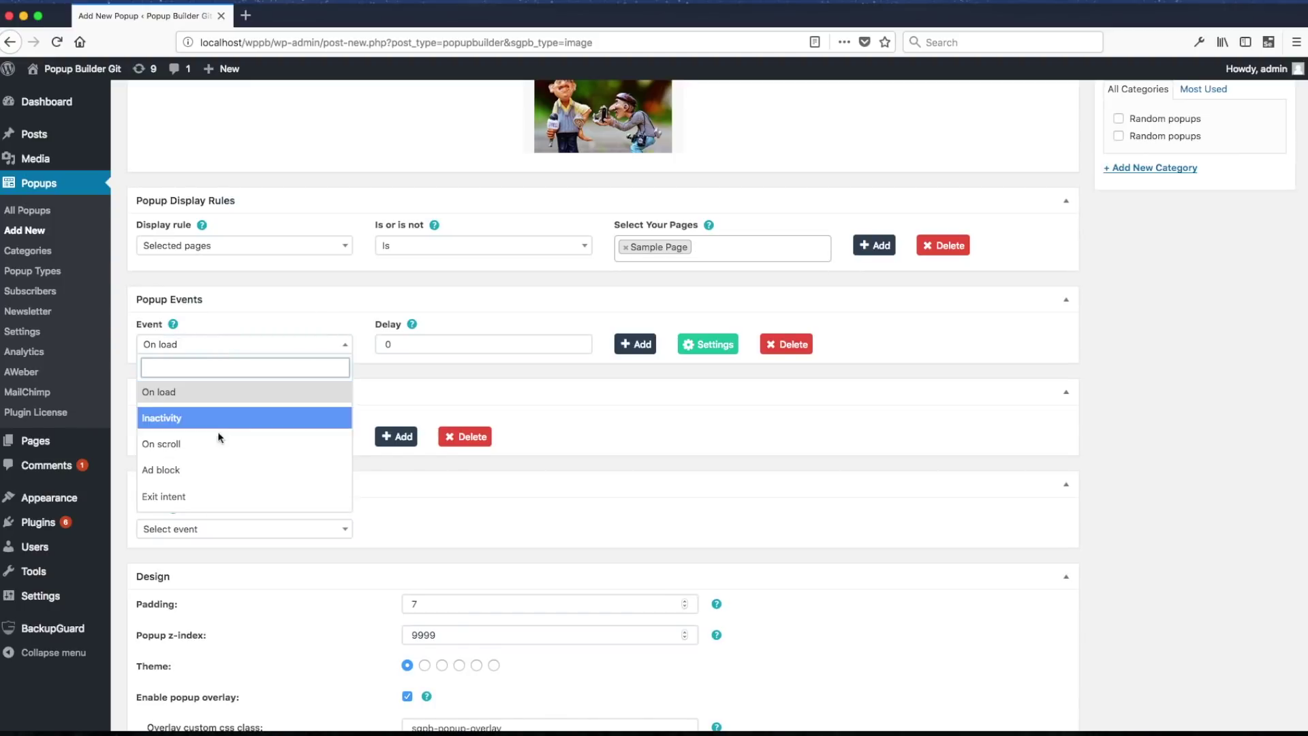
{"action": "left_click", "coordinate": [268, 334]}
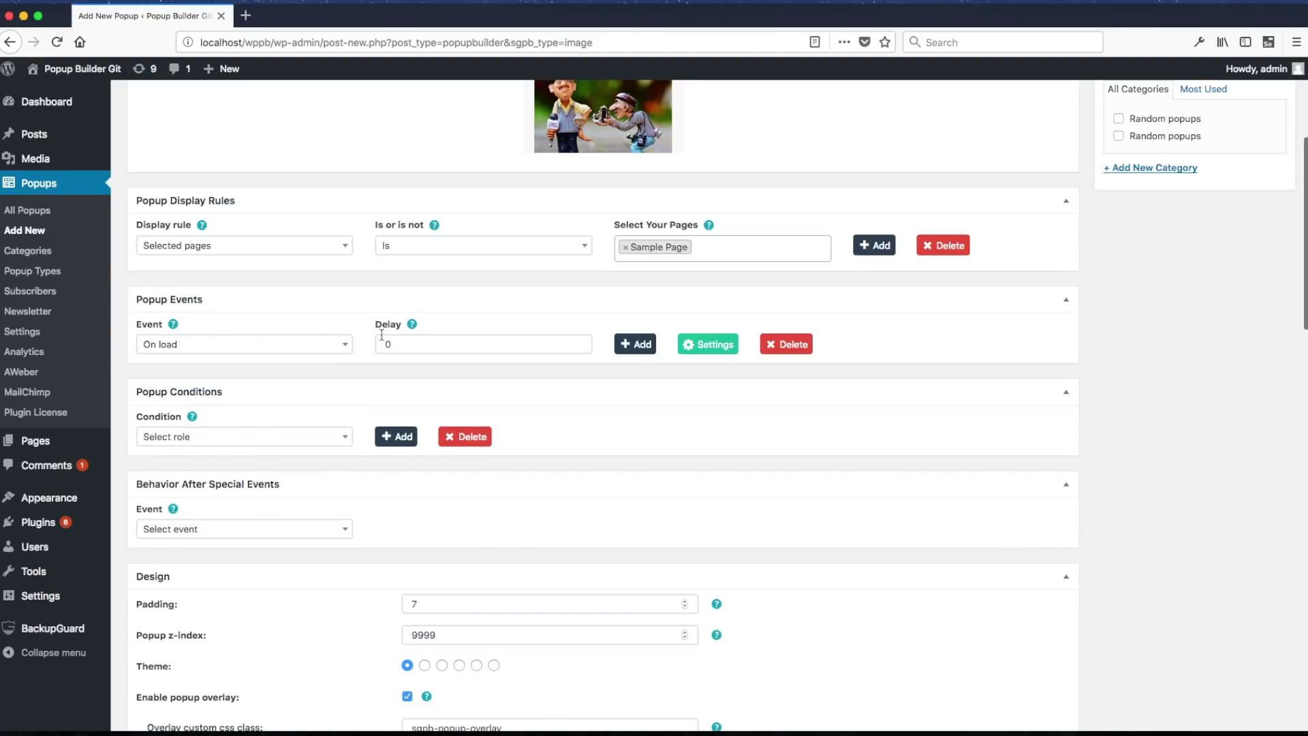
{"action": "scroll", "coordinate": [447, 371], "scroll_direction": "down", "scroll_amount": 2}
{"action": "scroll", "coordinate": [447, 375], "scroll_direction": "down", "scroll_amount": 15}
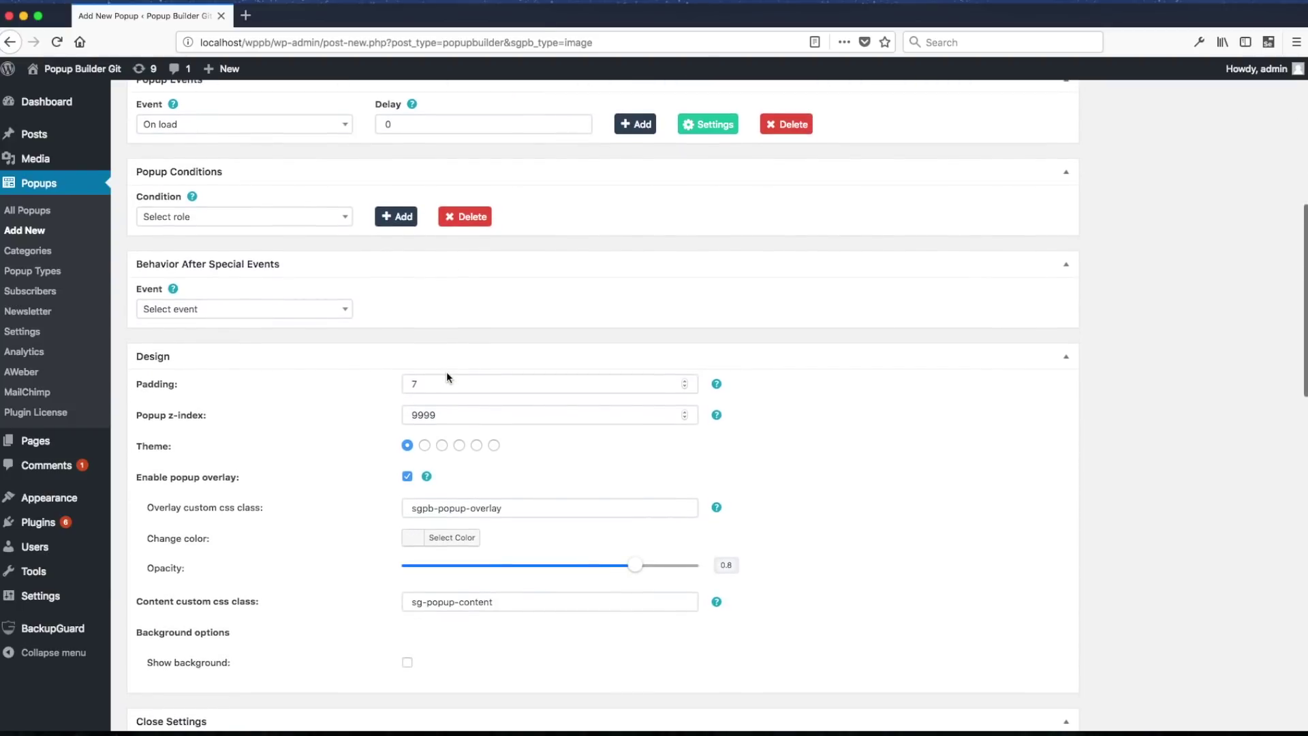
{"action": "scroll", "coordinate": [447, 371], "scroll_direction": "down", "scroll_amount": 20}
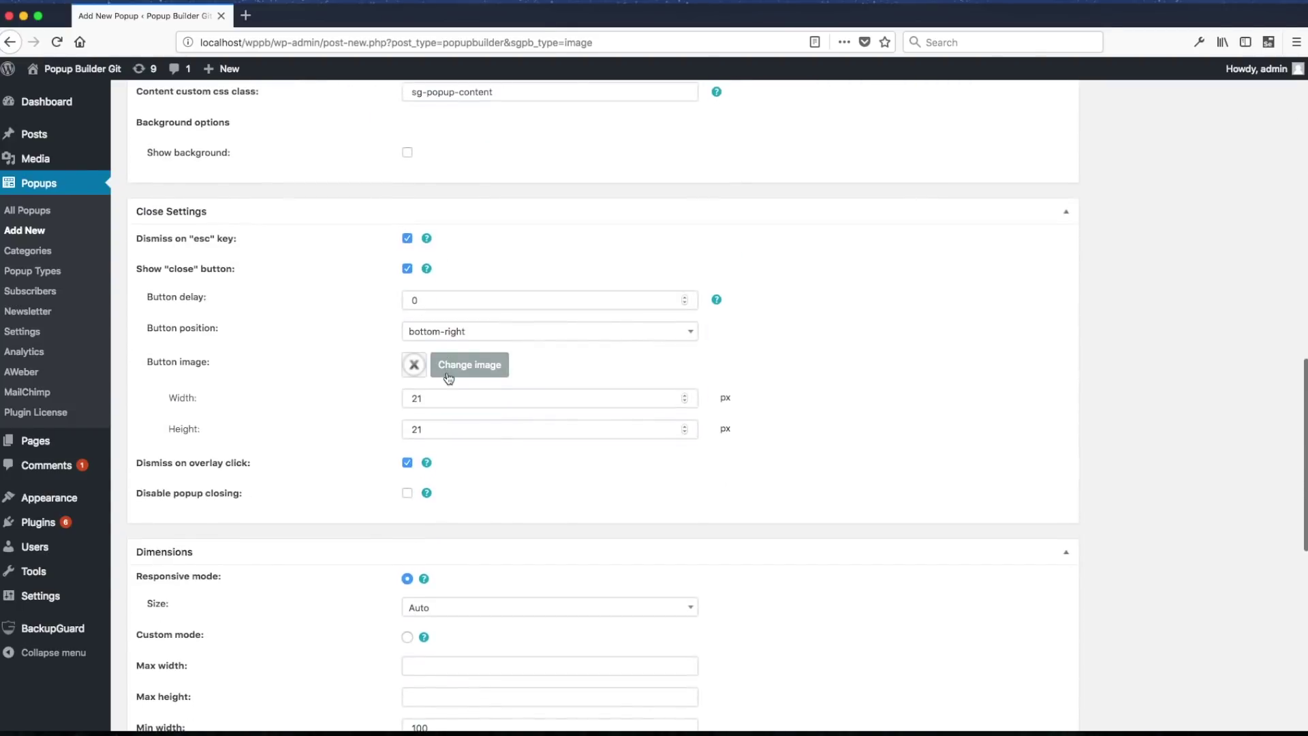
{"action": "scroll", "coordinate": [447, 371], "scroll_direction": "up", "scroll_amount": 20}
{"action": "scroll", "coordinate": [447, 373], "scroll_direction": "up", "scroll_amount": 14}
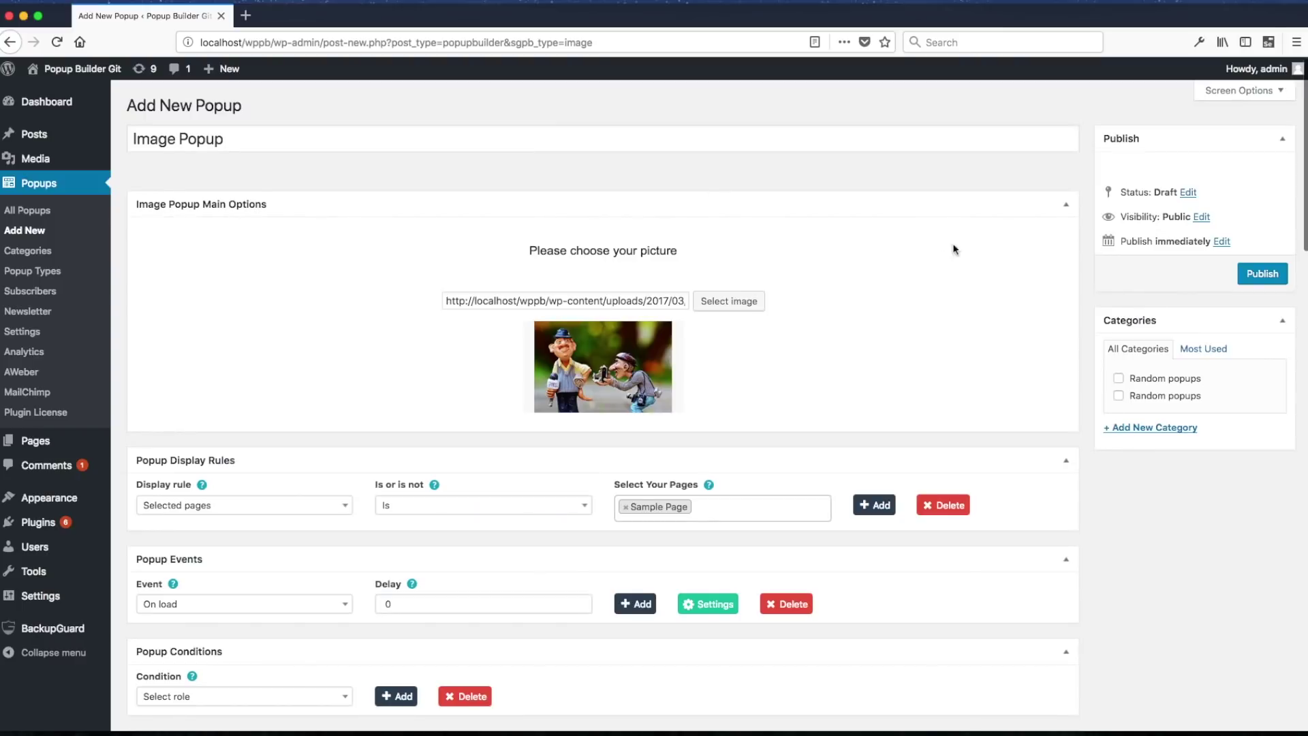
- Publish the image popup and preview it on the site
{"action": "left_click", "coordinate": [1263, 274]}
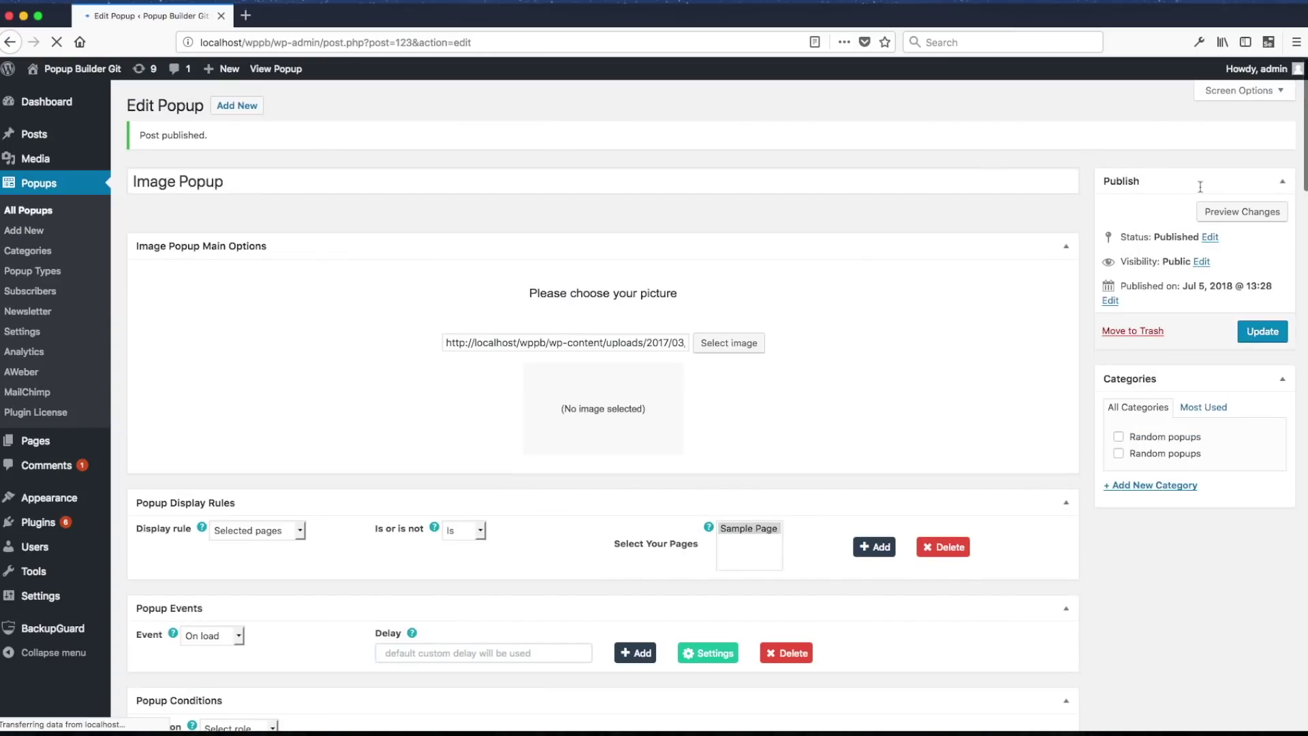
{"action": "left_click", "coordinate": [1228, 215]}
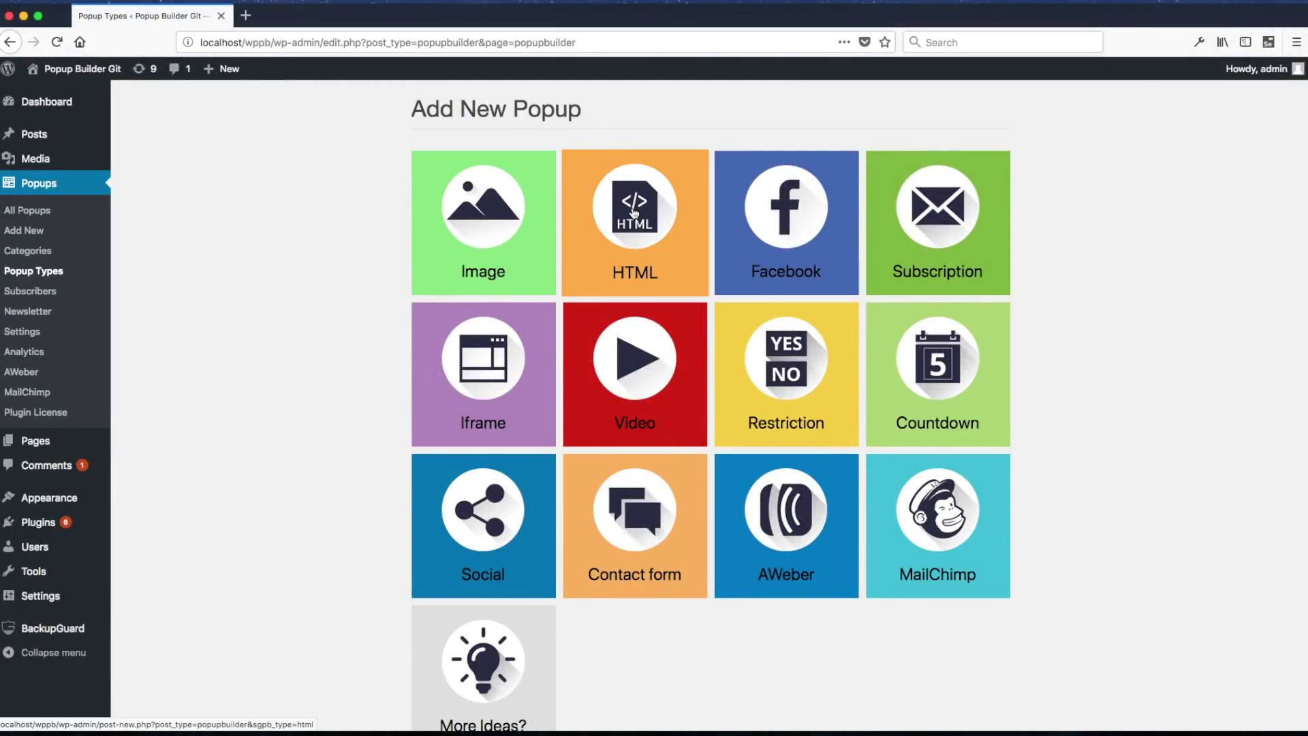
- Start a new HTML popup and format the first line of its text as Heading 2
{"action": "left_click", "coordinate": [634, 213]}
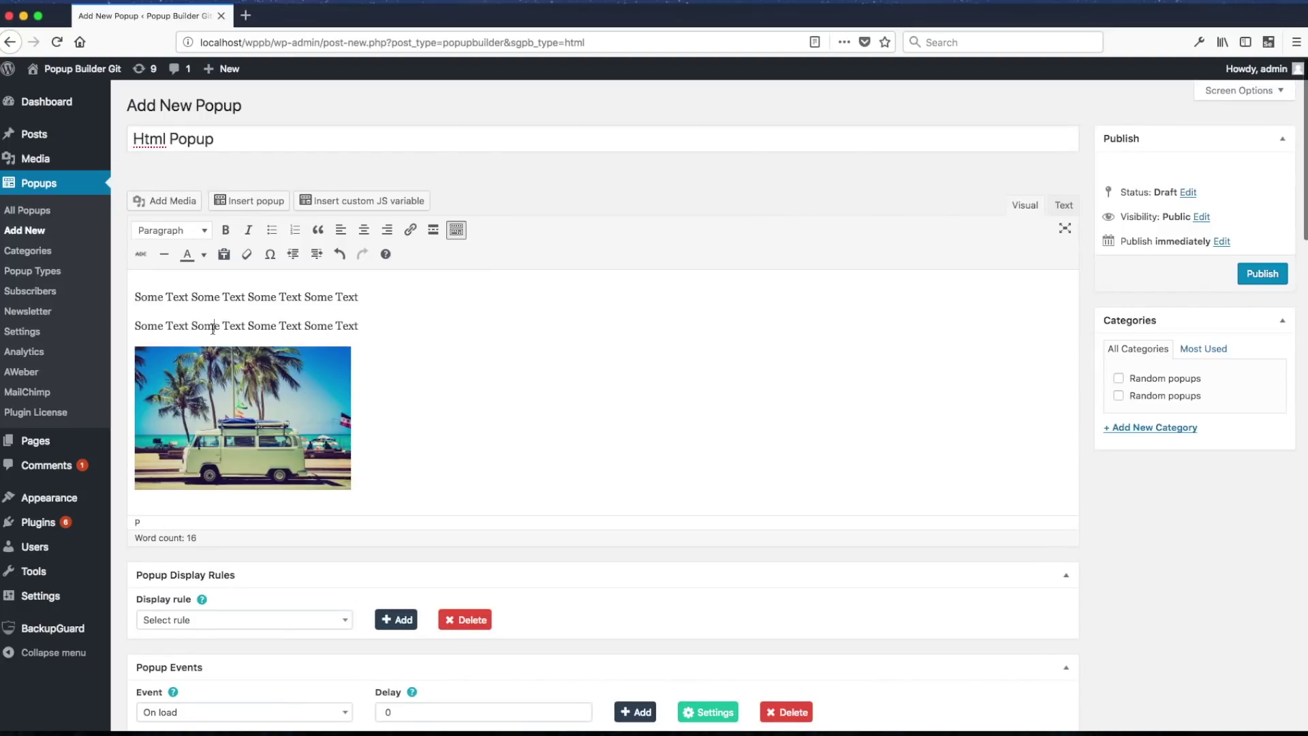
{"action": "key", "text": "Up"}
{"action": "key", "text": "shift+Home"}
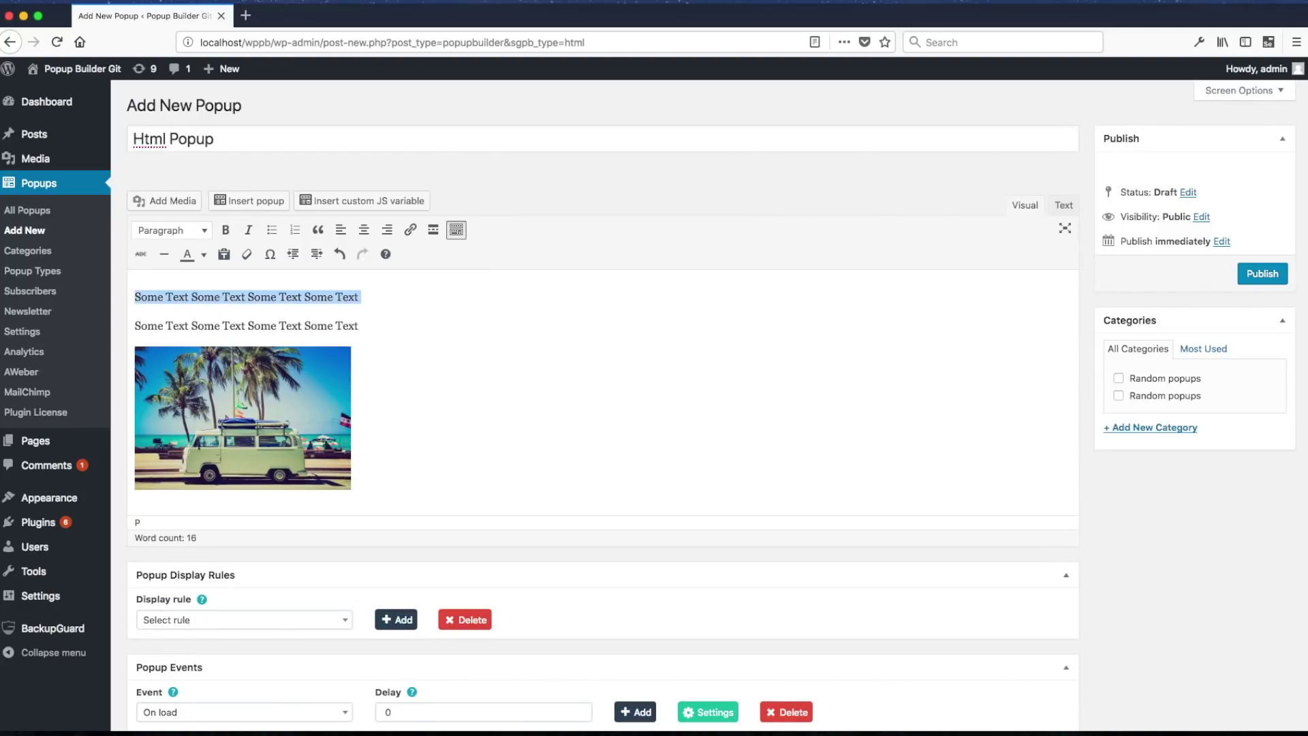
{"action": "left_click", "coordinate": [172, 230]}
{"action": "left_click", "coordinate": [205, 315]}
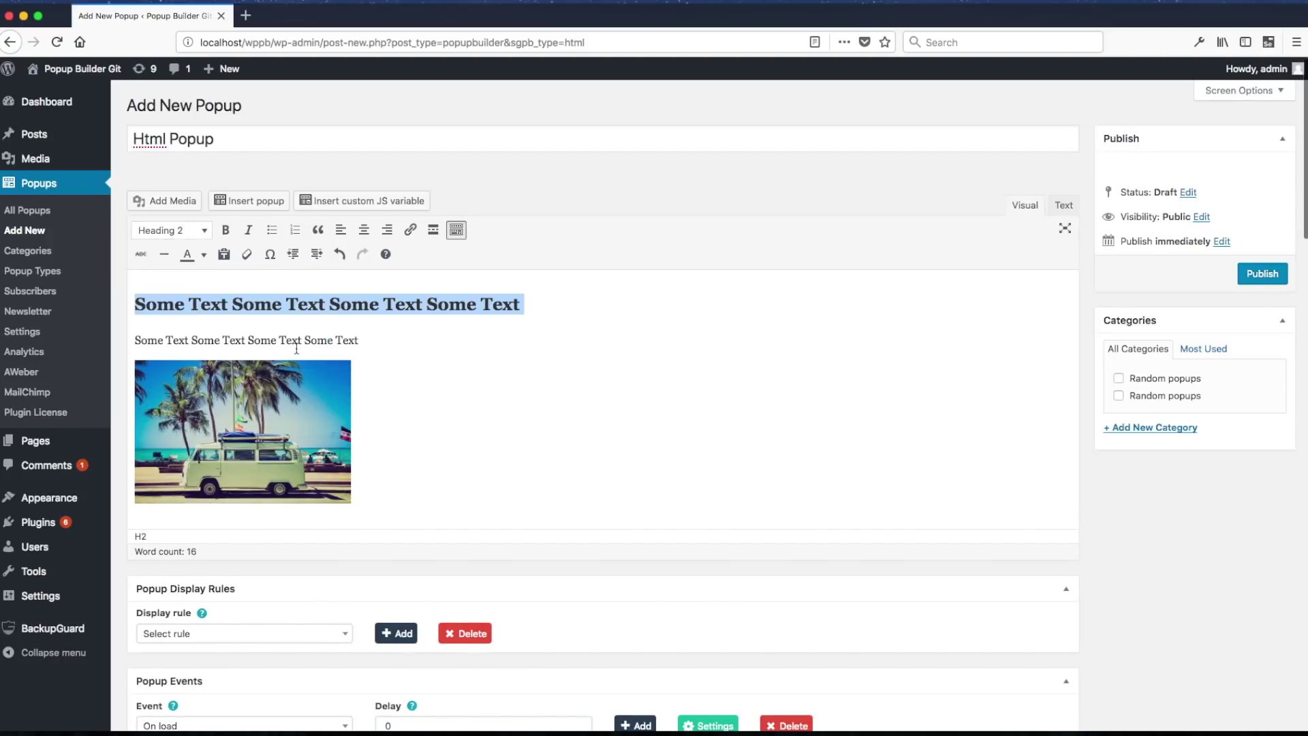
- Align the van image in the popup content to the center beneath the text
{"action": "left_click", "coordinate": [428, 395]}
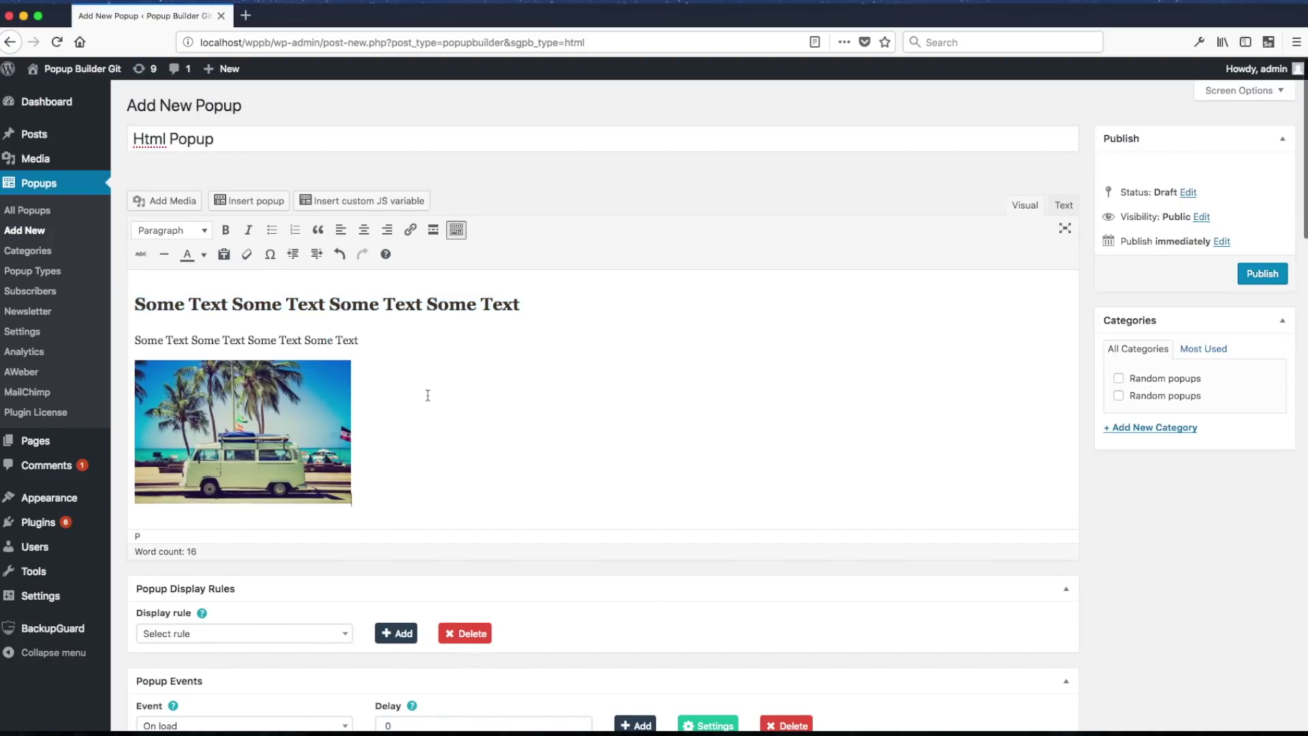
{"action": "left_click", "coordinate": [300, 416]}
{"action": "left_click", "coordinate": [231, 340]}
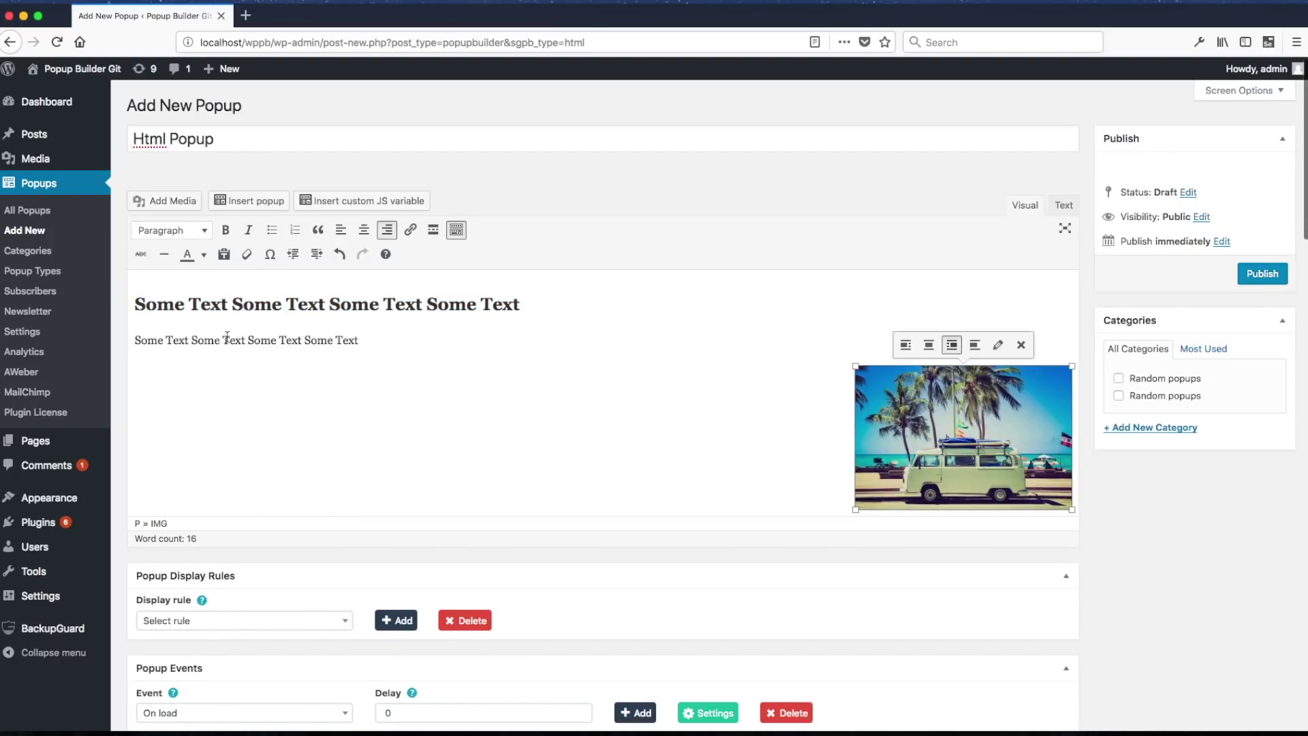
{"action": "left_click", "coordinate": [929, 345]}
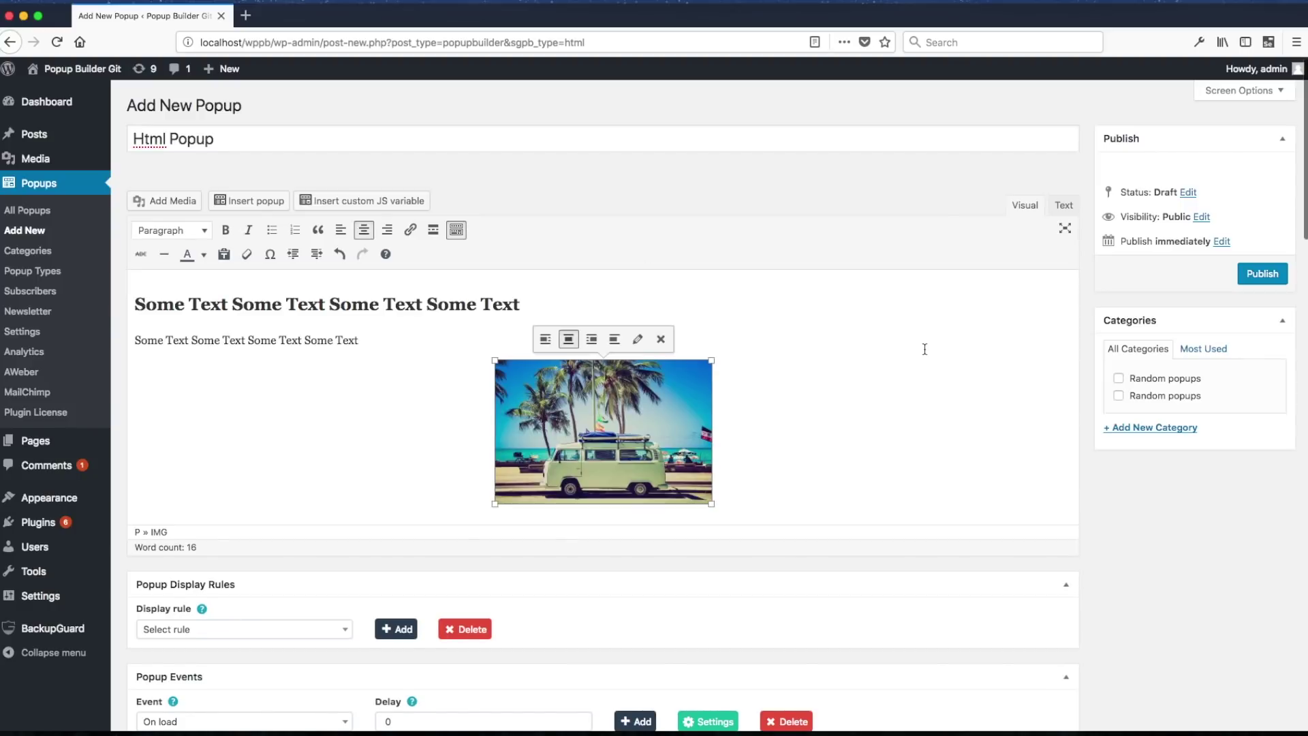
{"action": "left_click", "coordinate": [800, 335]}
- Turn off the "close" button in the HTML popup's close settings
{"action": "scroll", "coordinate": [1224, 500], "scroll_direction": "down", "scroll_amount": 5}
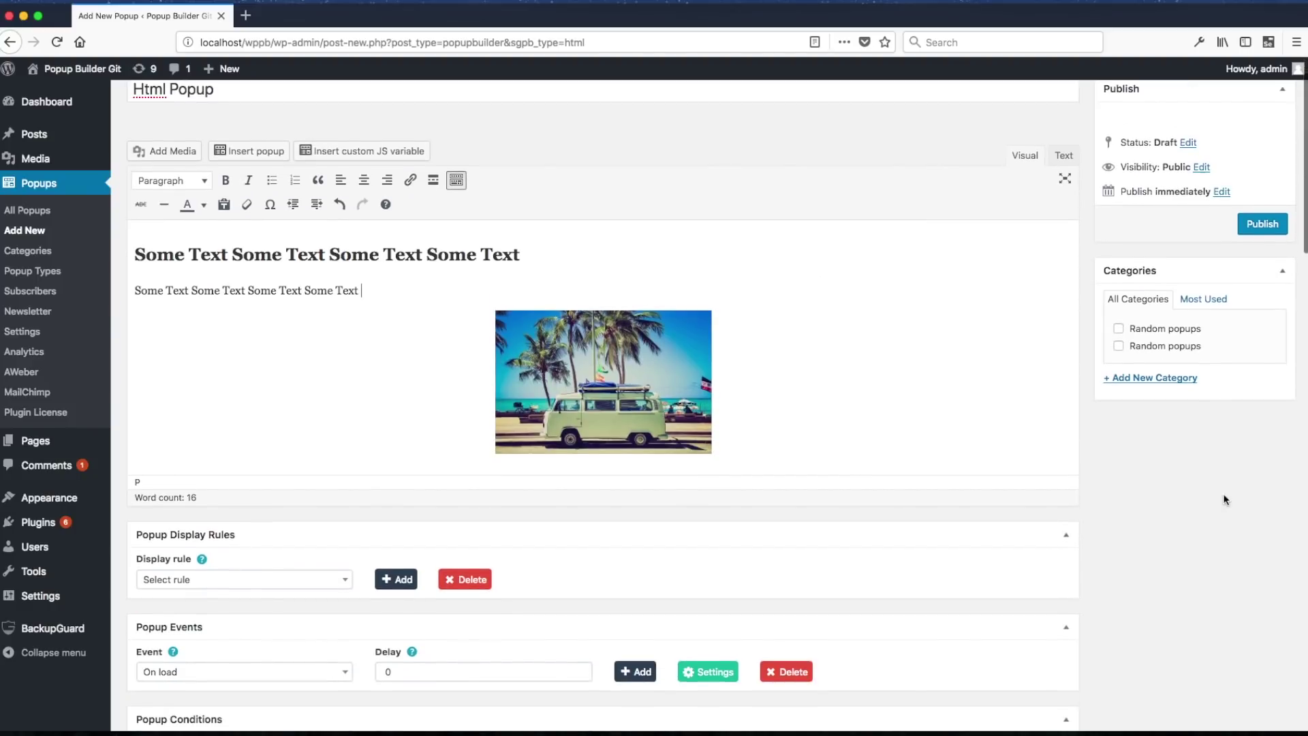
{"action": "scroll", "coordinate": [773, 512], "scroll_direction": "down", "scroll_amount": 10}
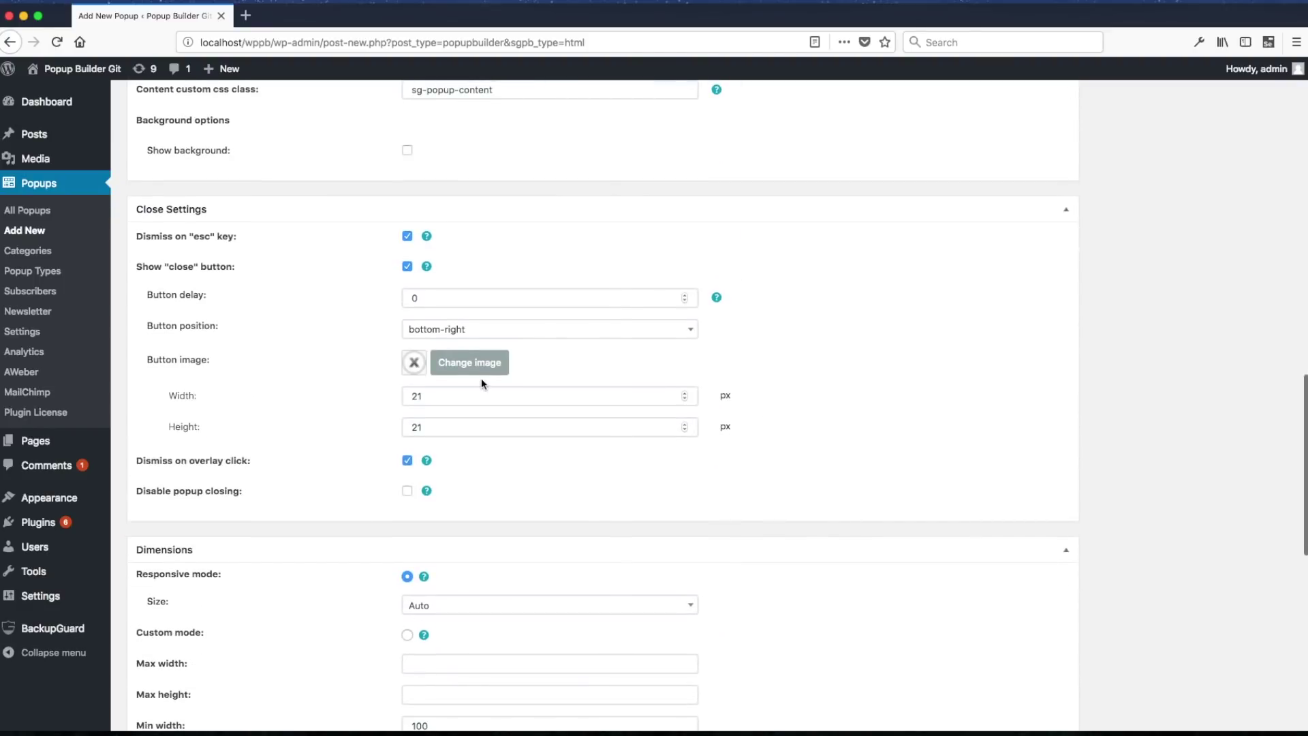
{"action": "left_click", "coordinate": [407, 268]}
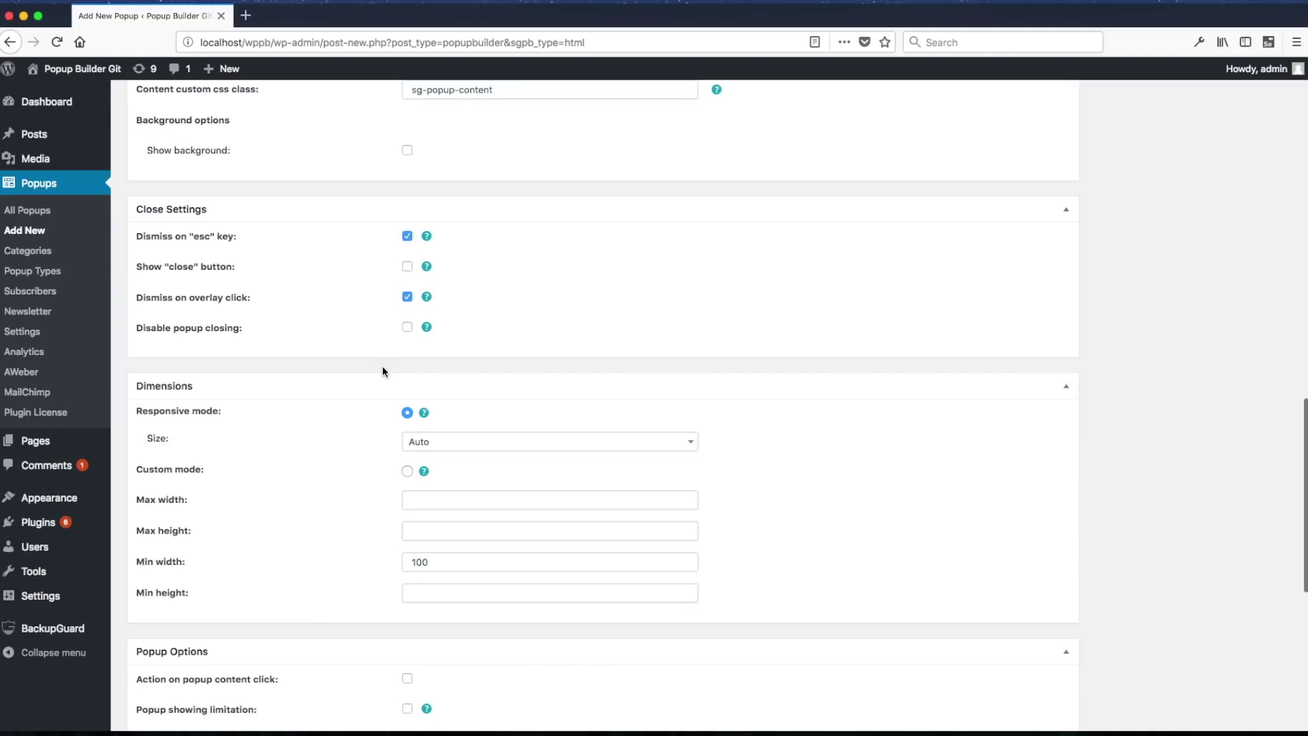
- Enable the action on popup content click in the popup options, using Close Popup
{"action": "scroll", "coordinate": [383, 372], "scroll_direction": "down", "scroll_amount": 5}
{"action": "scroll", "coordinate": [382, 371], "scroll_direction": "up", "scroll_amount": 3}
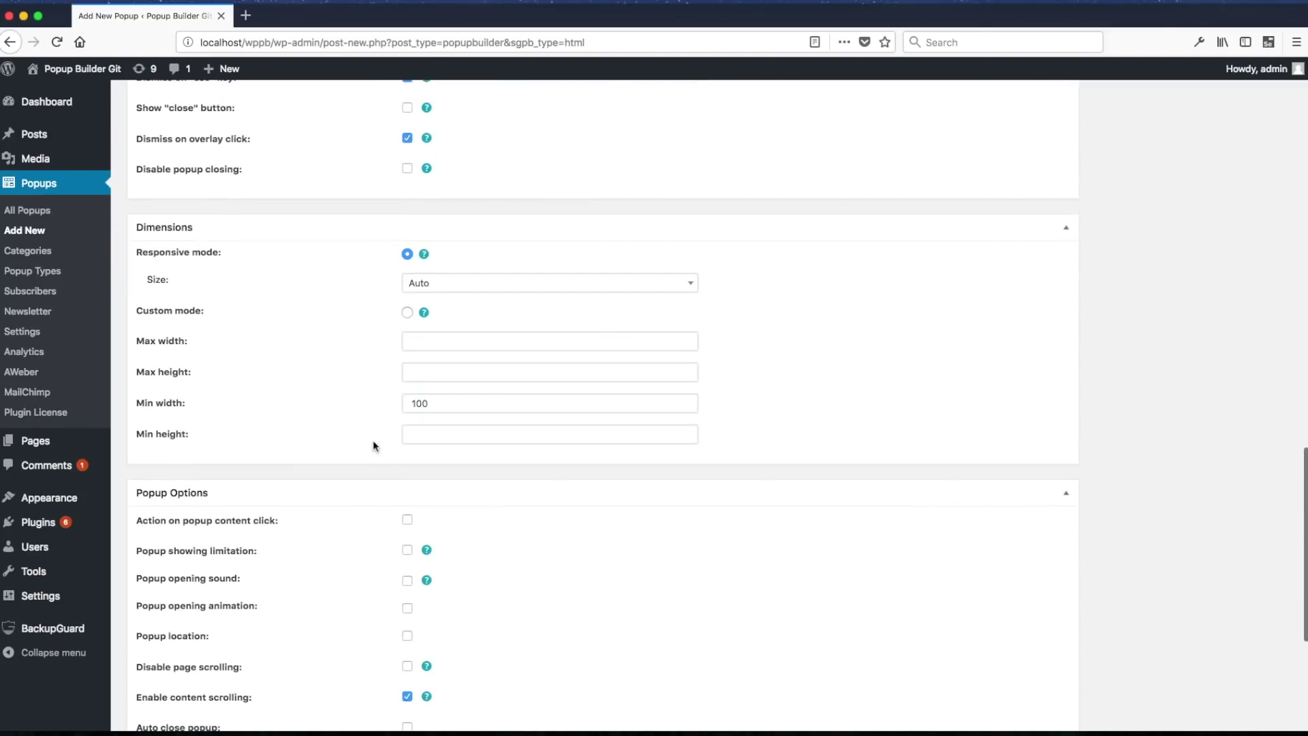
{"action": "scroll", "coordinate": [373, 445], "scroll_direction": "down", "scroll_amount": 4}
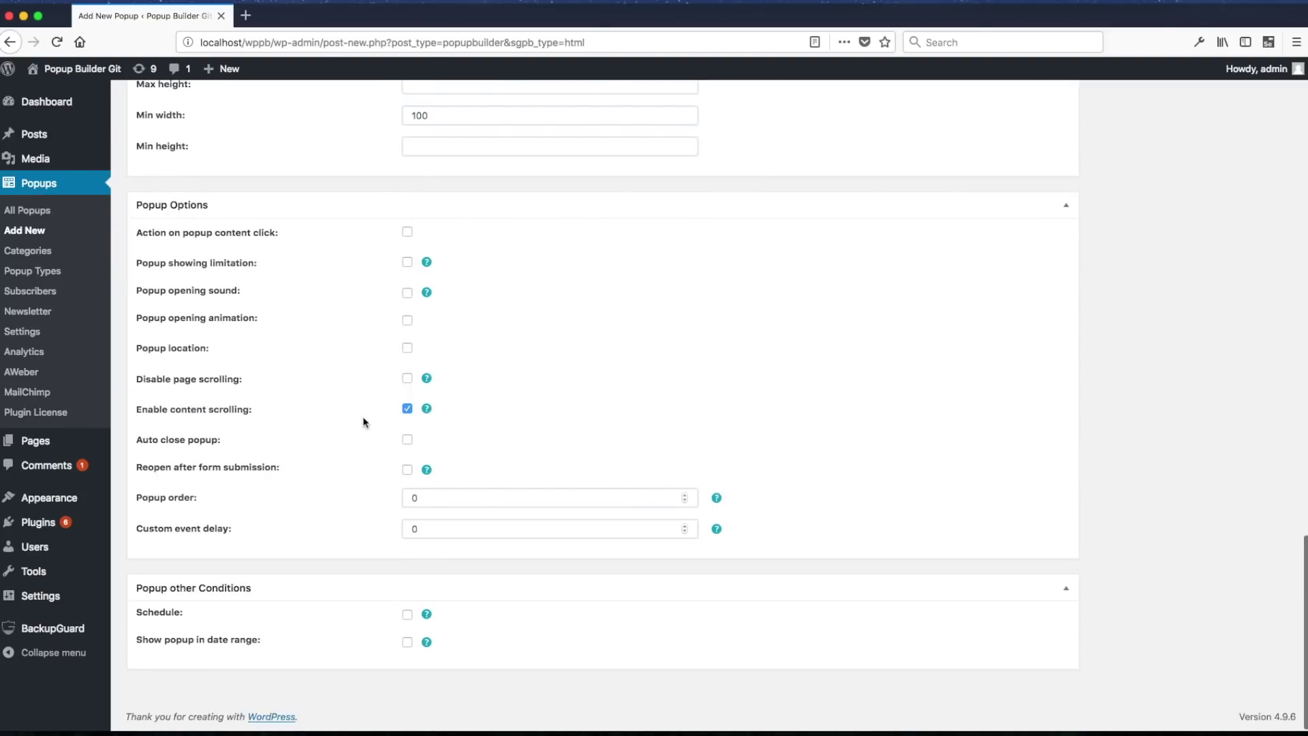
{"action": "left_click", "coordinate": [408, 232]}
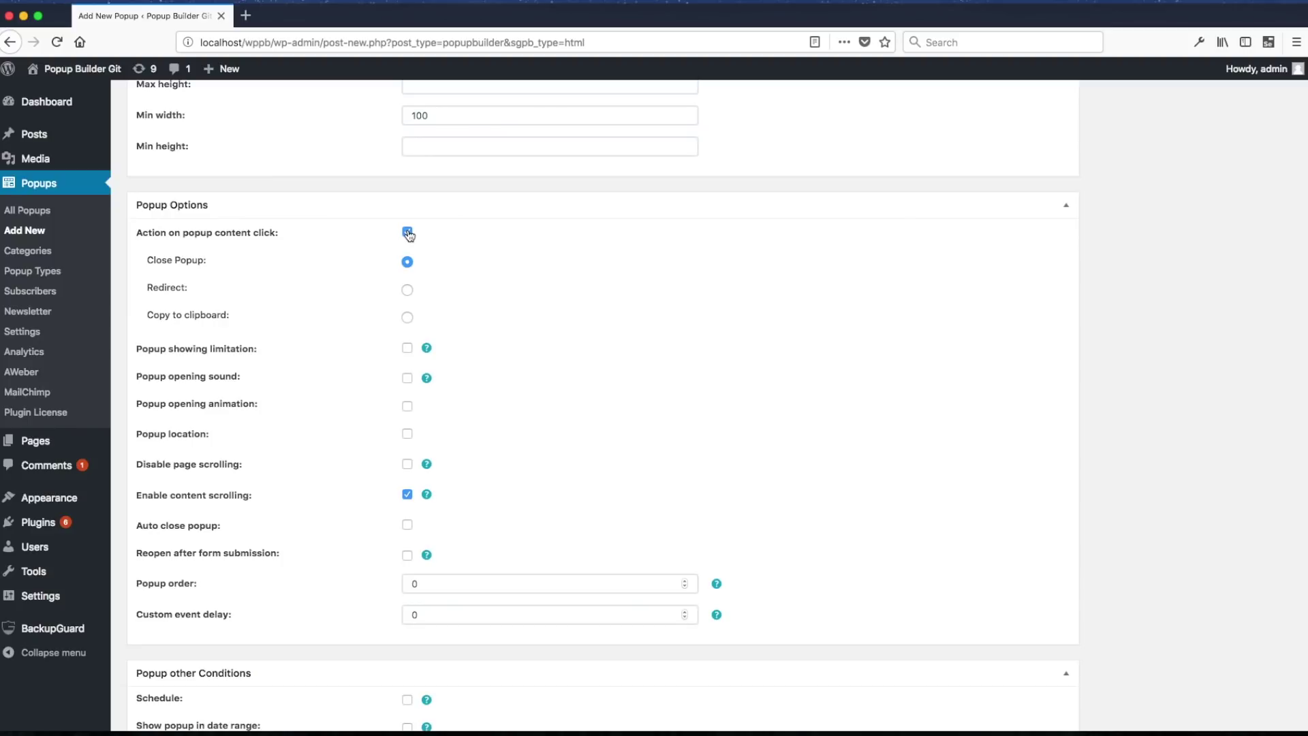
- Publish the HTML popup, then preview it on the site and dismiss it through its content
{"action": "scroll", "coordinate": [699, 373], "scroll_direction": "up", "scroll_amount": 15}
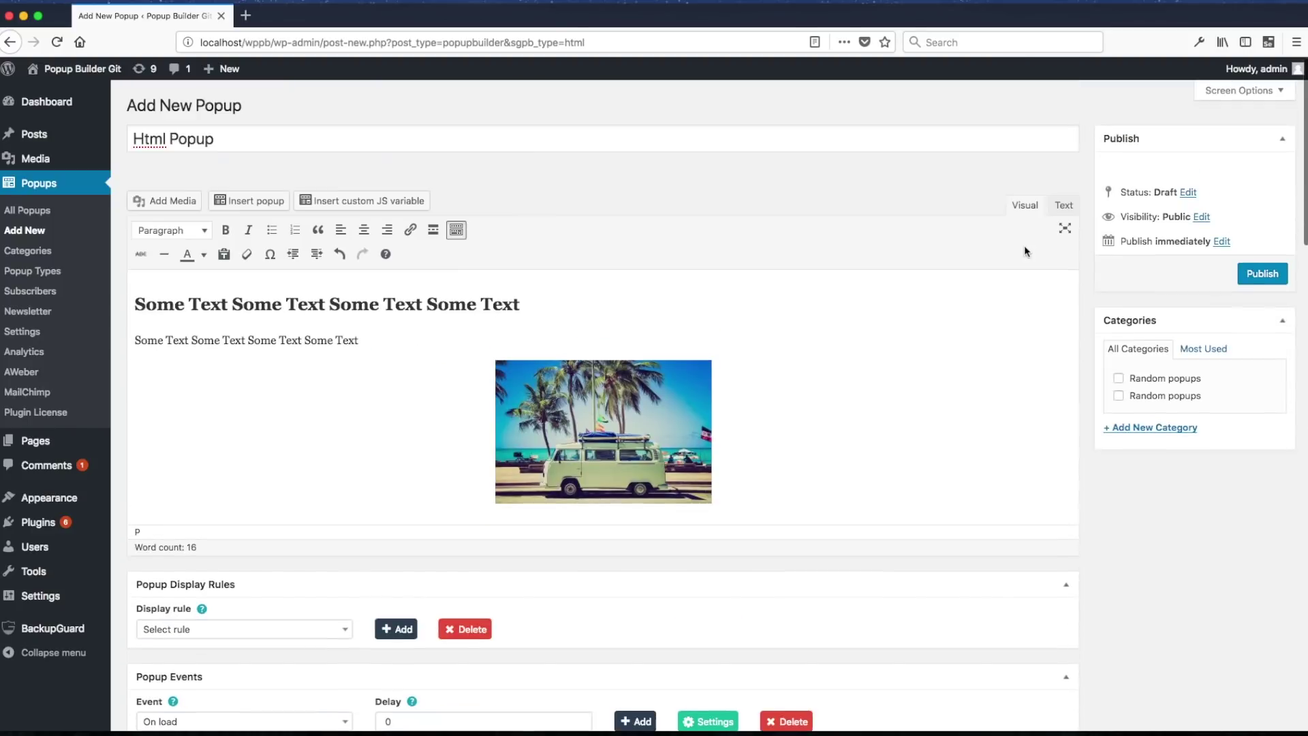
{"action": "left_click", "coordinate": [1263, 275]}
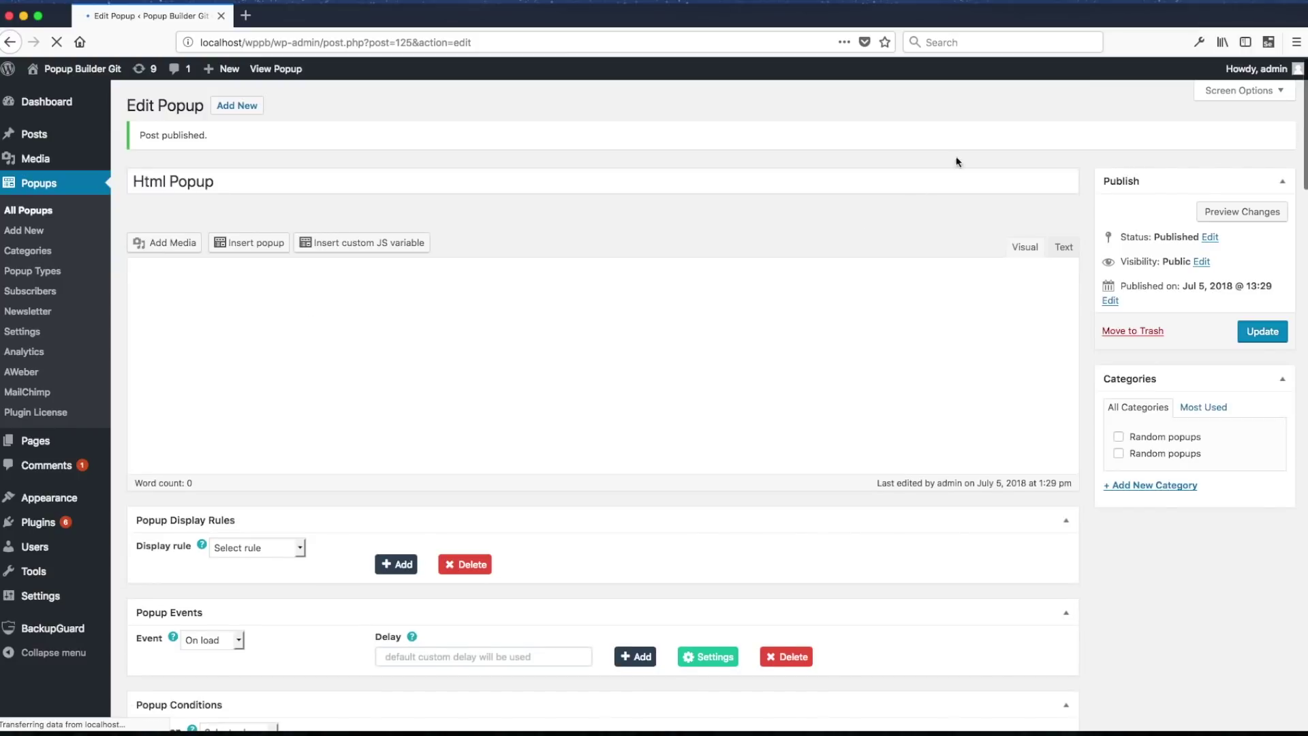
{"action": "left_click", "coordinate": [1222, 208]}
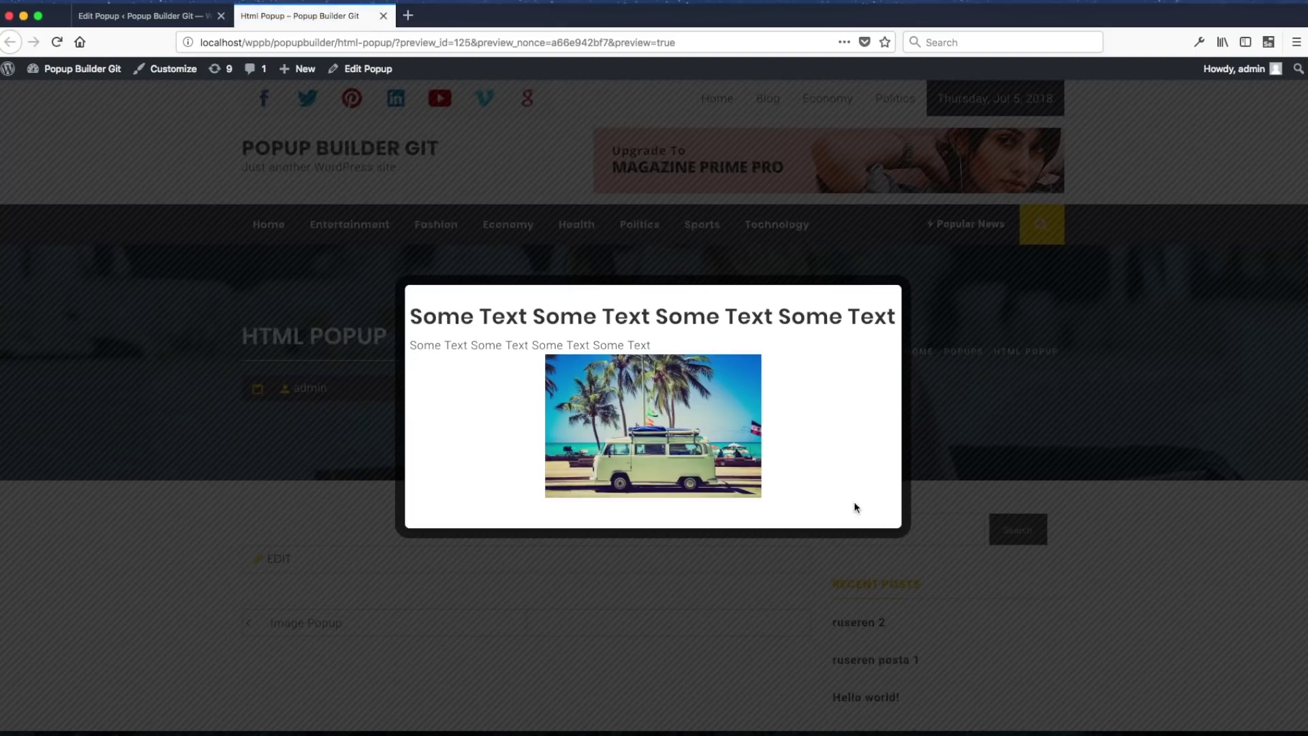
{"action": "left_click", "coordinate": [759, 473]}
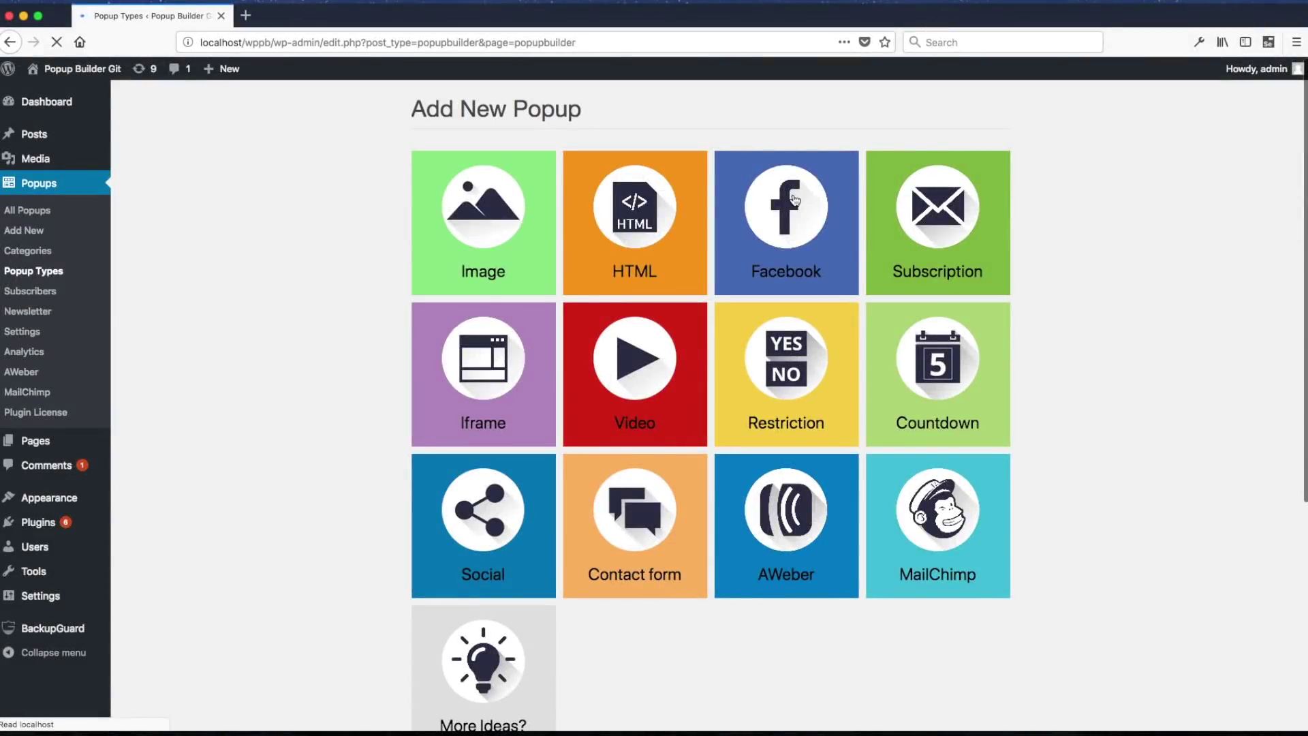
{"action": "left_click", "coordinate": [794, 199]}
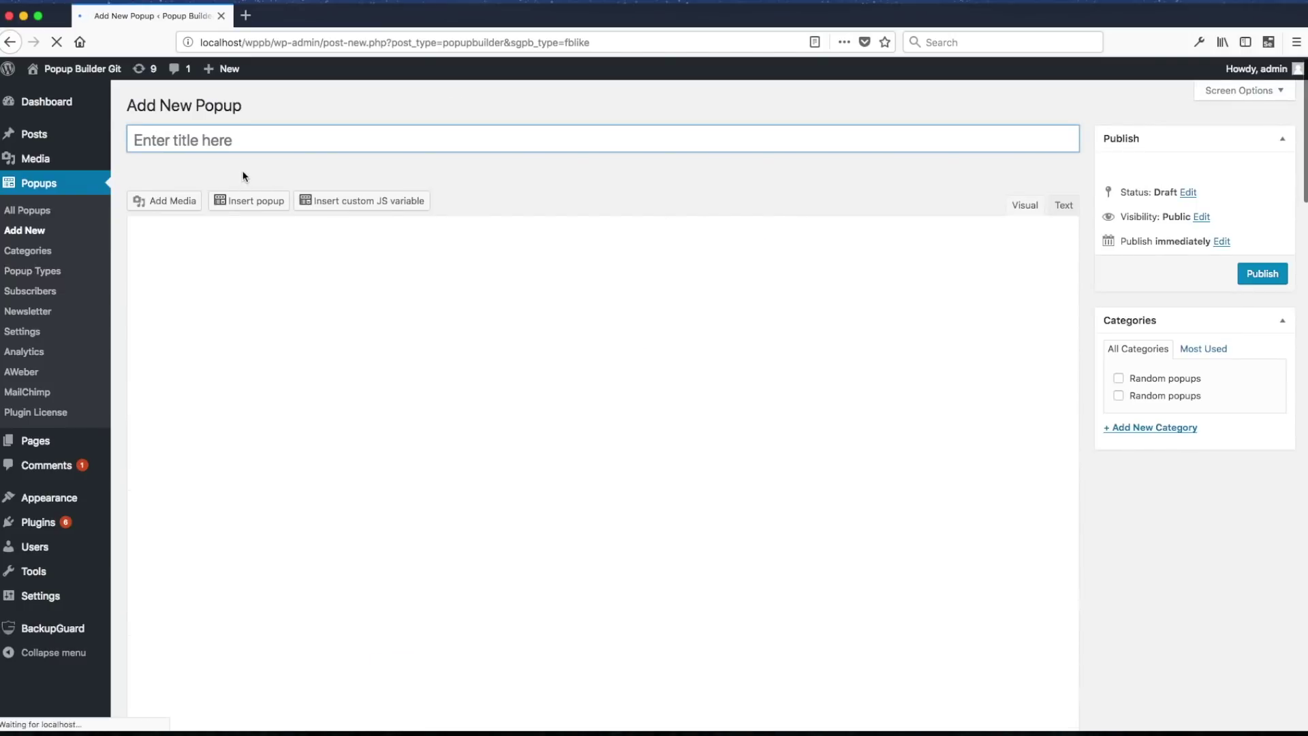
{"action": "type", "text": "Facebook popup"}
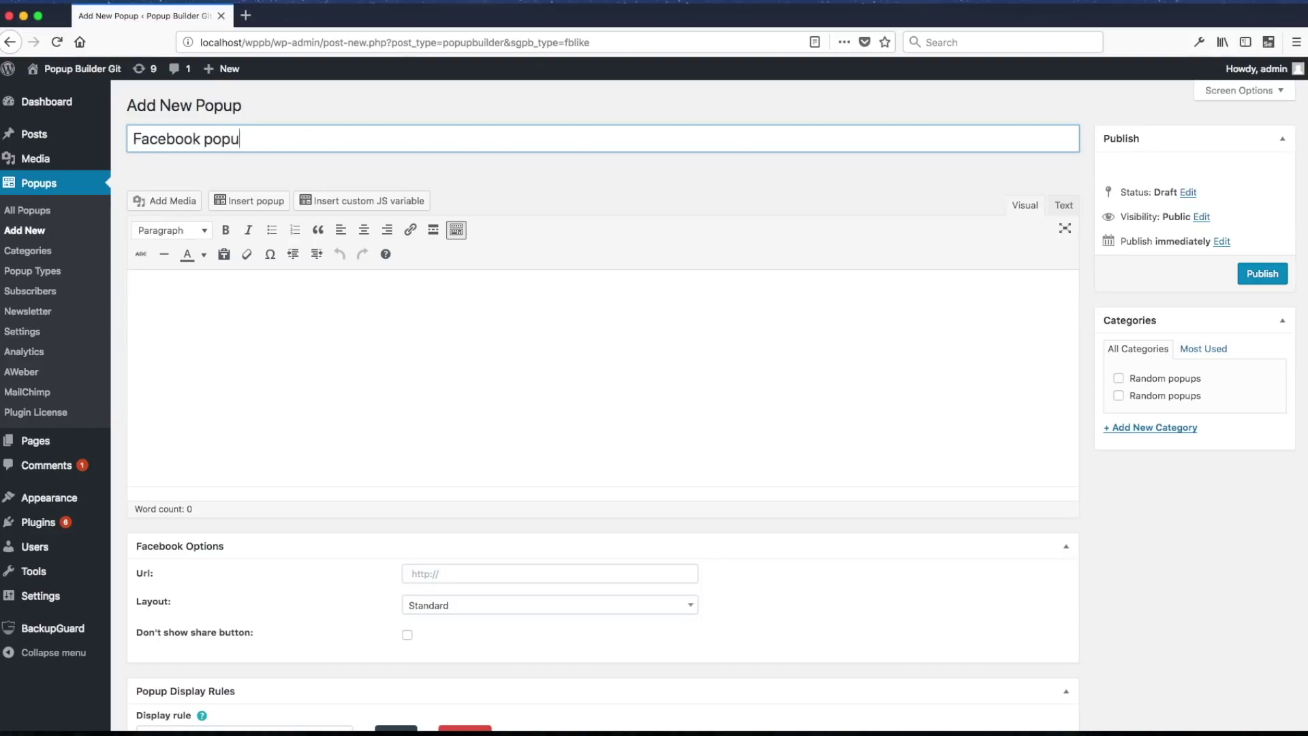
{"action": "left_click", "coordinate": [446, 573]}
{"action": "type", "text": "https://sygnoos.com"}
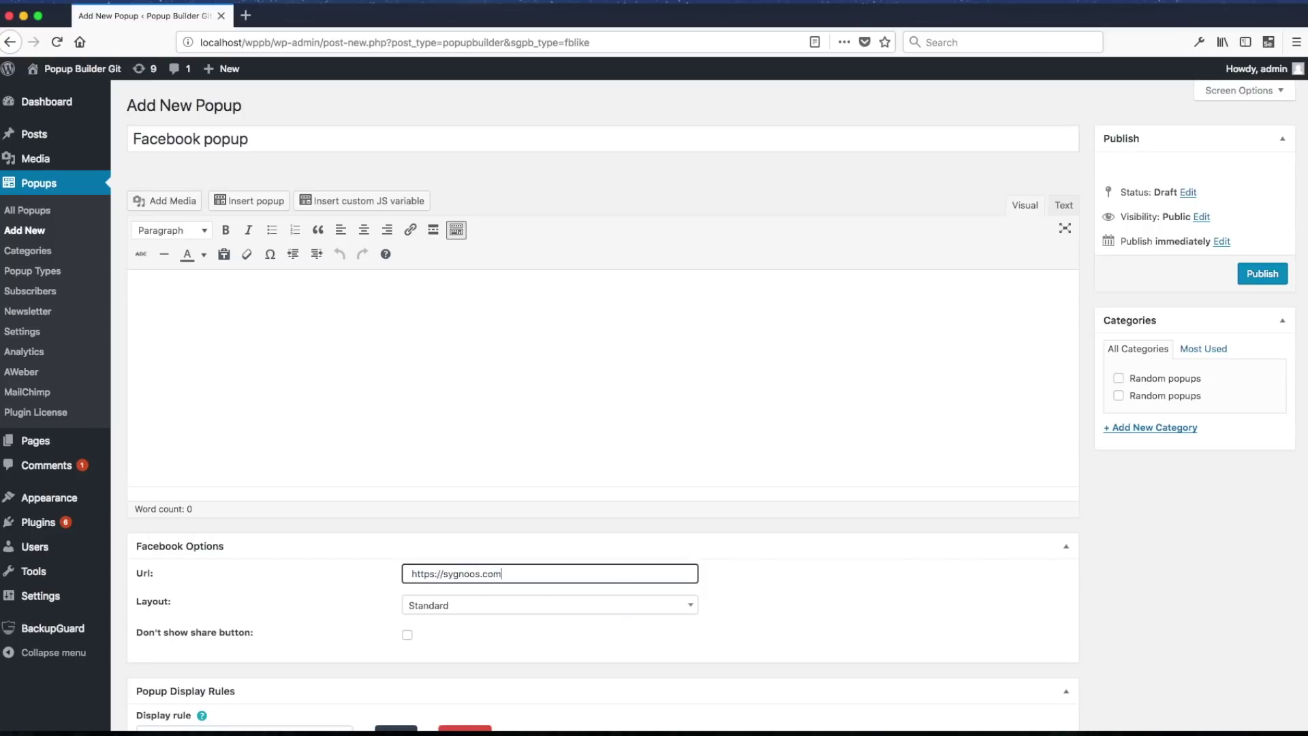
- Add the text "Like and Share" to the popup content as a centered Heading 1
{"action": "left_click", "coordinate": [368, 366]}
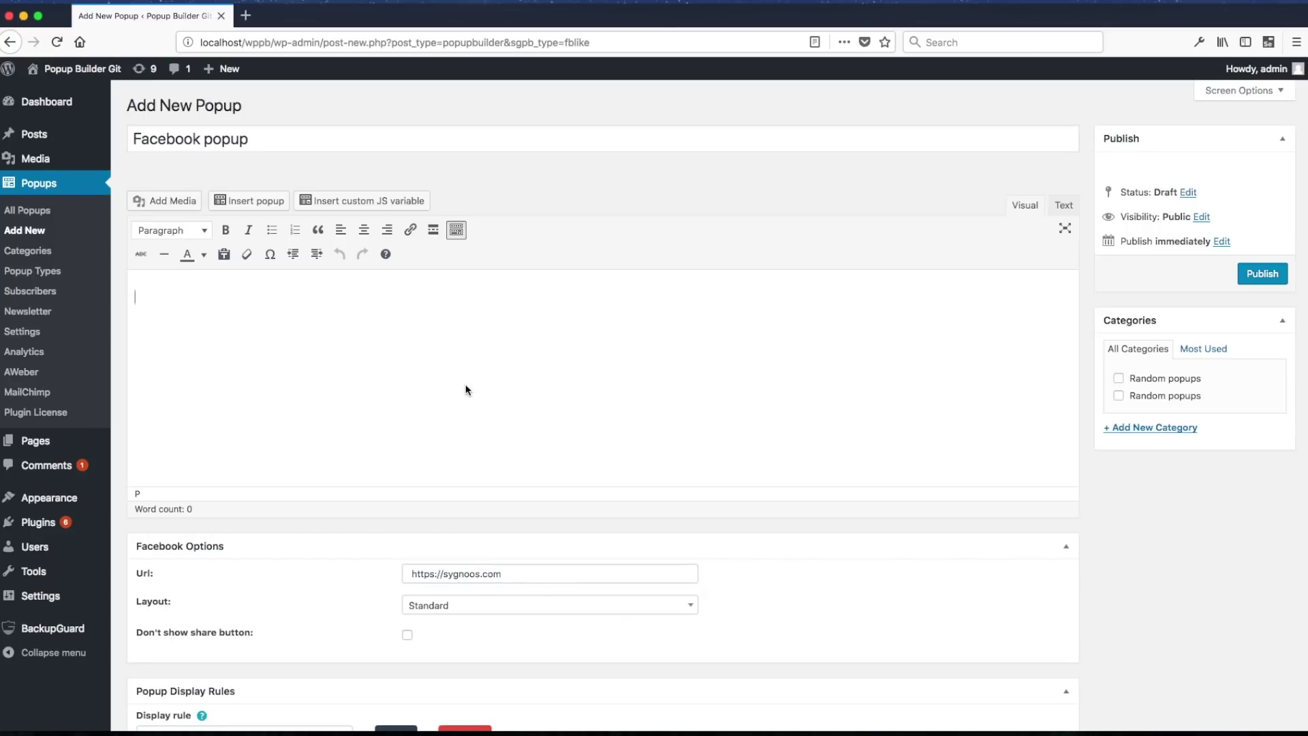
{"action": "type", "text": "Like and Shat"}
{"action": "key", "text": "super+a"}
{"action": "left_click", "coordinate": [172, 230]}
{"action": "left_click", "coordinate": [193, 284]}
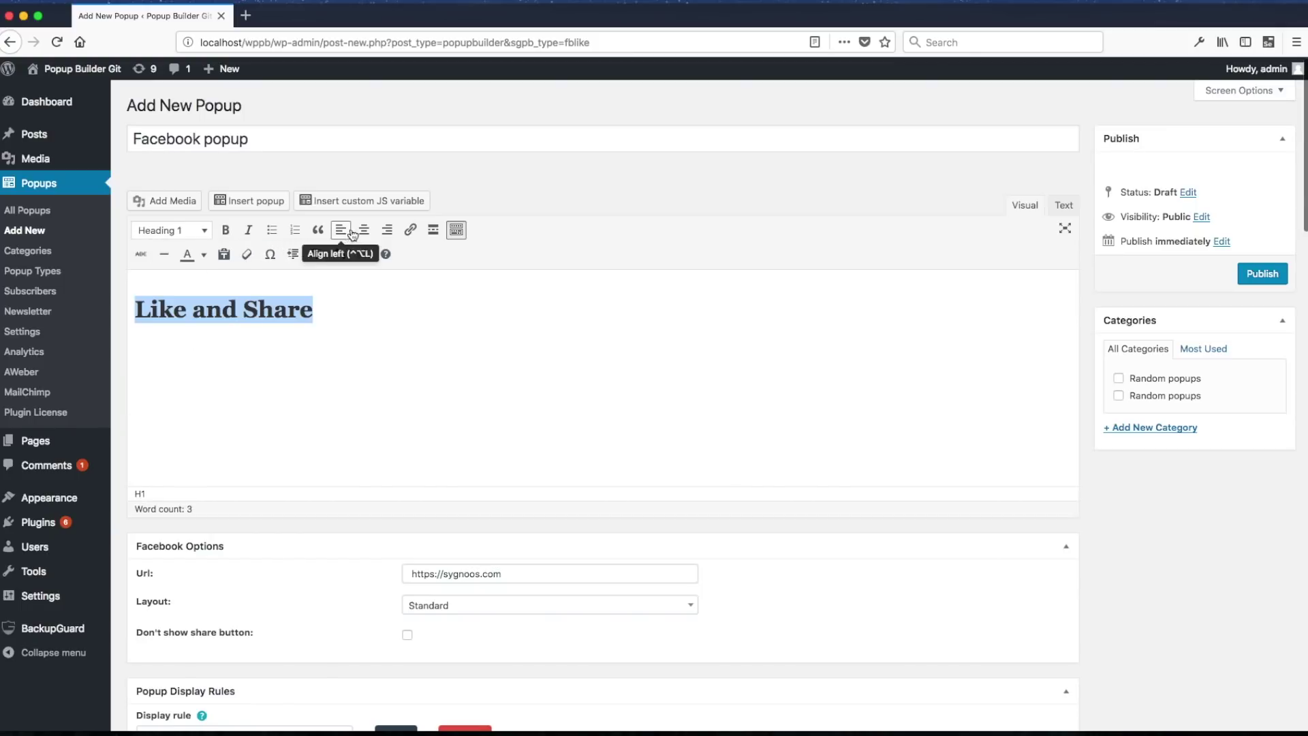
{"action": "left_click", "coordinate": [364, 230]}
{"action": "left_click", "coordinate": [522, 361]}
- Set the layout in the Facebook options to "Box with count"
{"action": "scroll", "coordinate": [590, 424], "scroll_direction": "down", "scroll_amount": 3}
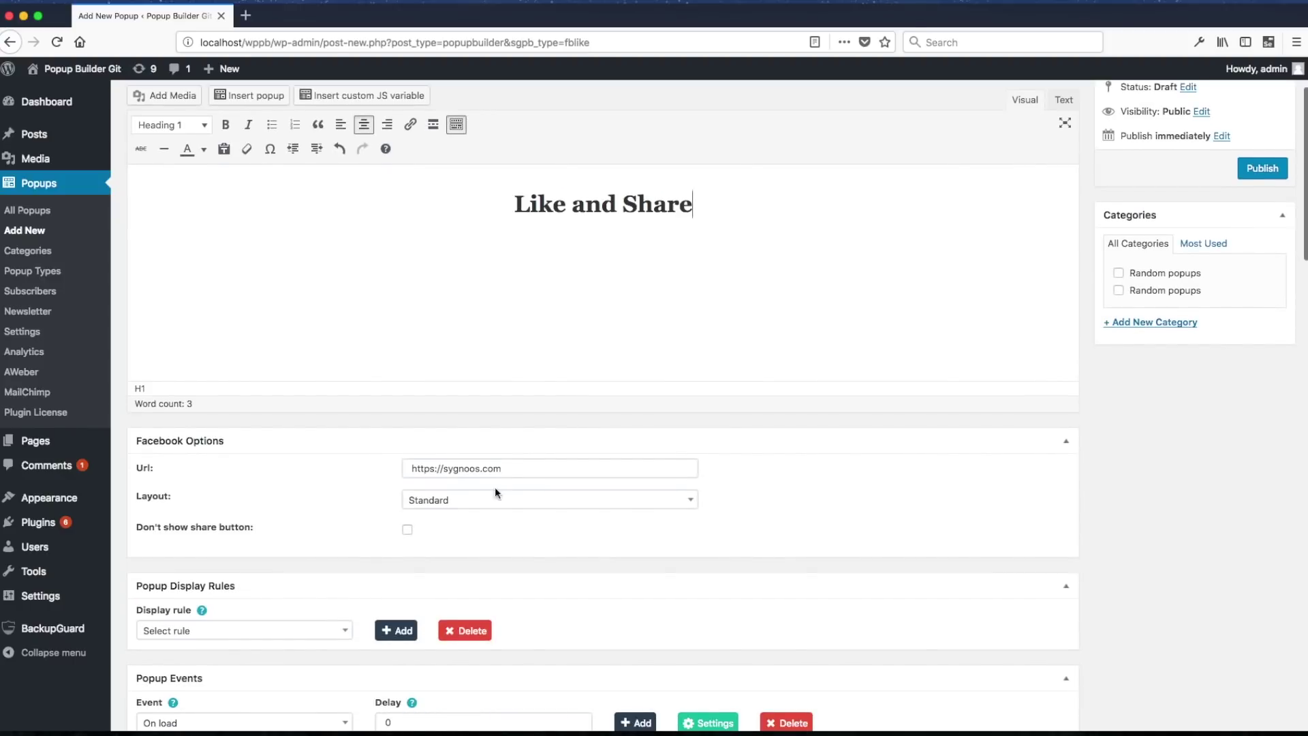
{"action": "left_click", "coordinate": [442, 509]}
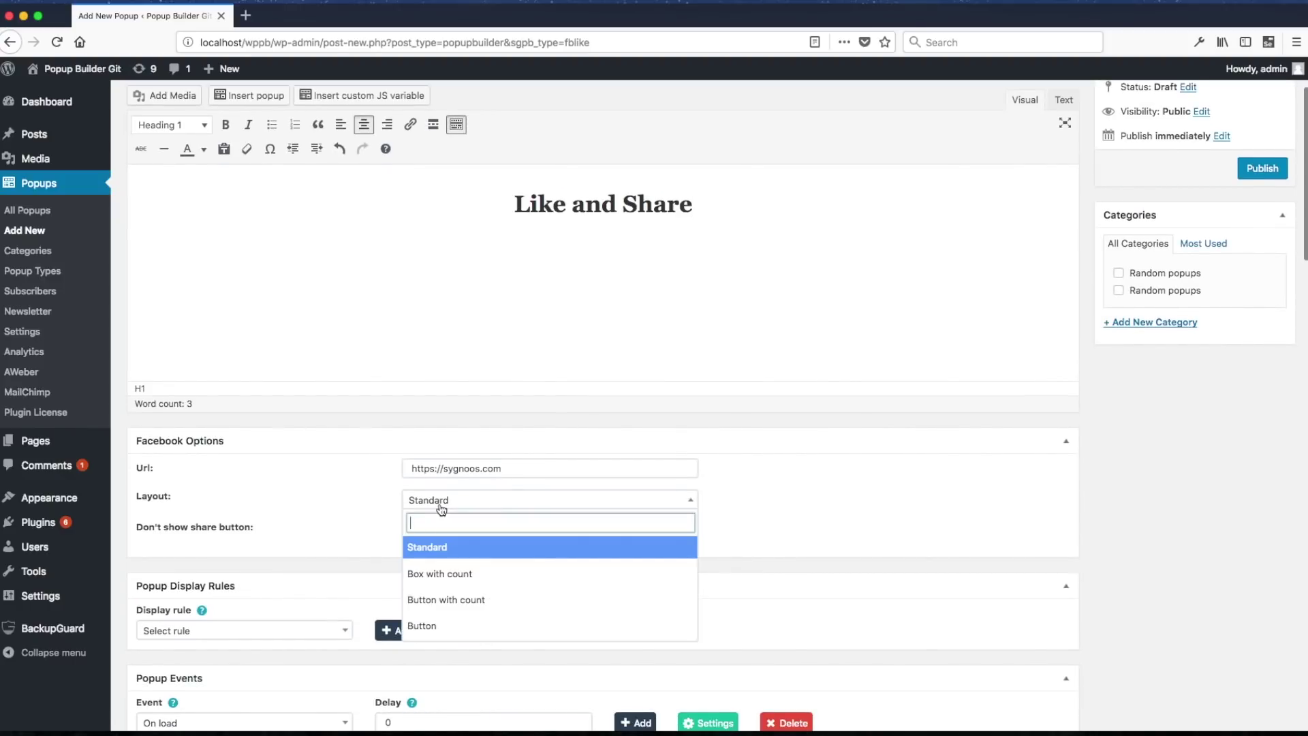
{"action": "left_click", "coordinate": [468, 577]}
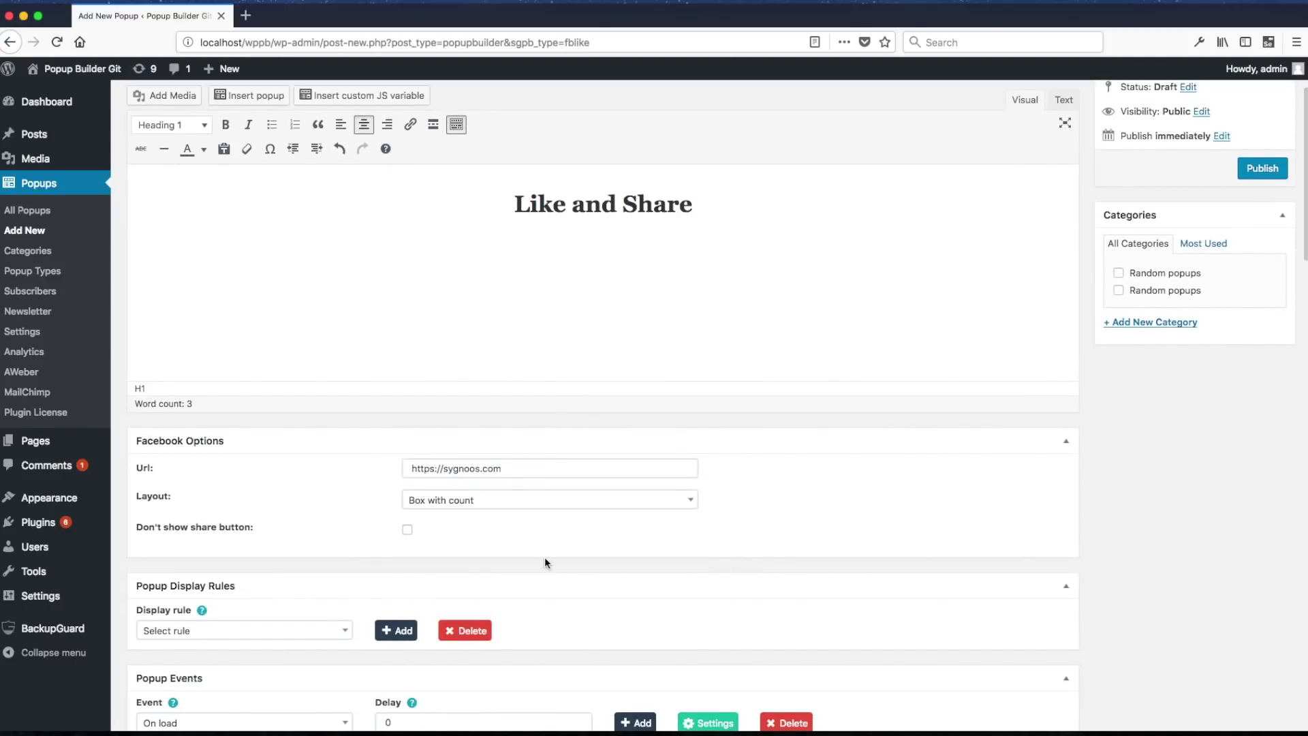
- Publish the Facebook popup and preview it on the site
{"action": "scroll", "coordinate": [545, 559], "scroll_direction": "down", "scroll_amount": 5}
{"action": "scroll", "coordinate": [545, 558], "scroll_direction": "up", "scroll_amount": 8}
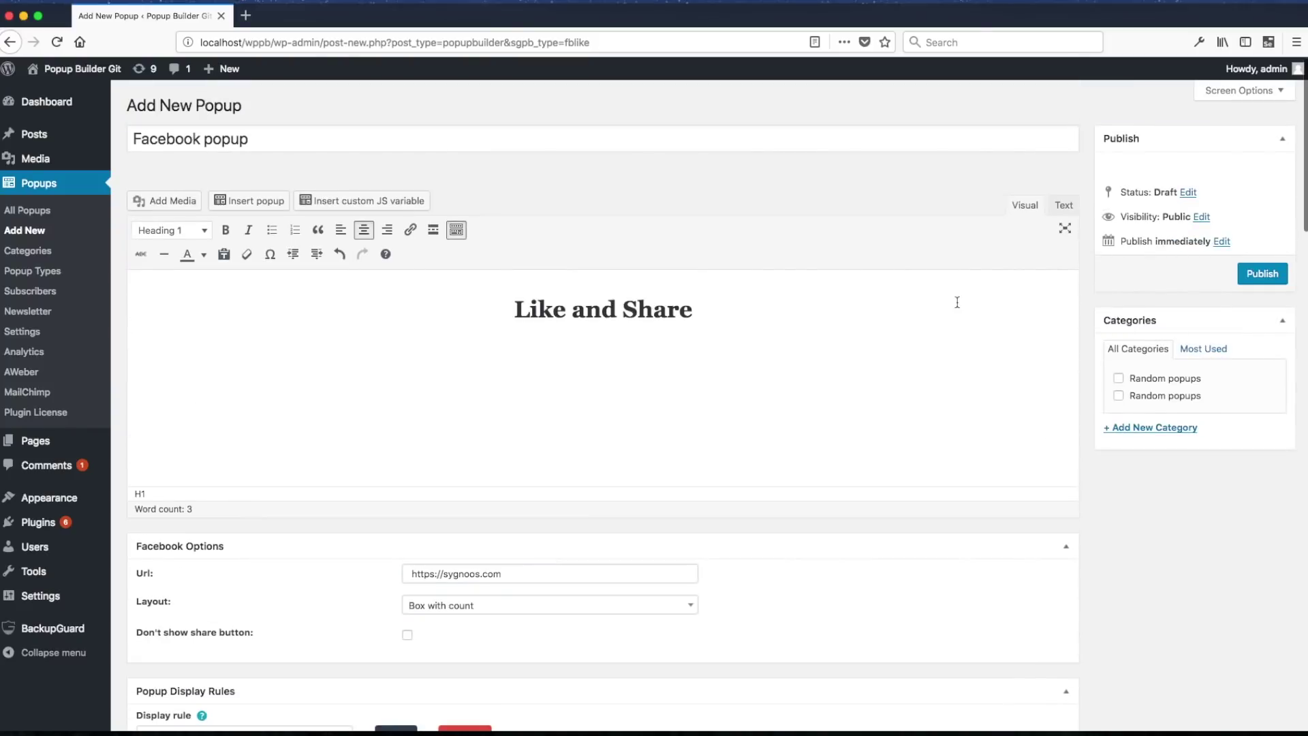
{"action": "left_click", "coordinate": [1251, 274]}
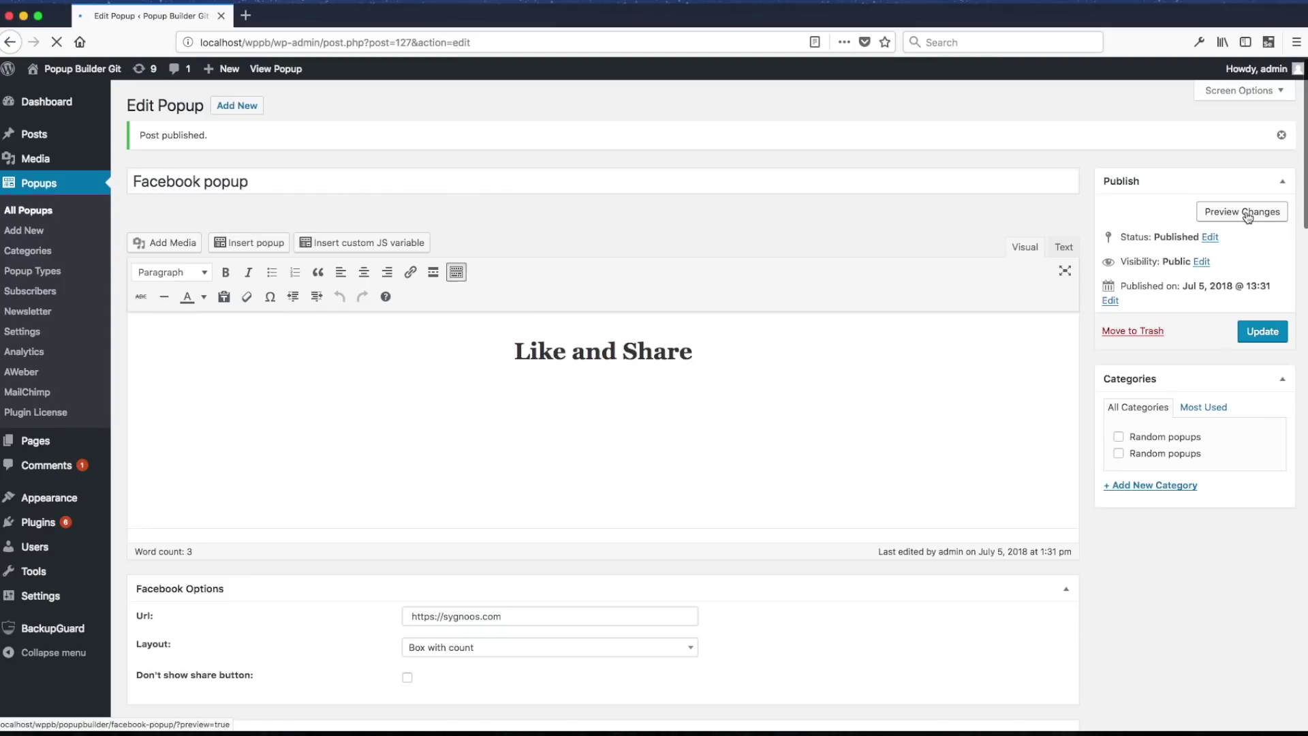
{"action": "left_click", "coordinate": [1246, 213]}
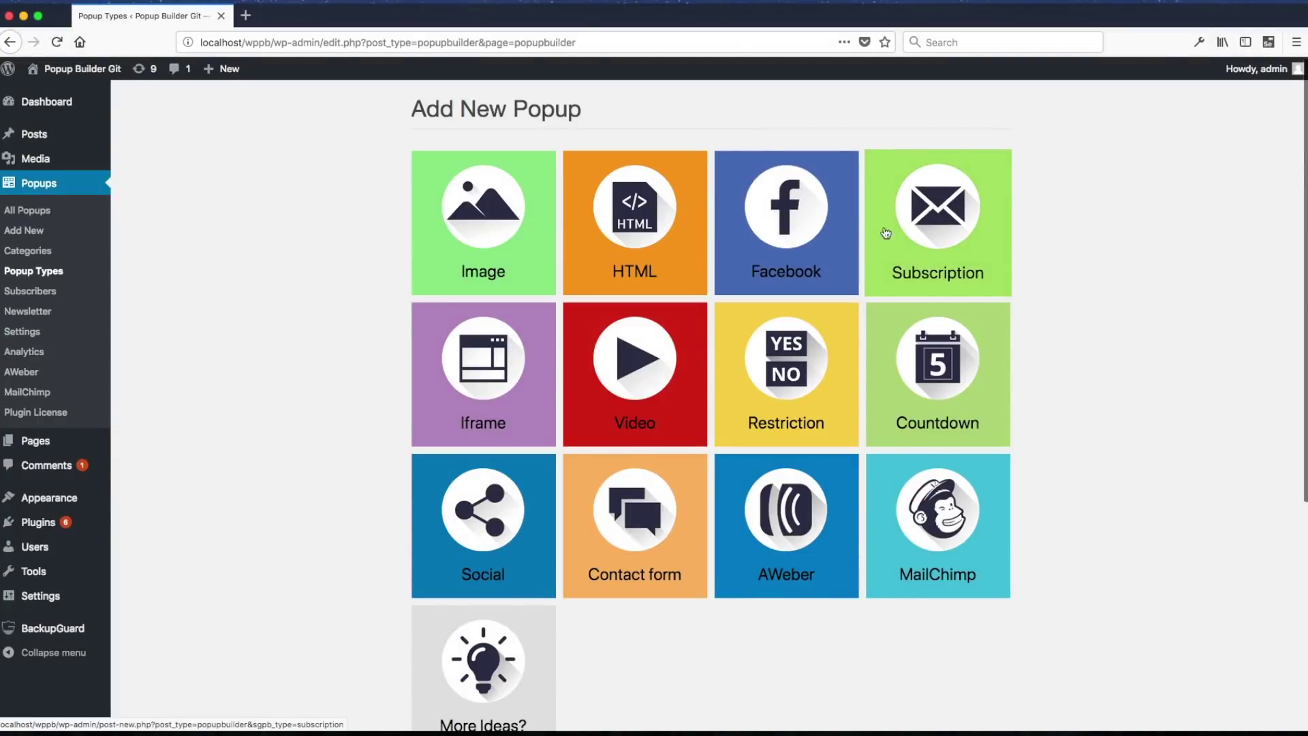
- Create a Subscription popup titled "Subscription POpup"
{"action": "left_click", "coordinate": [923, 226]}
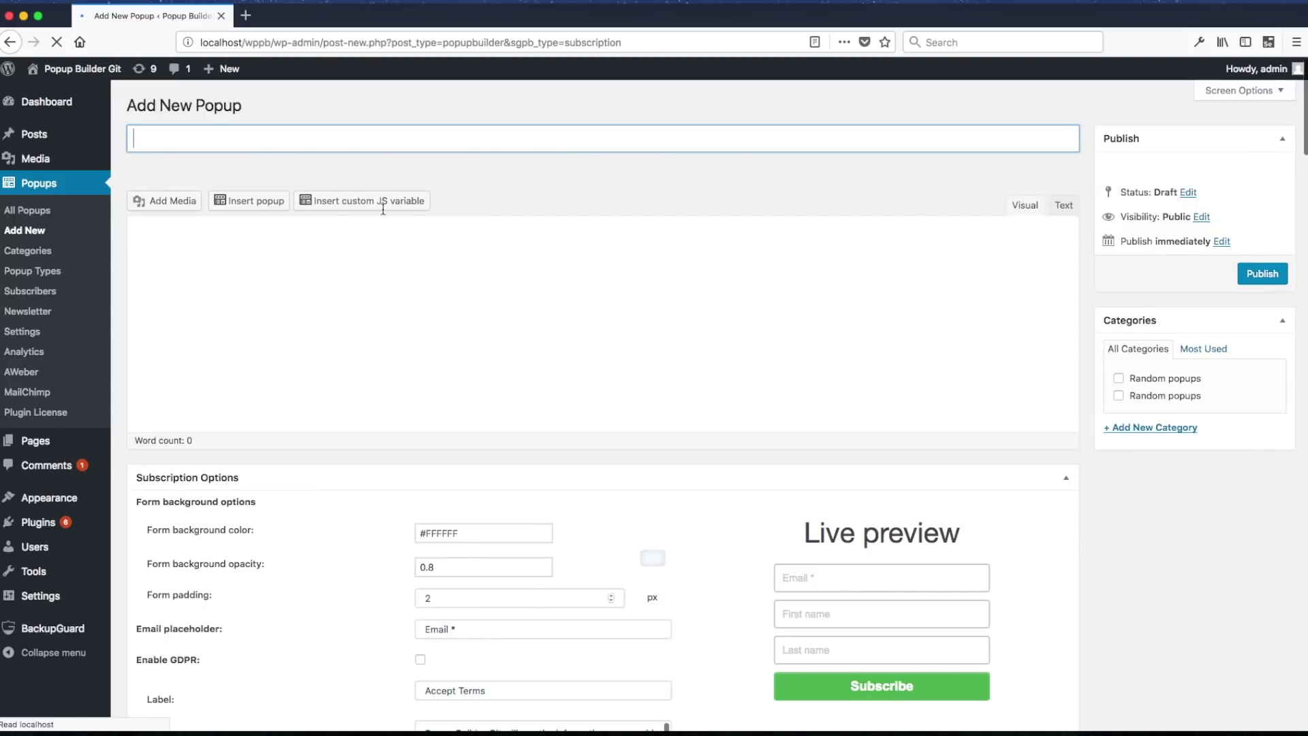
{"action": "type", "text": "S"}
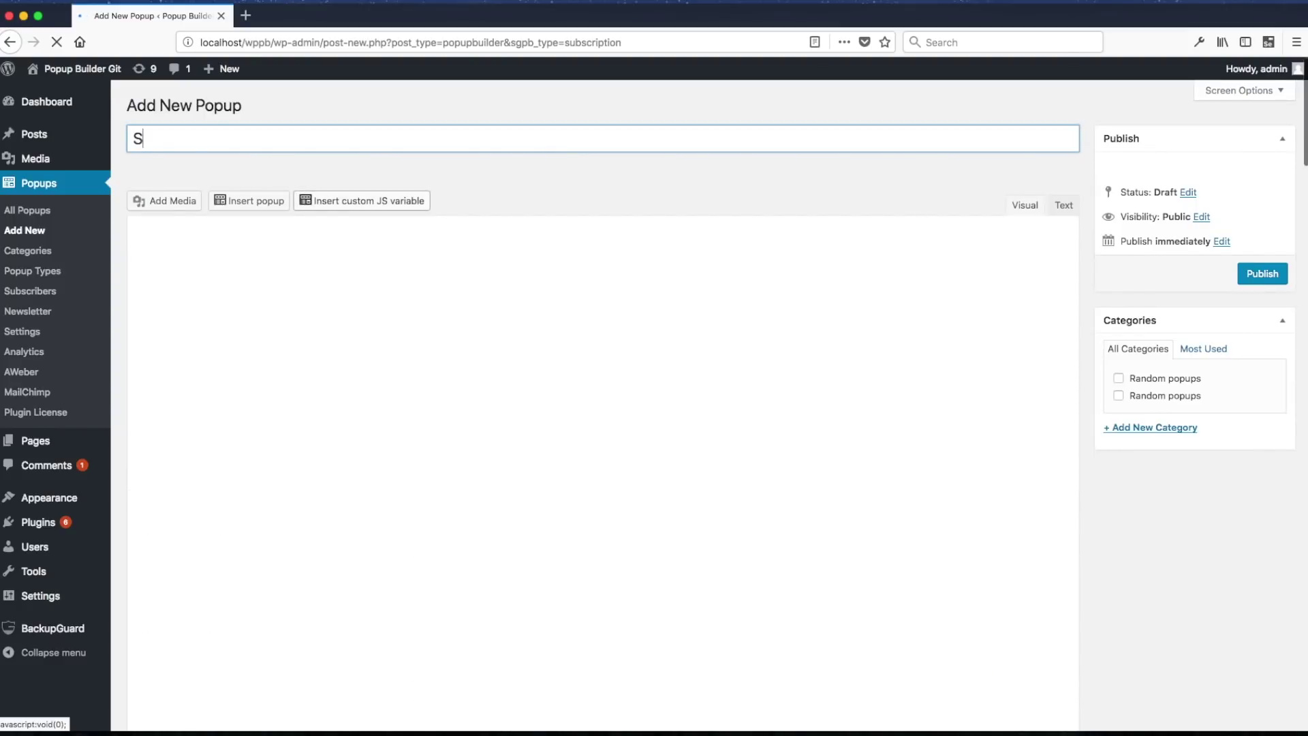
{"action": "type", "text": "ubscription POpup"}
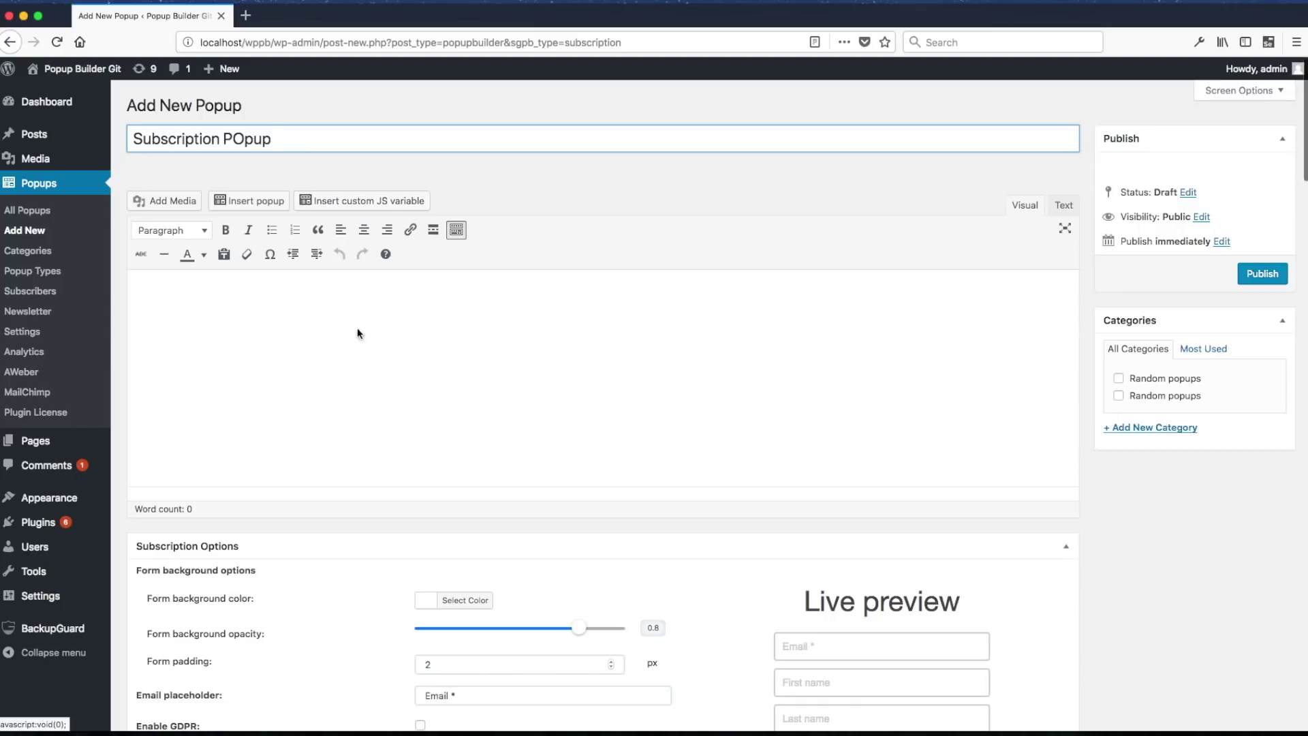
- Add the centered text "Subscribe to our newsletter!" to the subscription popup's content
{"action": "left_click", "coordinate": [324, 400]}
{"action": "type", "text": "Subscribe to our newsletter!"}
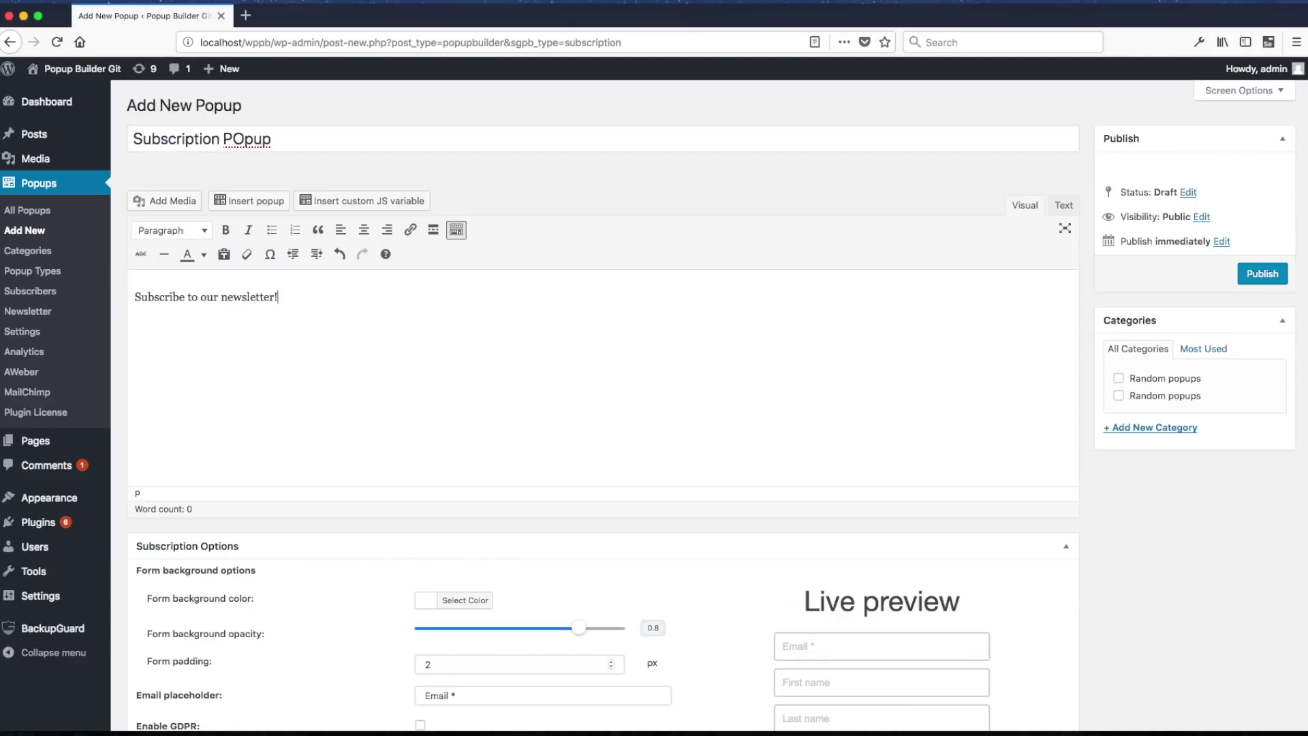
{"action": "key", "text": "super+a"}
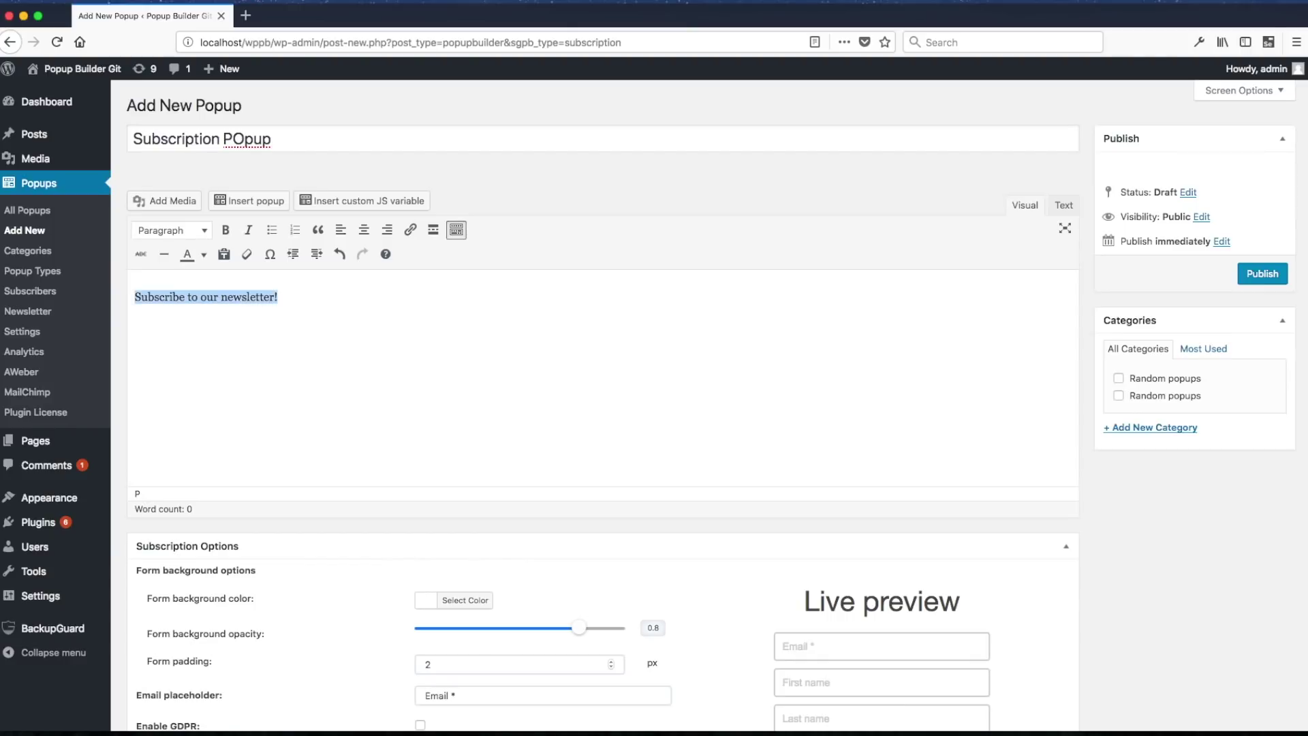
{"action": "left_click", "coordinate": [364, 230]}
- Turn off the last name field in the subscription form options
{"action": "scroll", "coordinate": [470, 415], "scroll_direction": "down", "scroll_amount": 6}
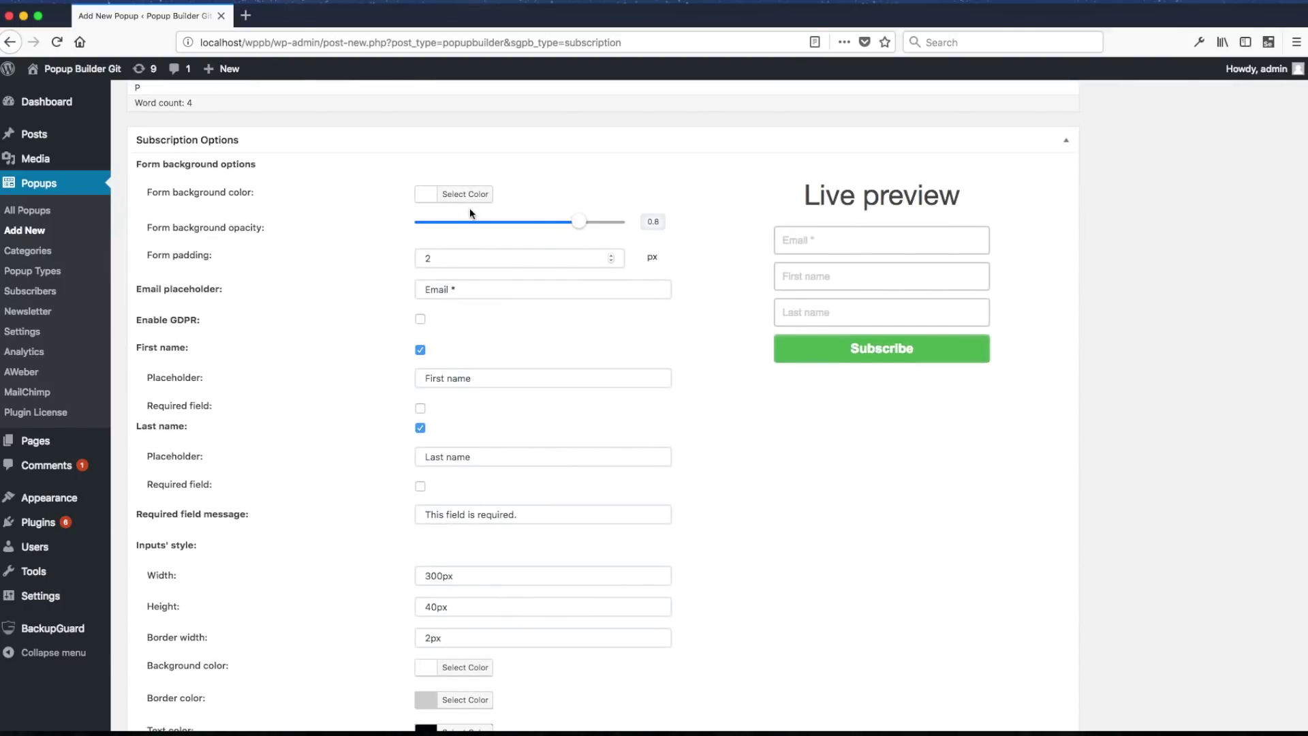
{"action": "scroll", "coordinate": [454, 282], "scroll_direction": "down", "scroll_amount": 1}
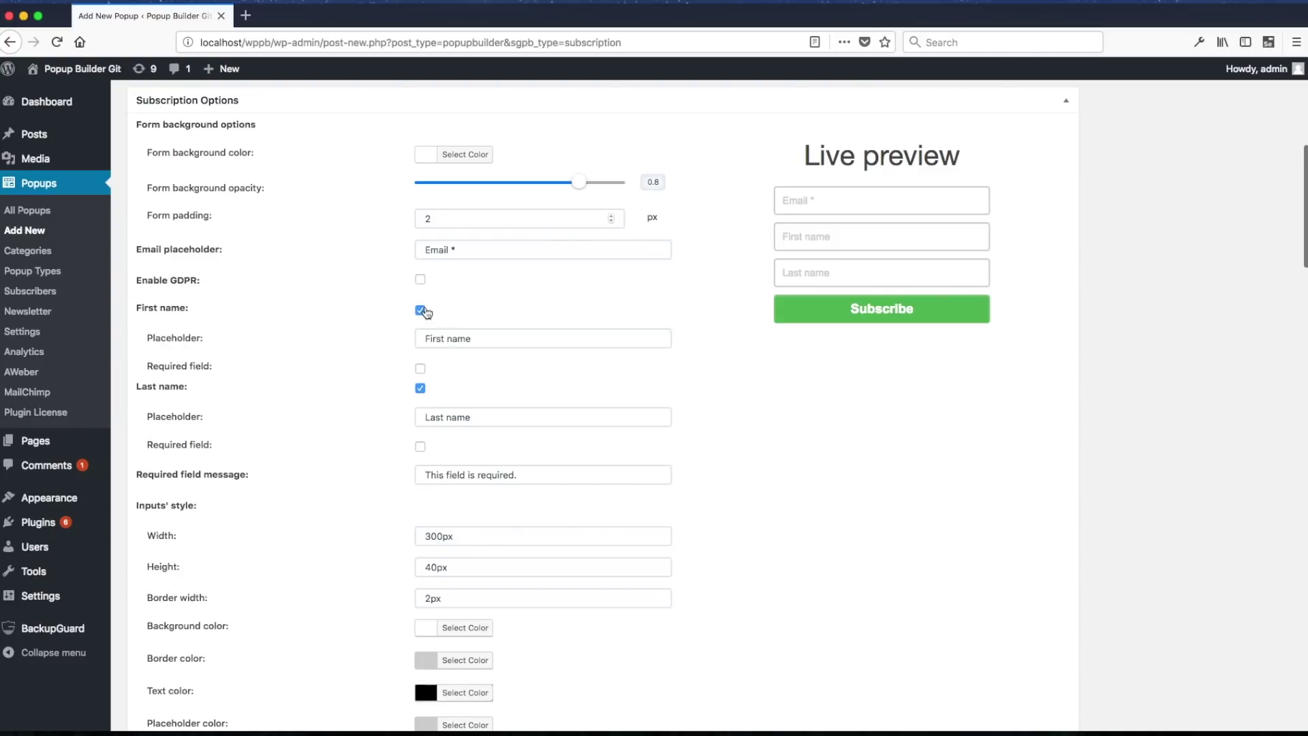
{"action": "left_click", "coordinate": [421, 389]}
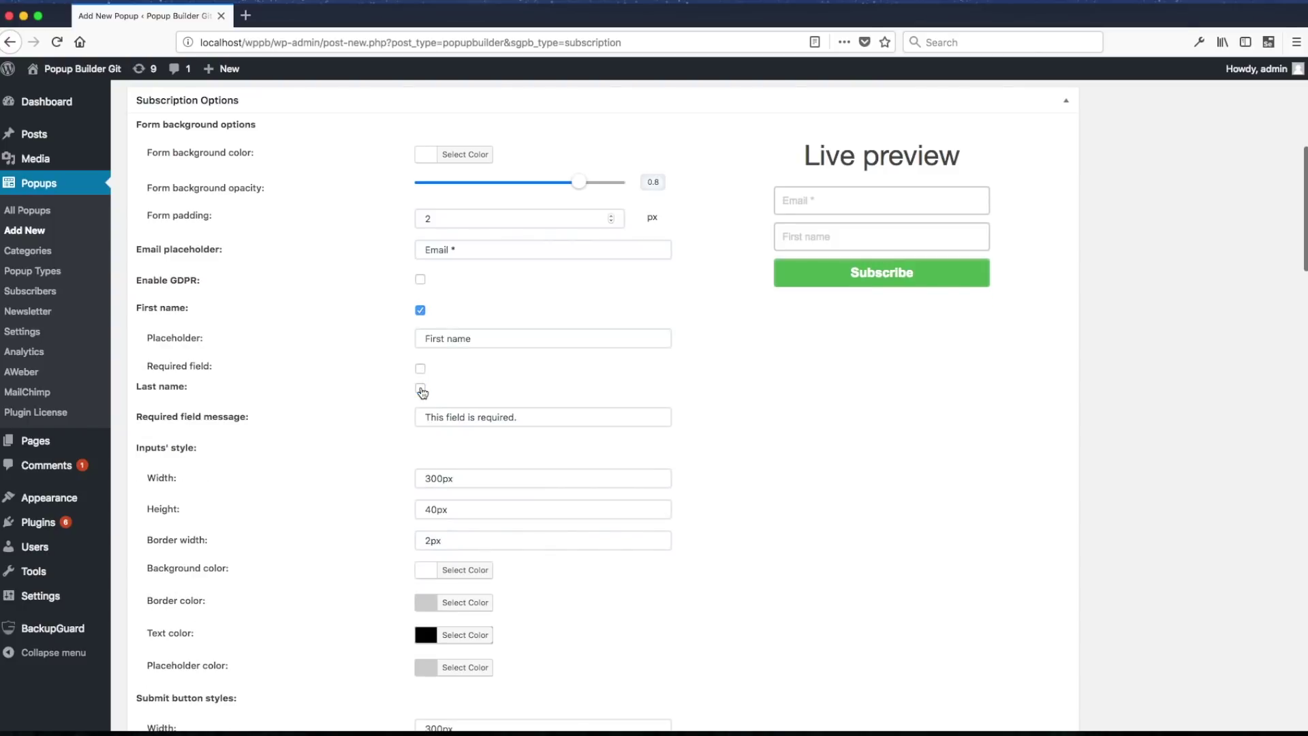
- Add an exclamation mark to the end of the success message shown after a successful subscription
{"action": "scroll", "coordinate": [563, 409], "scroll_direction": "down", "scroll_amount": 5}
{"action": "scroll", "coordinate": [563, 449], "scroll_direction": "down", "scroll_amount": 7}
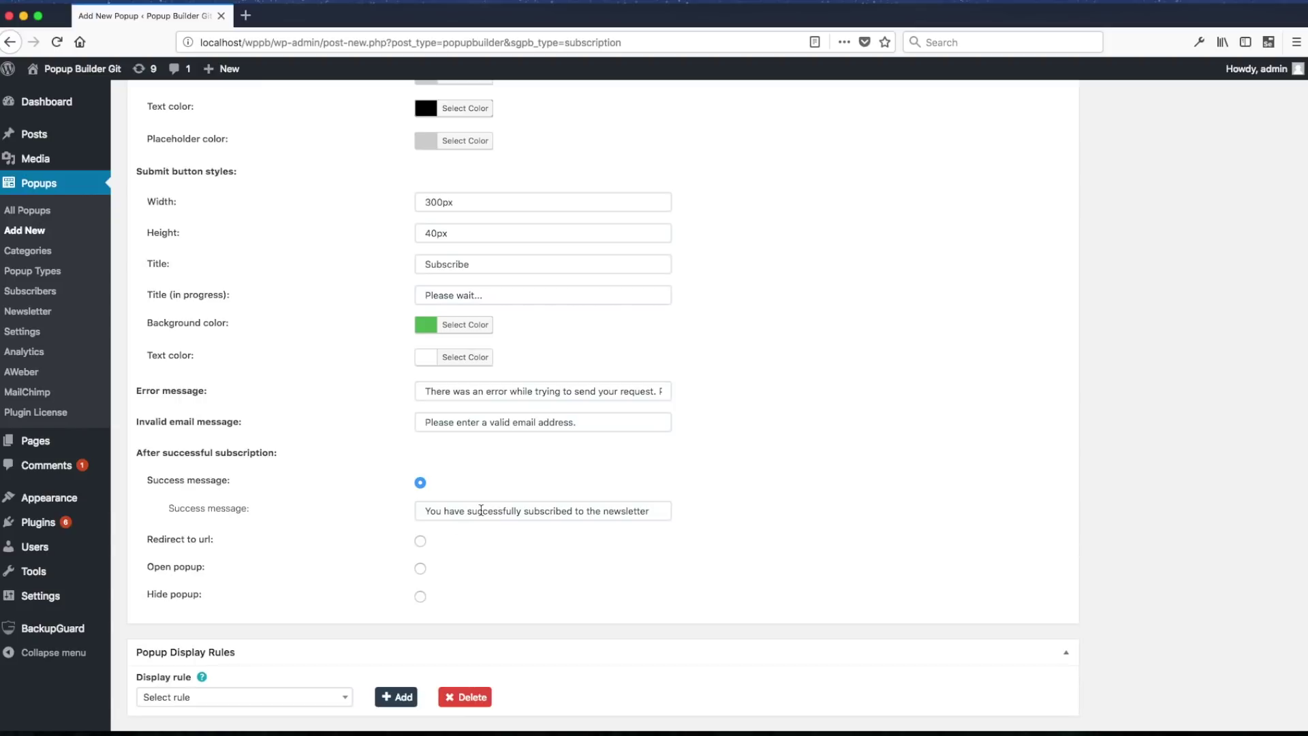
{"action": "left_click", "coordinate": [658, 510]}
{"action": "type", "text": "!"}
- Enable the popup location option and choose the upper-right cell of the location grid
{"action": "scroll", "coordinate": [847, 555], "scroll_direction": "down", "scroll_amount": 5}
{"action": "scroll", "coordinate": [620, 595], "scroll_direction": "down", "scroll_amount": 4}
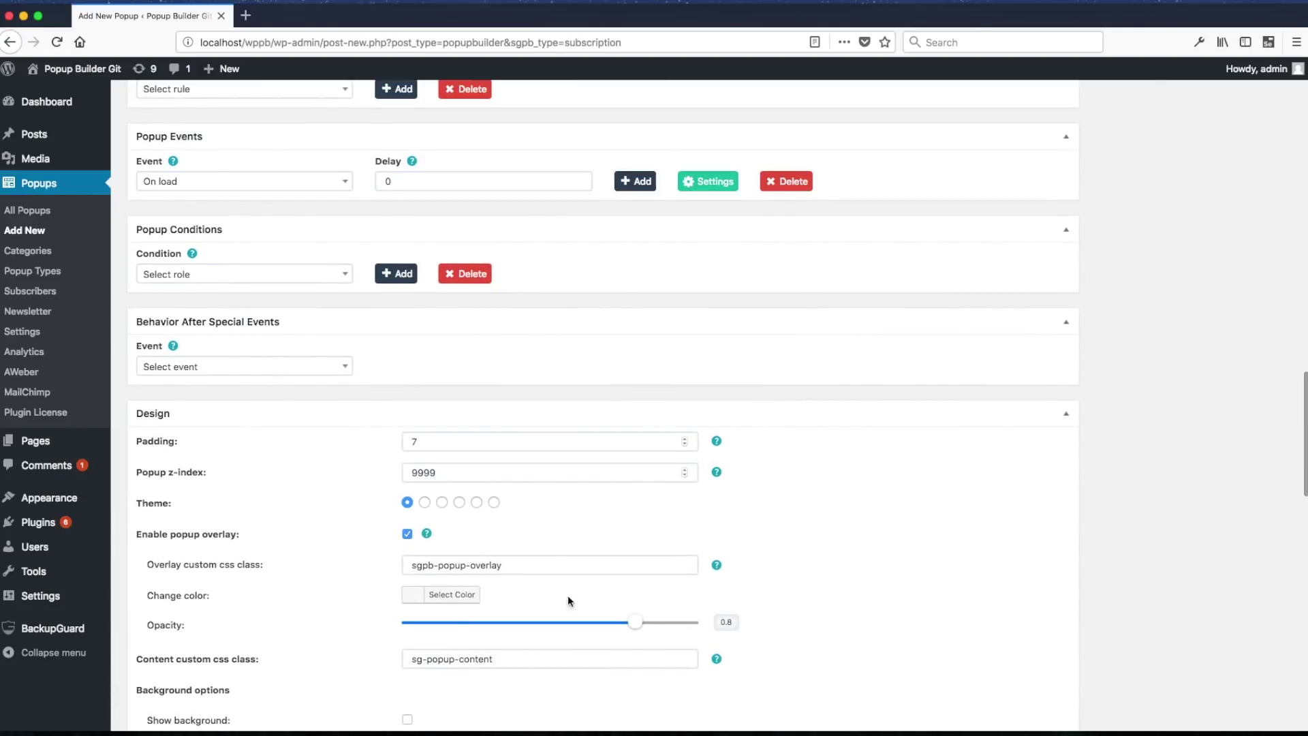
{"action": "scroll", "coordinate": [304, 452], "scroll_direction": "down", "scroll_amount": 1}
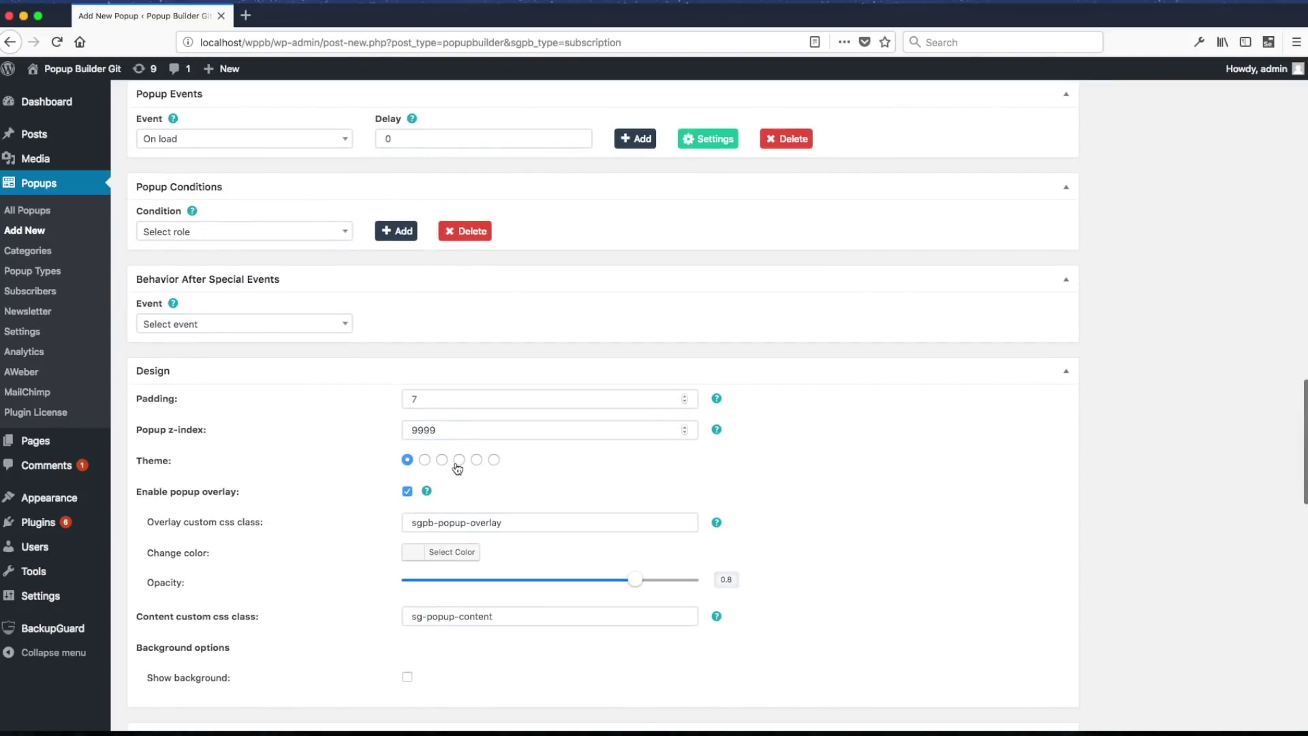
{"action": "mouse_move", "coordinate": [458, 468]}
{"action": "scroll", "coordinate": [872, 509], "scroll_direction": "down", "scroll_amount": 6}
{"action": "scroll", "coordinate": [872, 510], "scroll_direction": "down", "scroll_amount": 7}
{"action": "scroll", "coordinate": [872, 510], "scroll_direction": "up", "scroll_amount": 1}
{"action": "scroll", "coordinate": [872, 515], "scroll_direction": "down", "scroll_amount": 4}
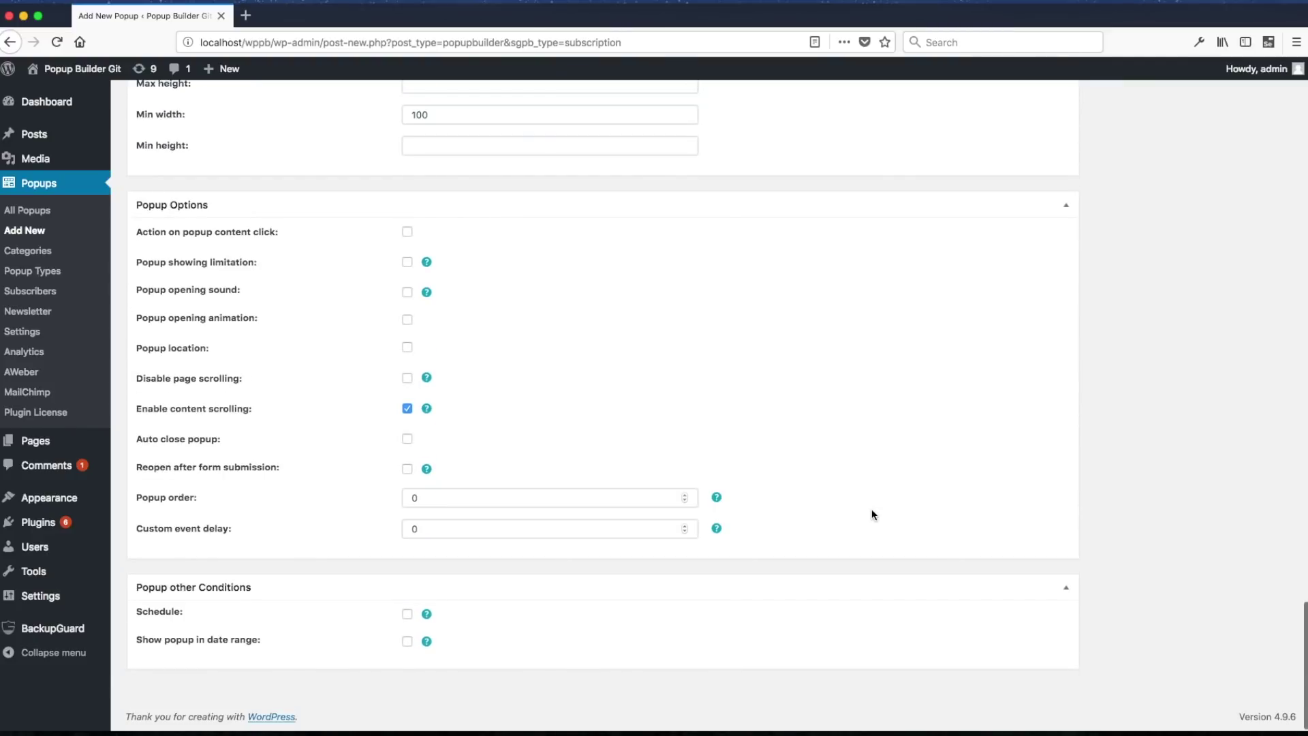
{"action": "left_click", "coordinate": [407, 348]}
{"action": "left_click", "coordinate": [520, 382]}
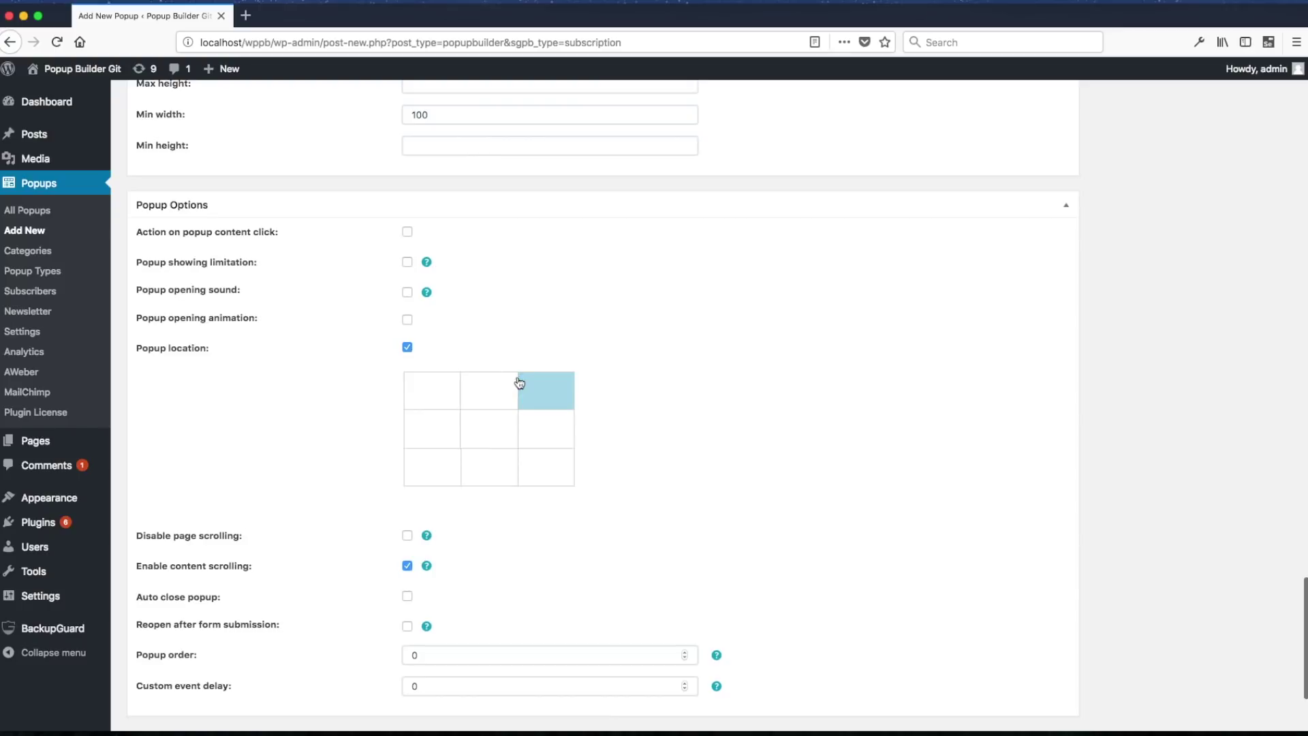
- Publish the subscription popup and open its preview on the site
{"action": "scroll", "coordinate": [910, 354], "scroll_direction": "up", "scroll_amount": 10}
{"action": "scroll", "coordinate": [910, 360], "scroll_direction": "up", "scroll_amount": 15}
{"action": "left_click", "coordinate": [1254, 275]}
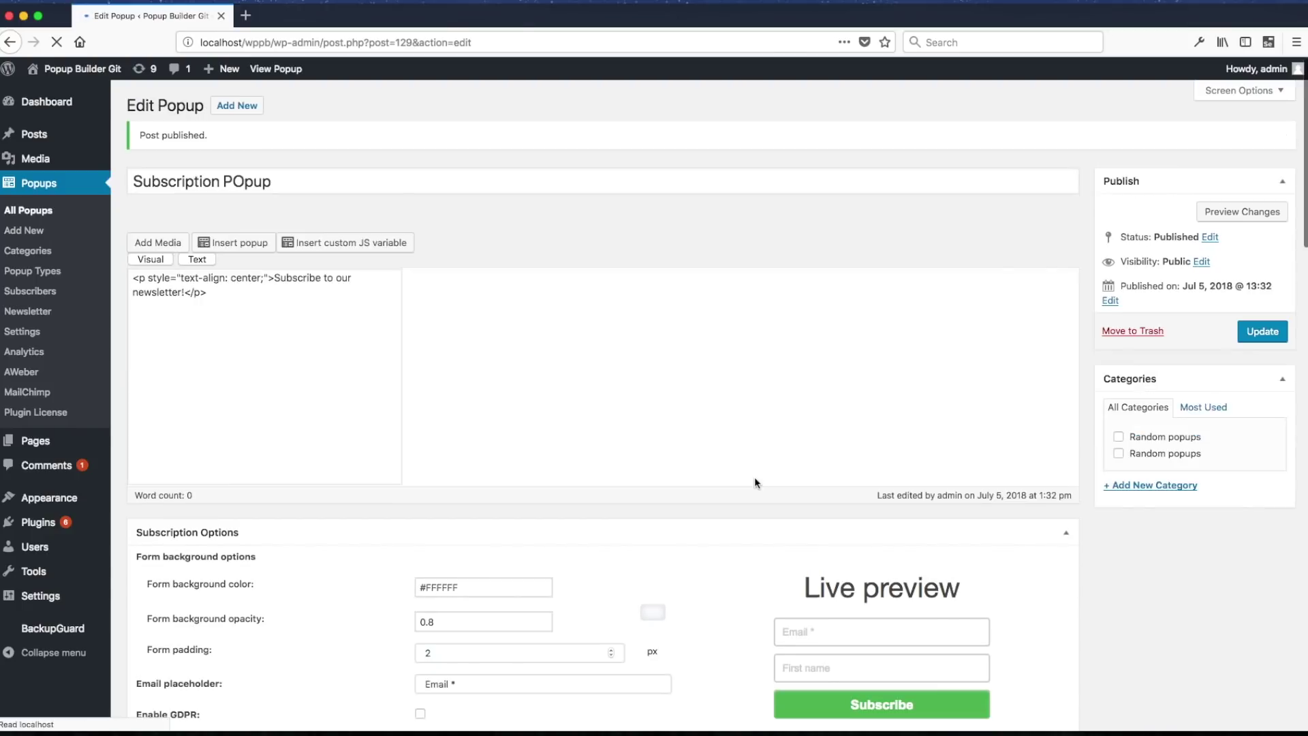
{"action": "left_click", "coordinate": [1219, 212]}
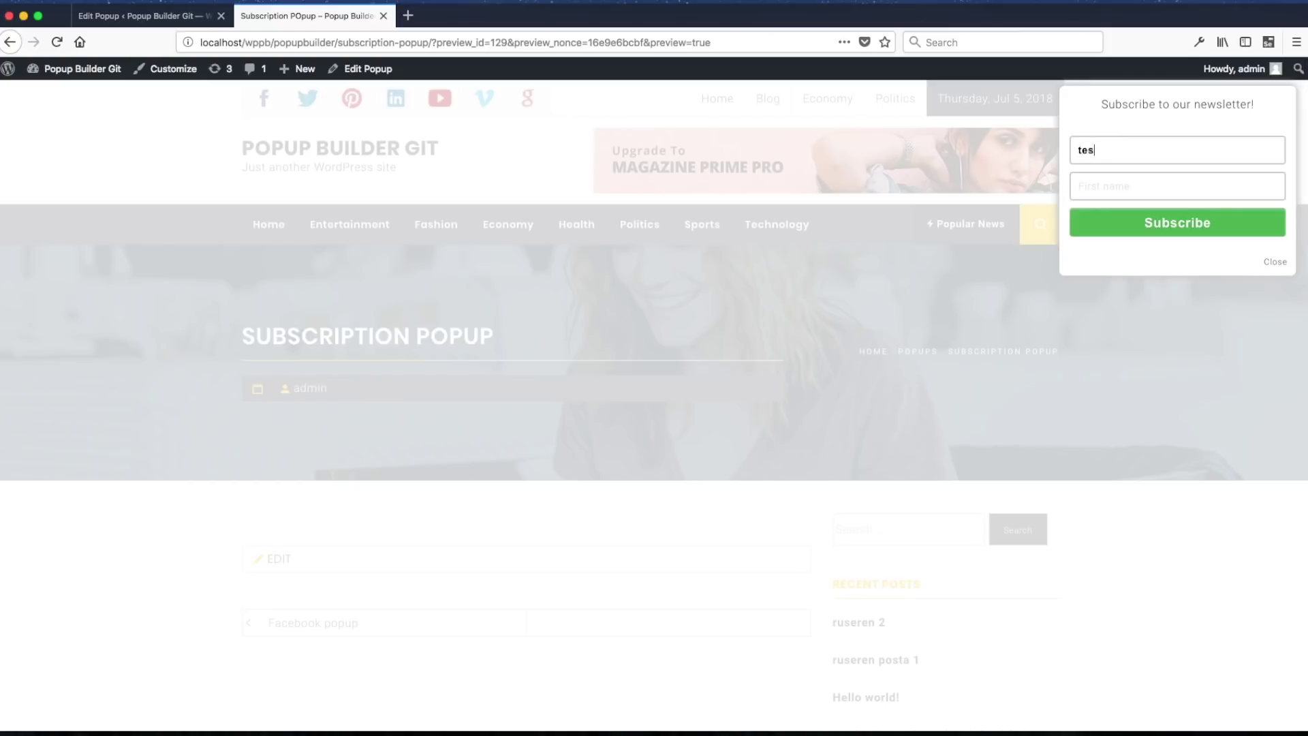
- Submit a test subscription with an email address and first name, then close the popup and its preview page
{"action": "type", "text": "com"}
{"action": "key", "text": "Tab"}
{"action": "left_click", "coordinate": [1134, 223]}
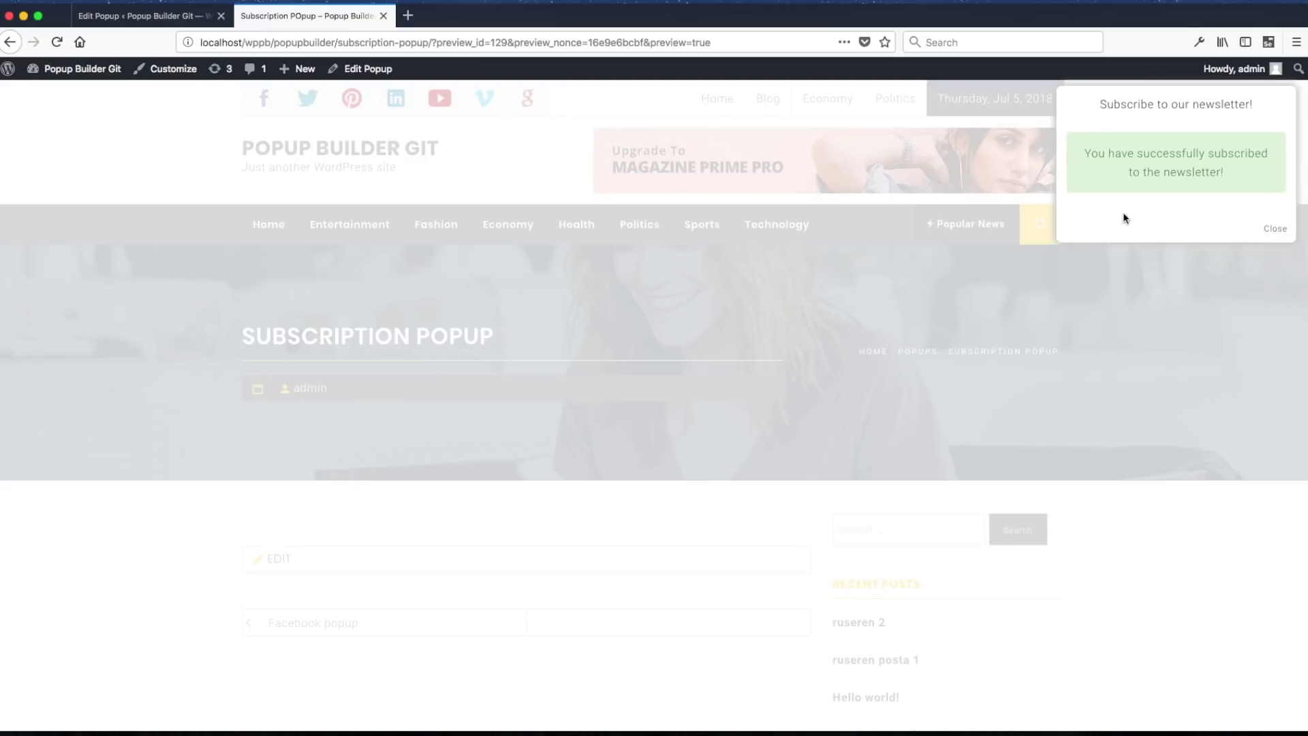
{"action": "left_click", "coordinate": [1279, 231]}
{"action": "middle_click", "coordinate": [298, 19]}
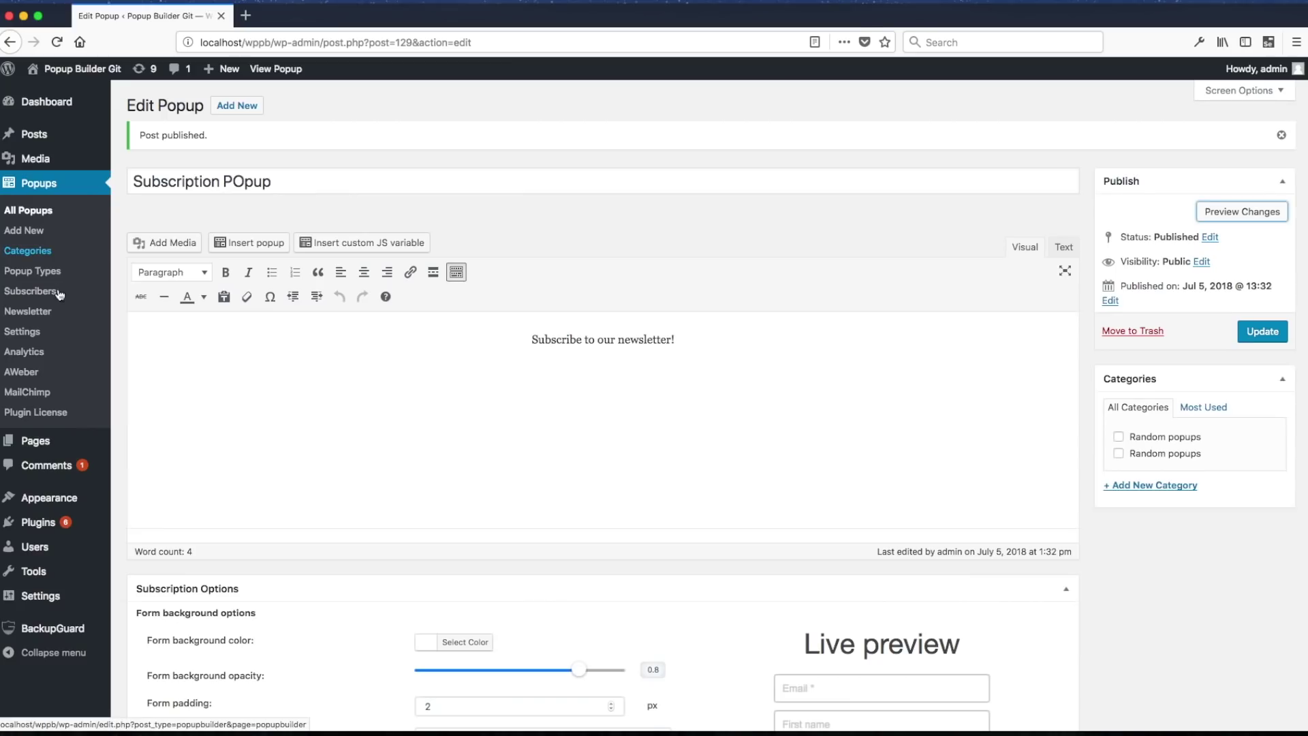
- Examine the Subscribers list, then the Newsletter settings and email template
{"action": "left_click", "coordinate": [30, 293]}
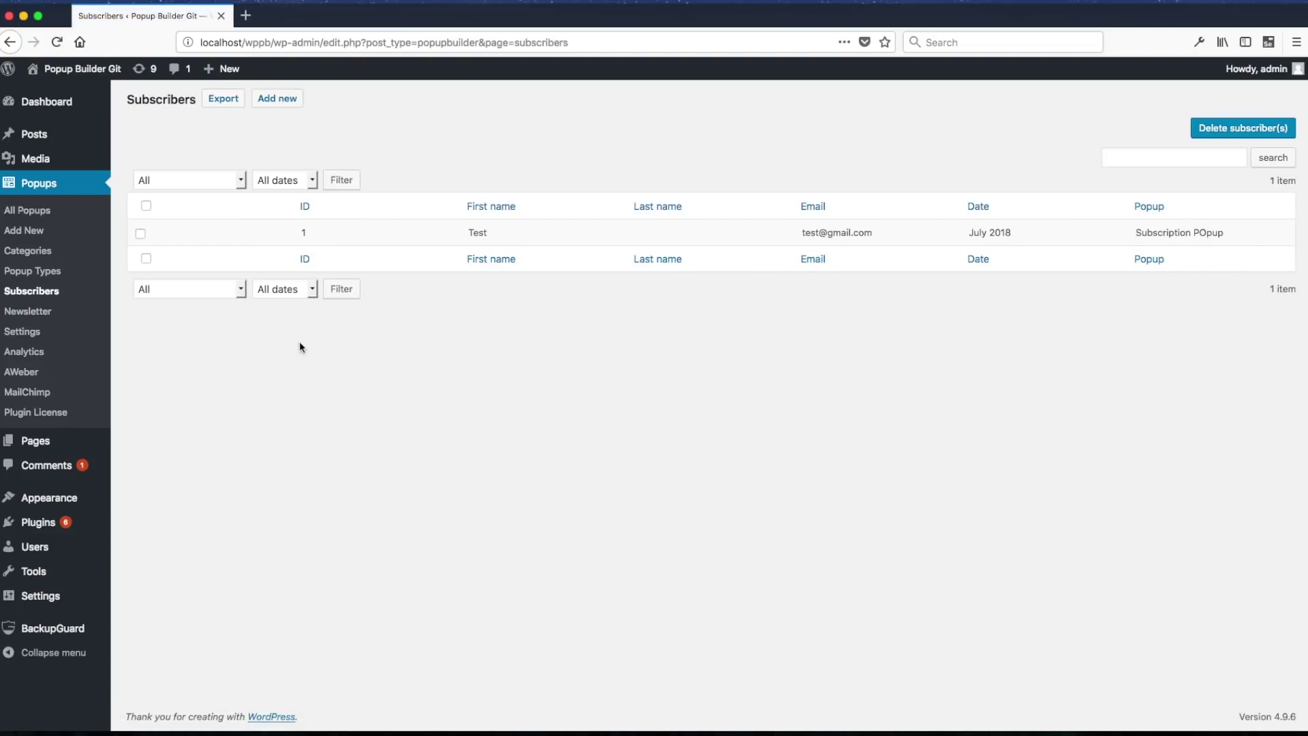
{"action": "left_click", "coordinate": [25, 315]}
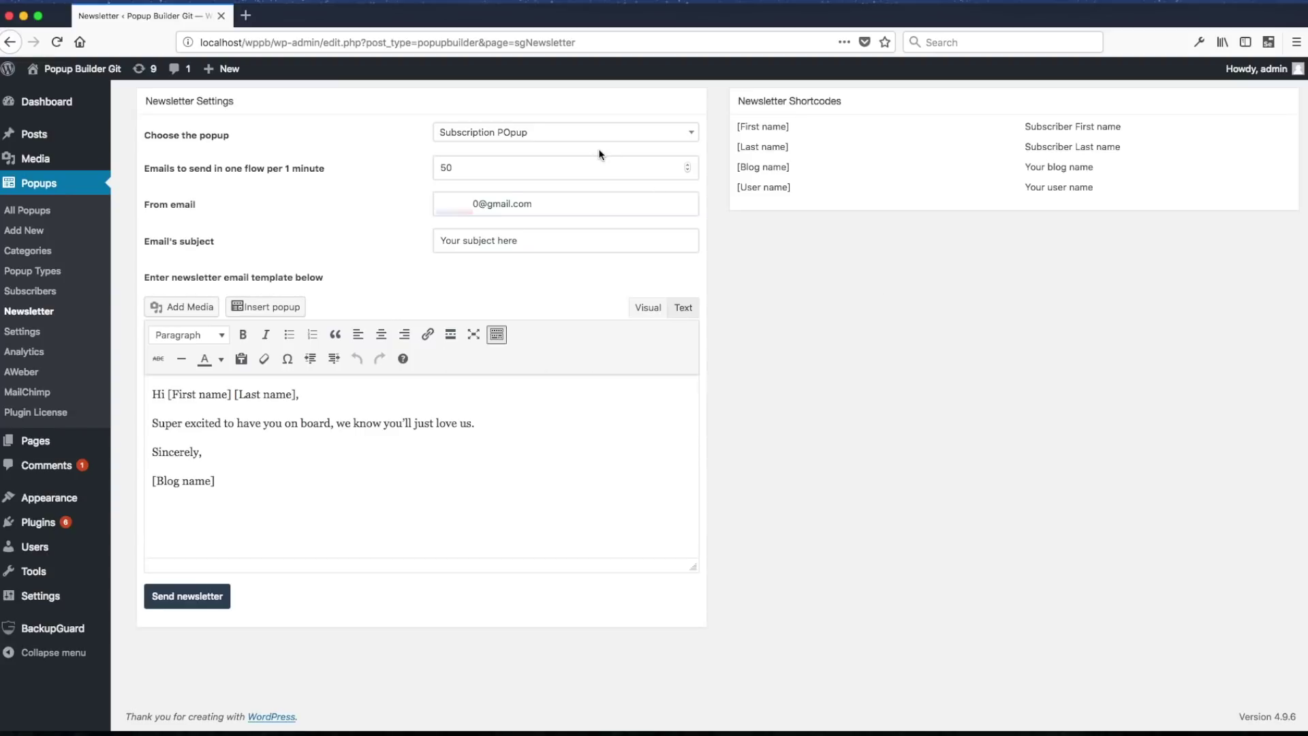
{"action": "left_click", "coordinate": [24, 231]}
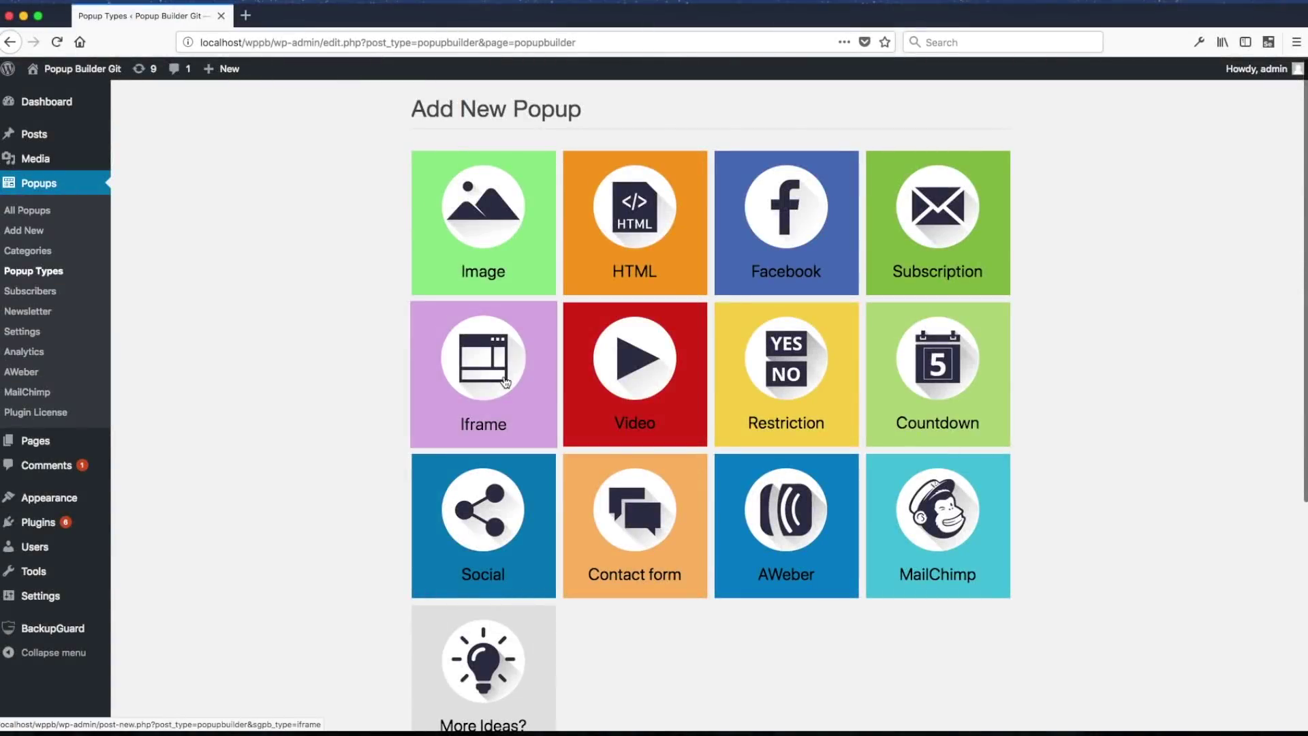
{"action": "left_click", "coordinate": [505, 381]}
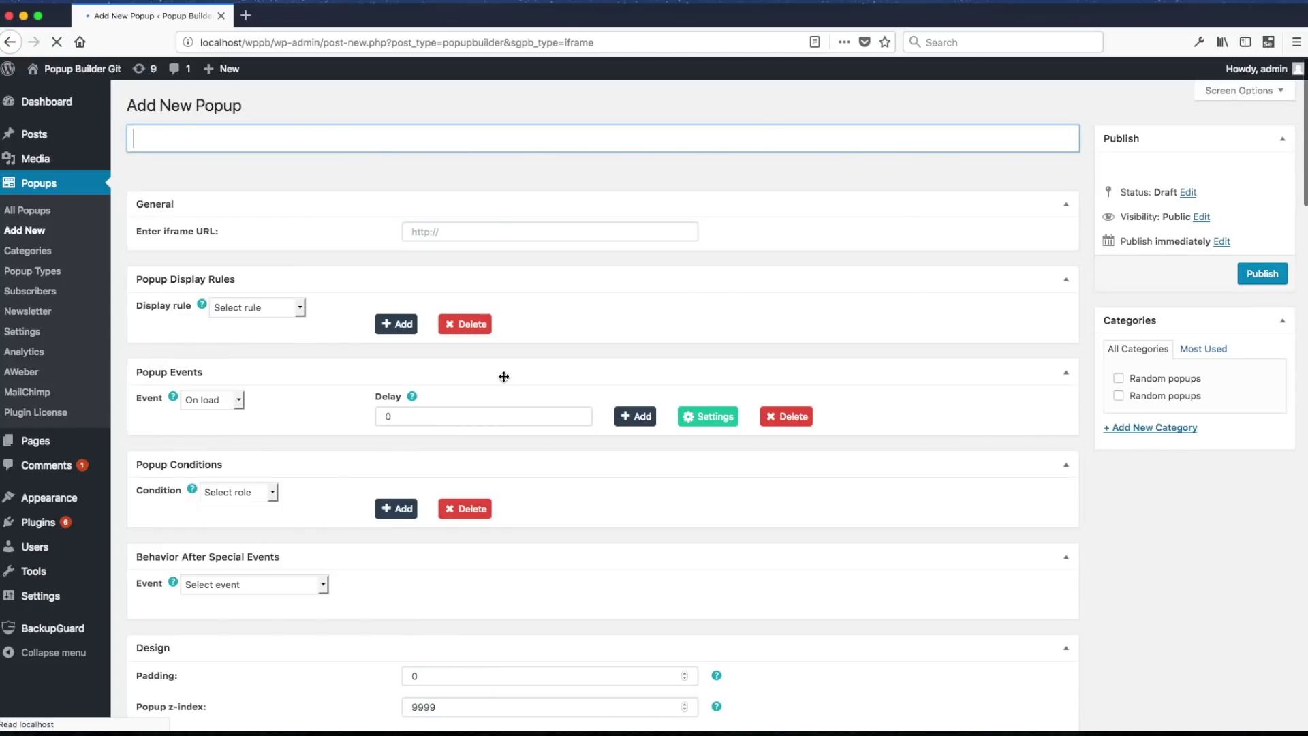
{"action": "left_click", "coordinate": [305, 130]}
{"action": "type", "text": "Ifra"}
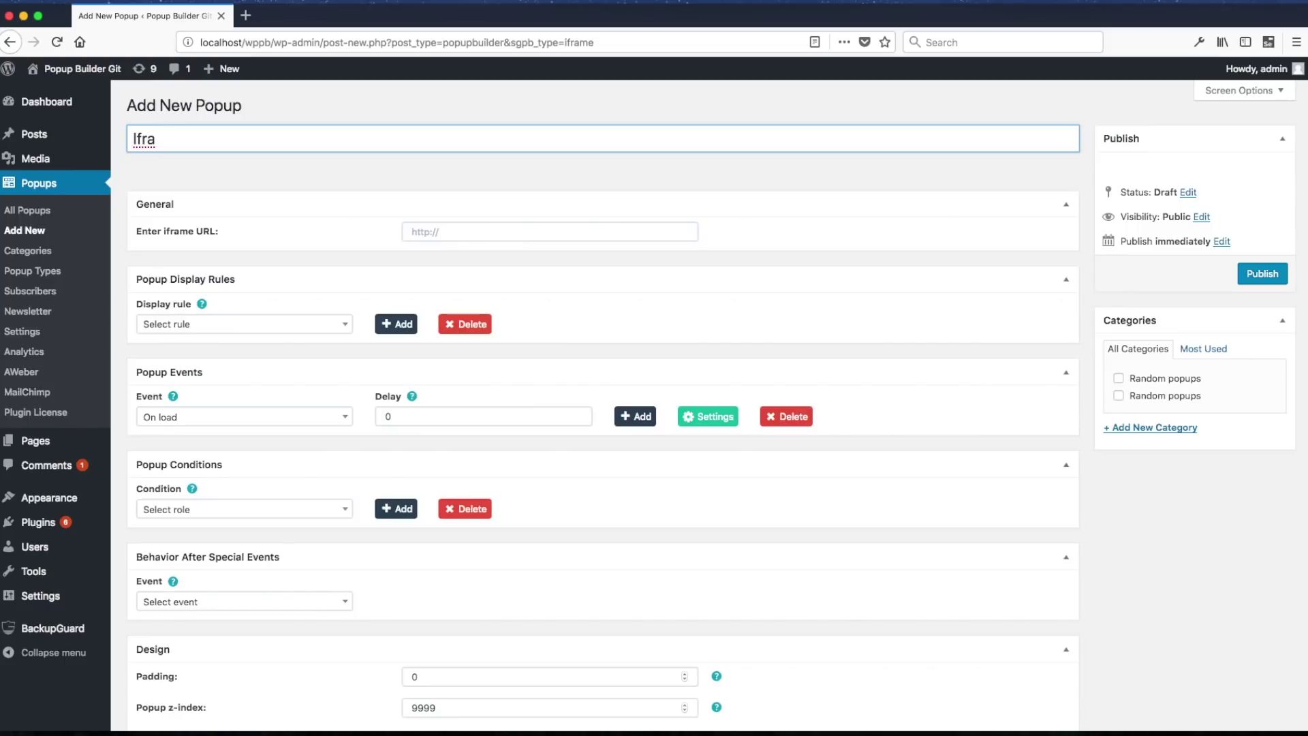
{"action": "type", "text": " eme Popup"}
{"action": "left_click", "coordinate": [523, 234]}
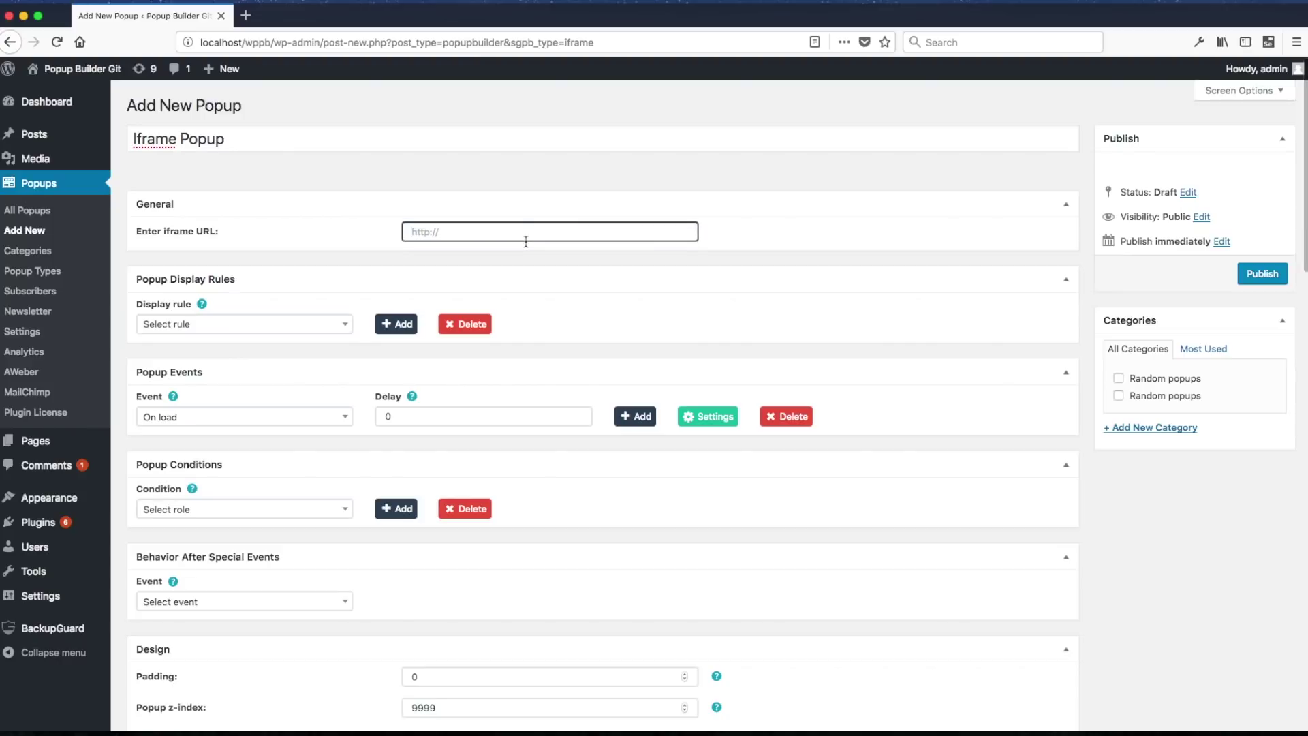
{"action": "type", "text": "https:"}
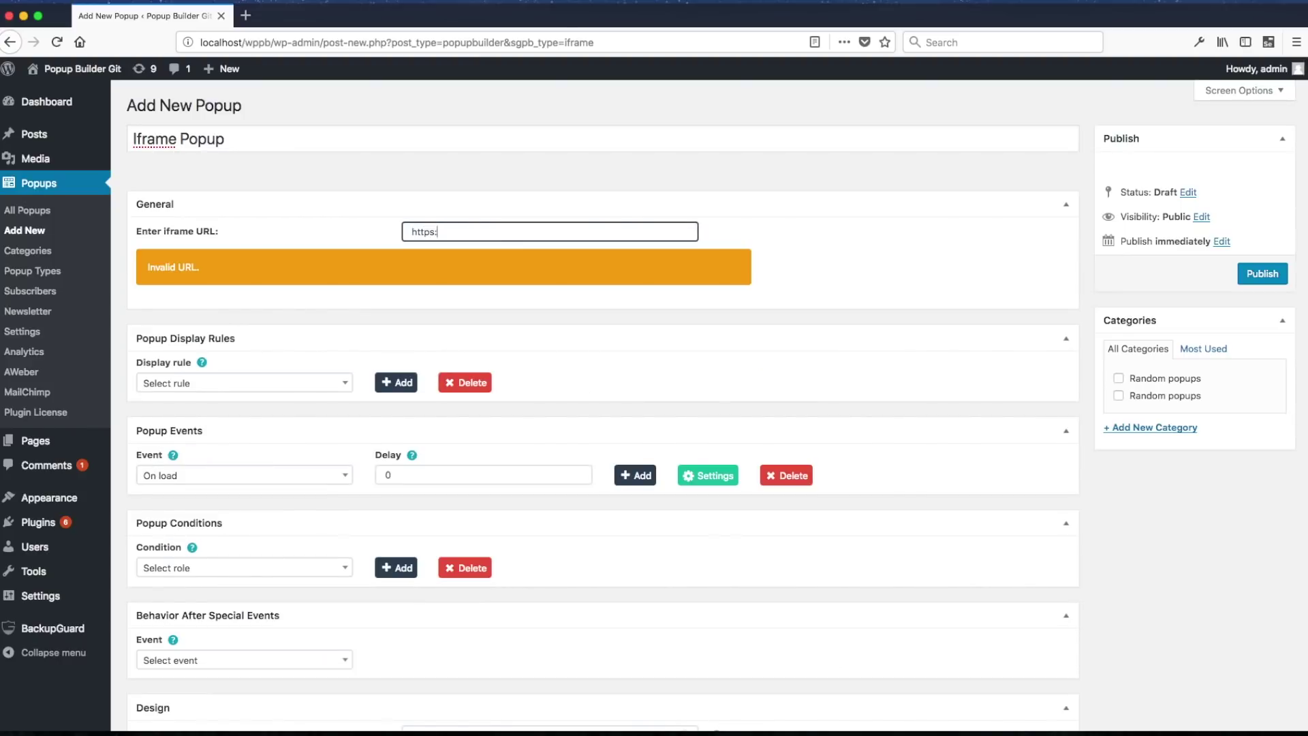
{"action": "type", "text": "//sygnoos.com"}
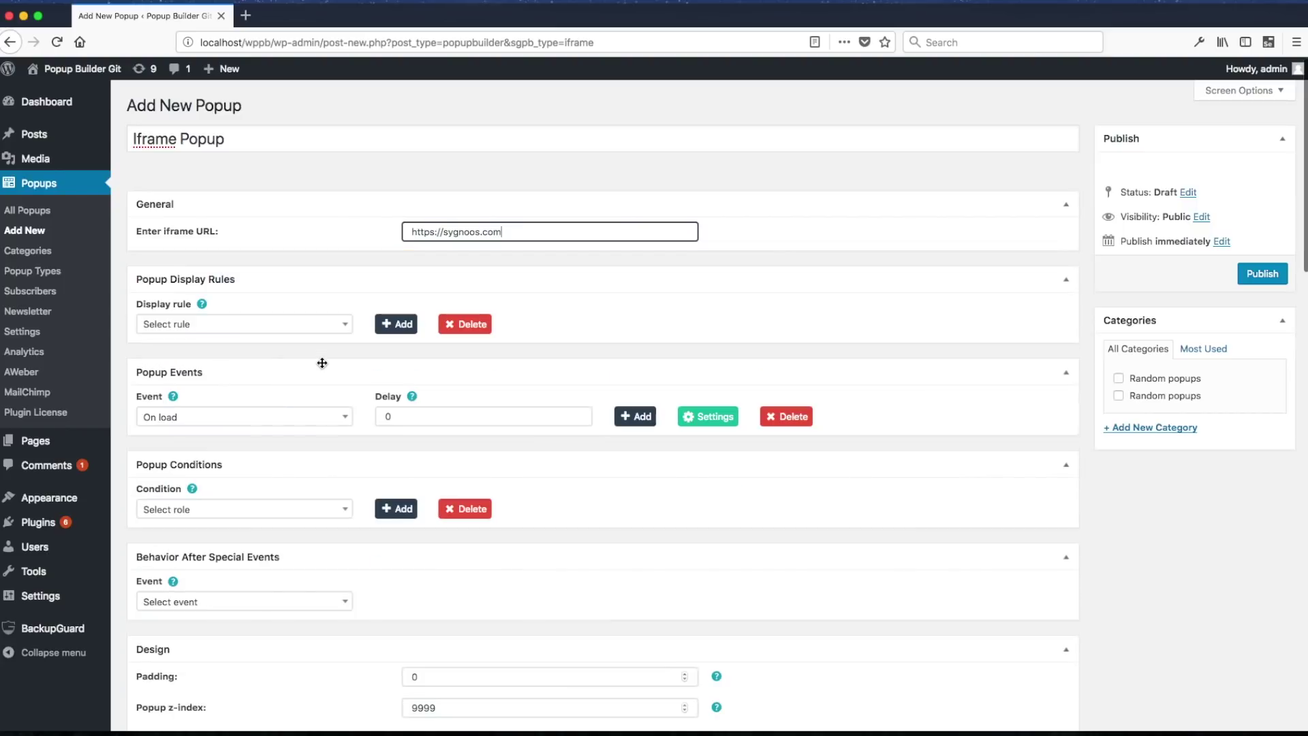
- Set the iframe popup's display rule to page type is Search Pages
{"action": "left_click", "coordinate": [319, 326]}
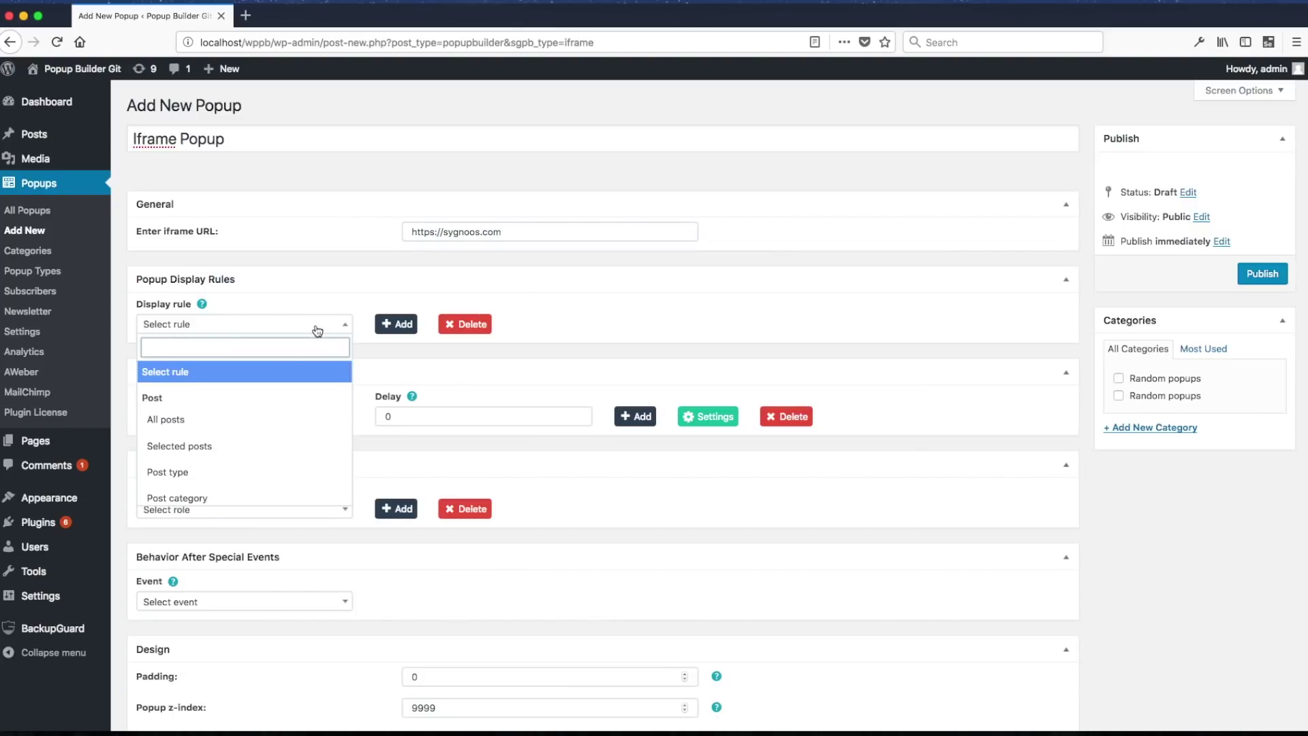
{"action": "scroll", "coordinate": [289, 453], "scroll_direction": "down", "scroll_amount": 5}
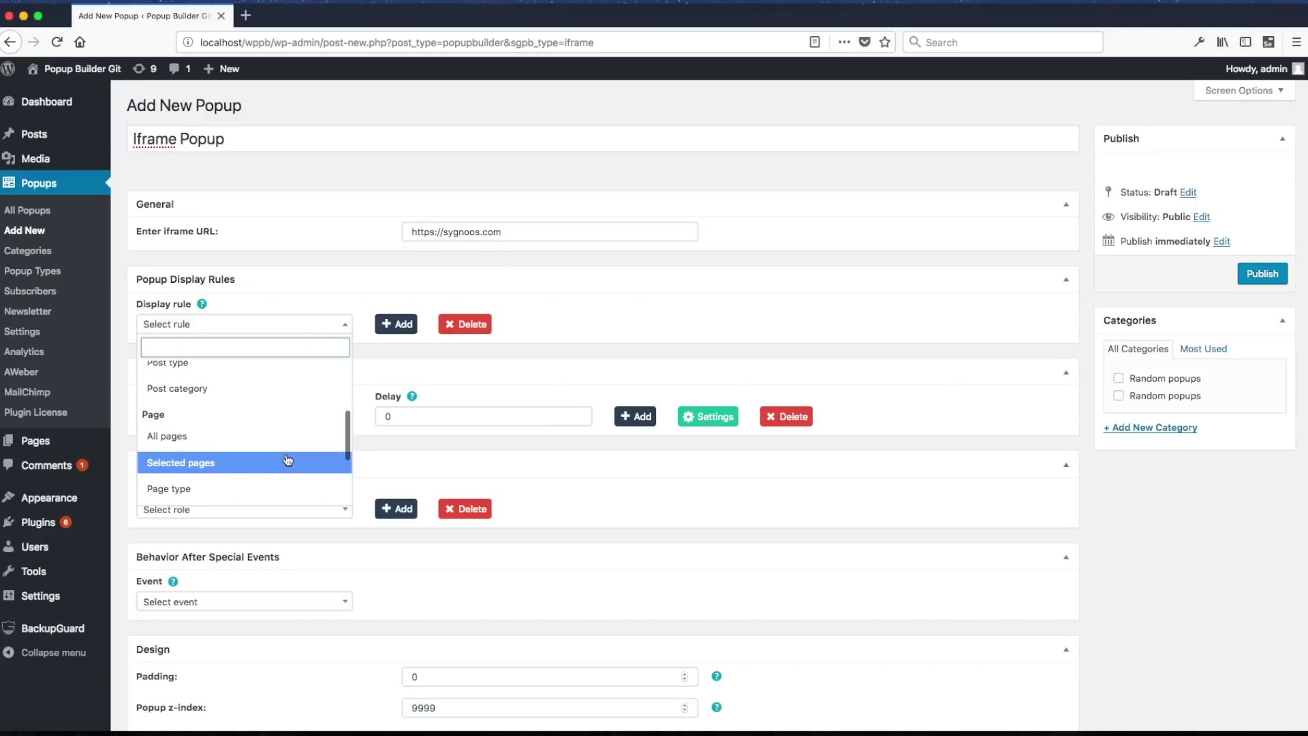
{"action": "scroll", "coordinate": [288, 460], "scroll_direction": "down", "scroll_amount": 1}
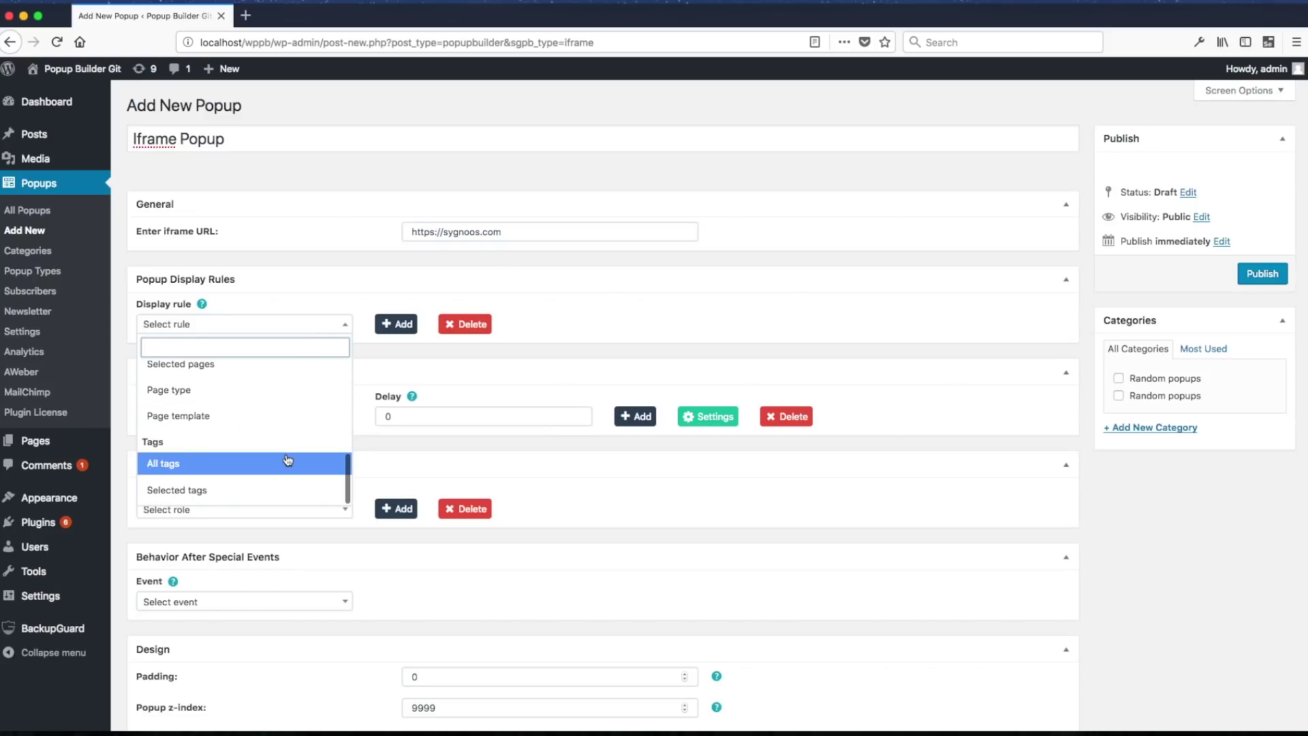
{"action": "left_click", "coordinate": [251, 395]}
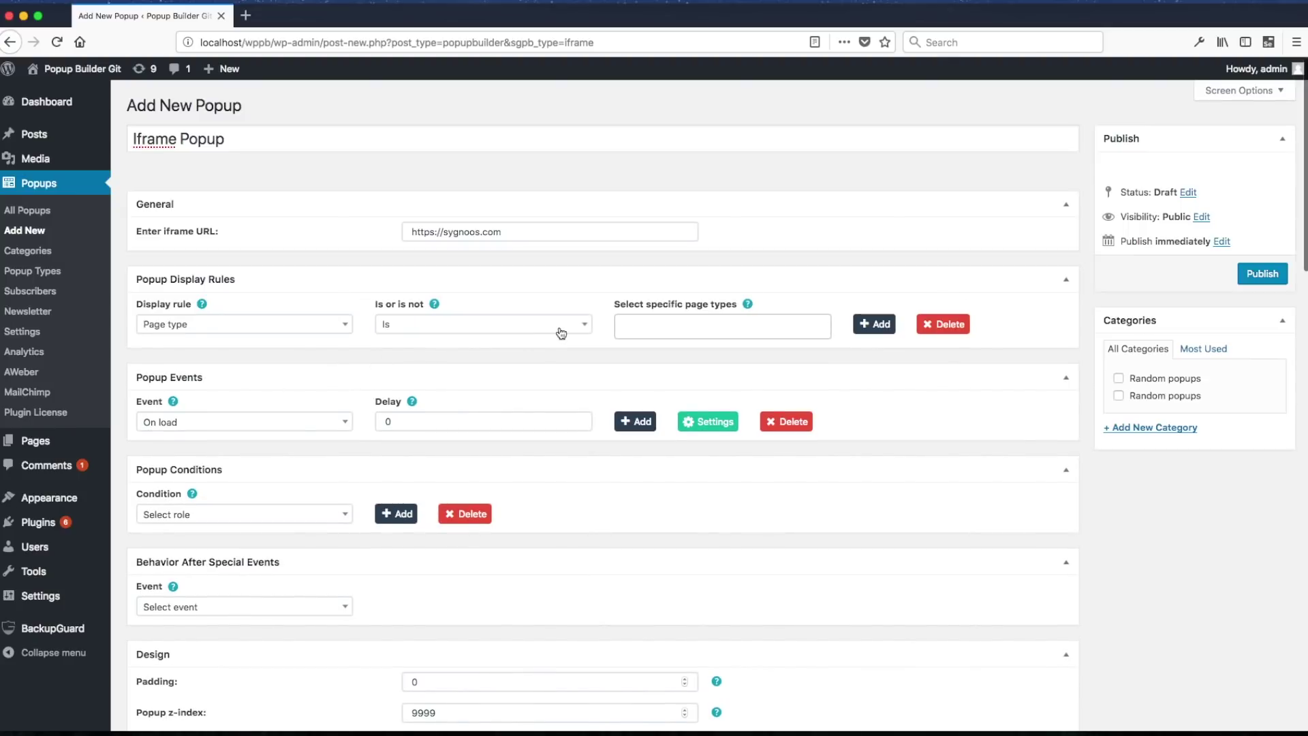
{"action": "left_click", "coordinate": [693, 324]}
{"action": "left_click", "coordinate": [660, 403]}
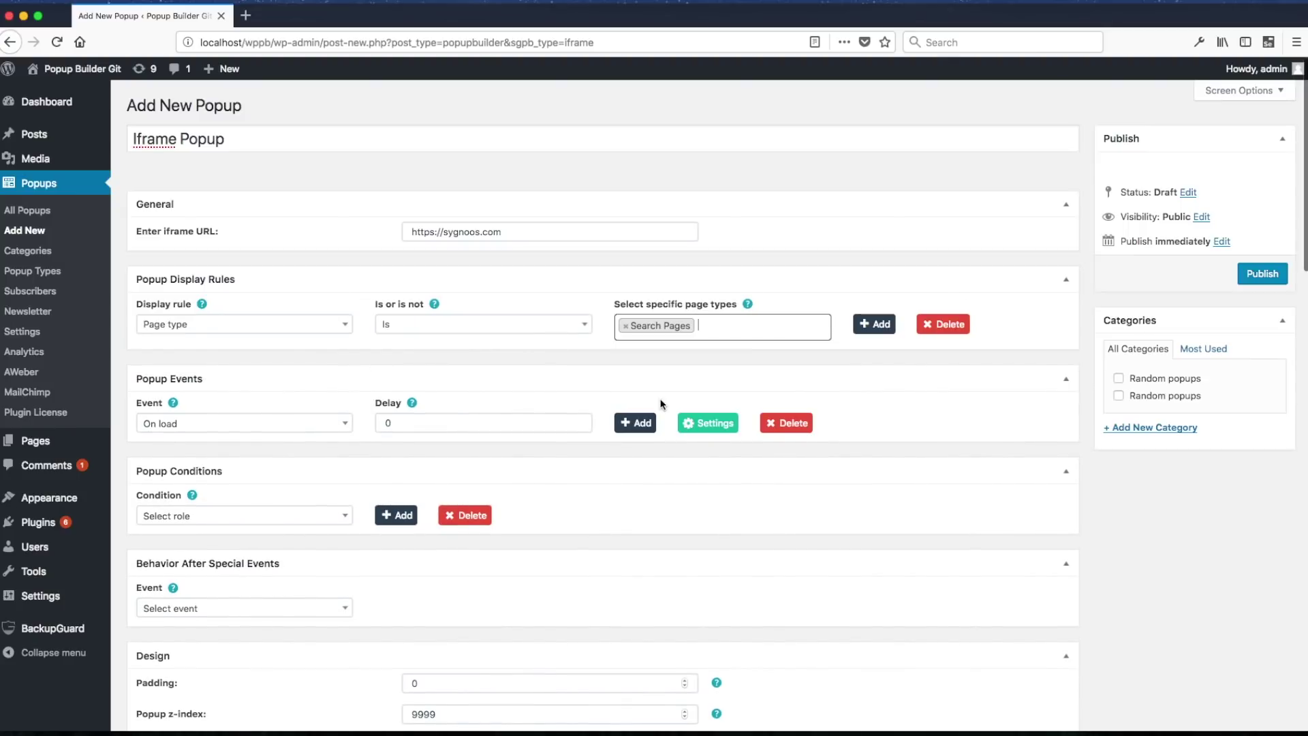
- Add a Countries popup condition limiting display to United Arab Emirates and United States
{"action": "scroll", "coordinate": [343, 429], "scroll_direction": "down", "scroll_amount": 2}
{"action": "left_click", "coordinate": [335, 439]}
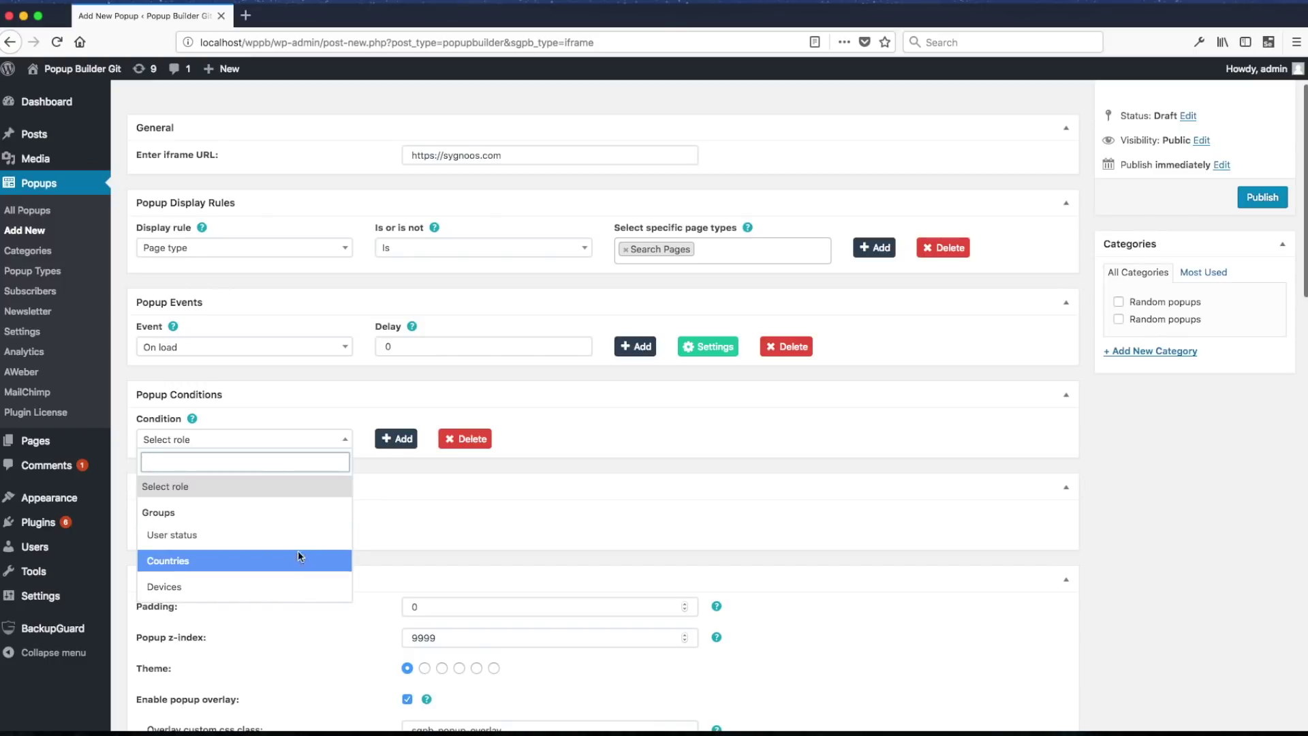
{"action": "left_click", "coordinate": [320, 560]}
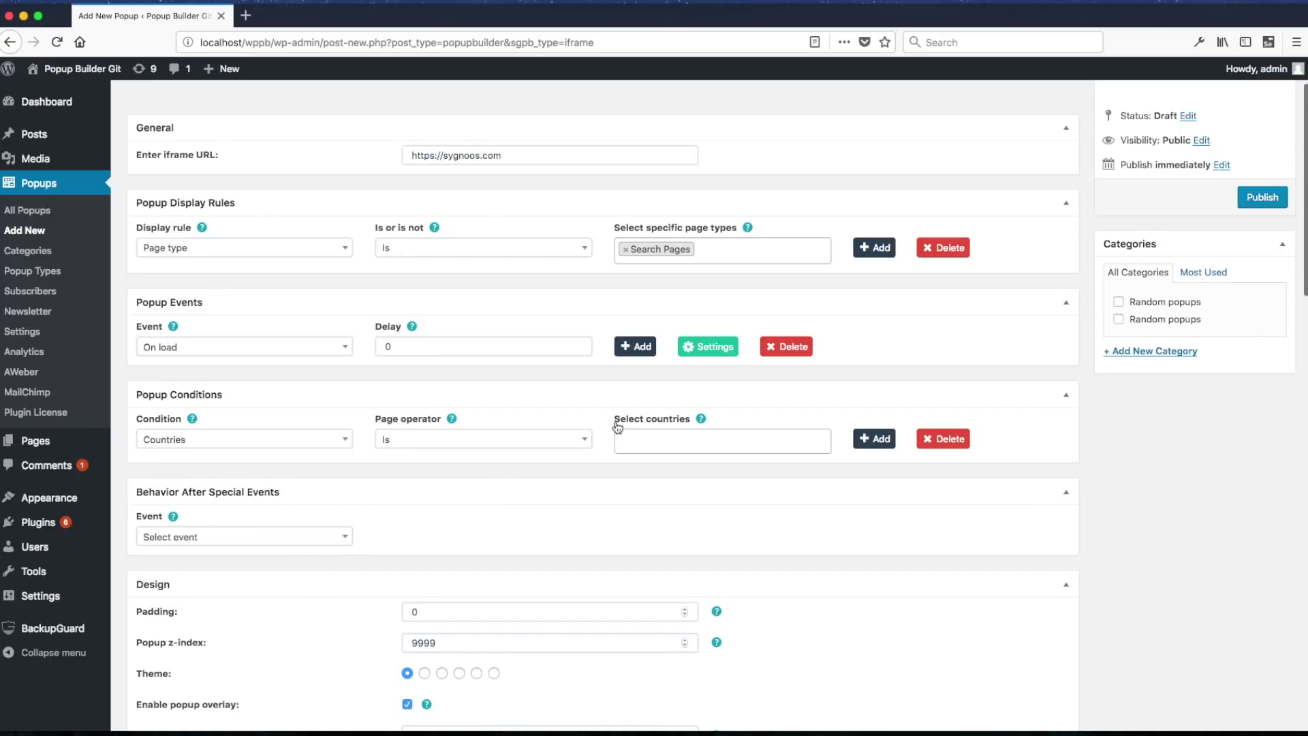
{"action": "left_click", "coordinate": [663, 439]}
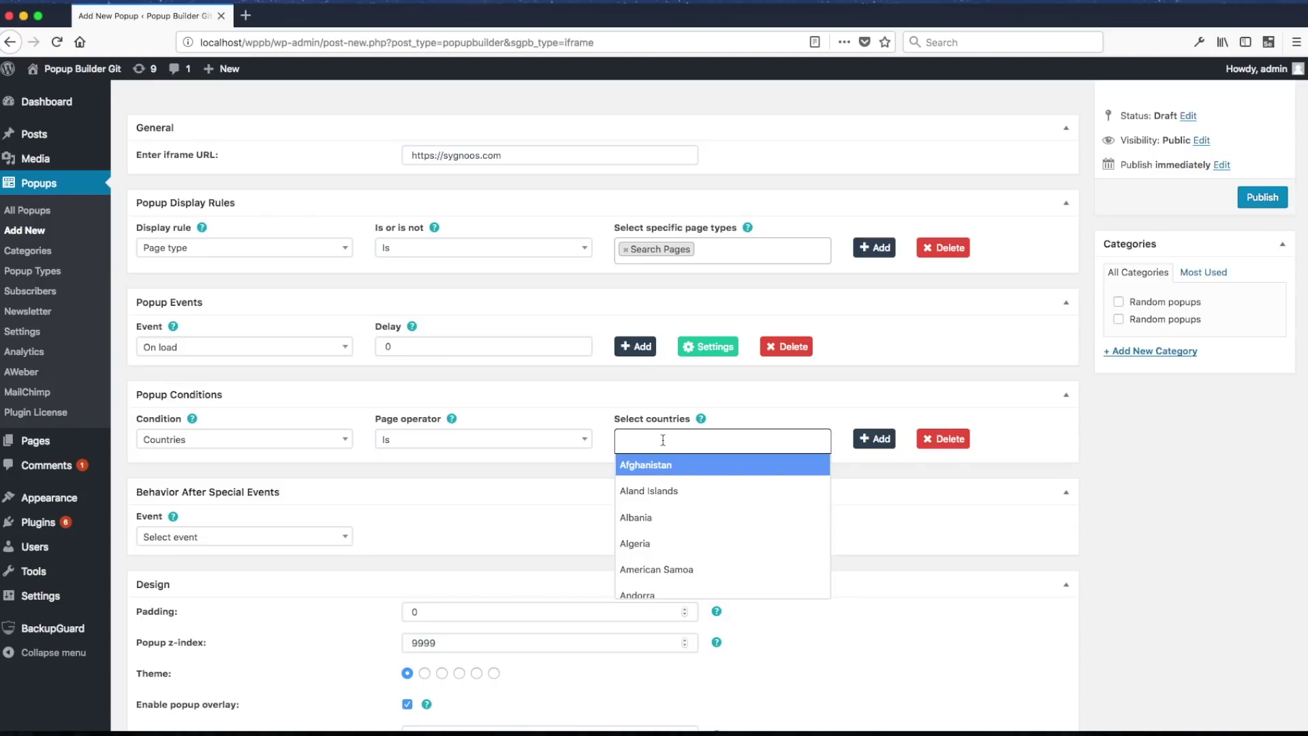
{"action": "type", "text": "unite"}
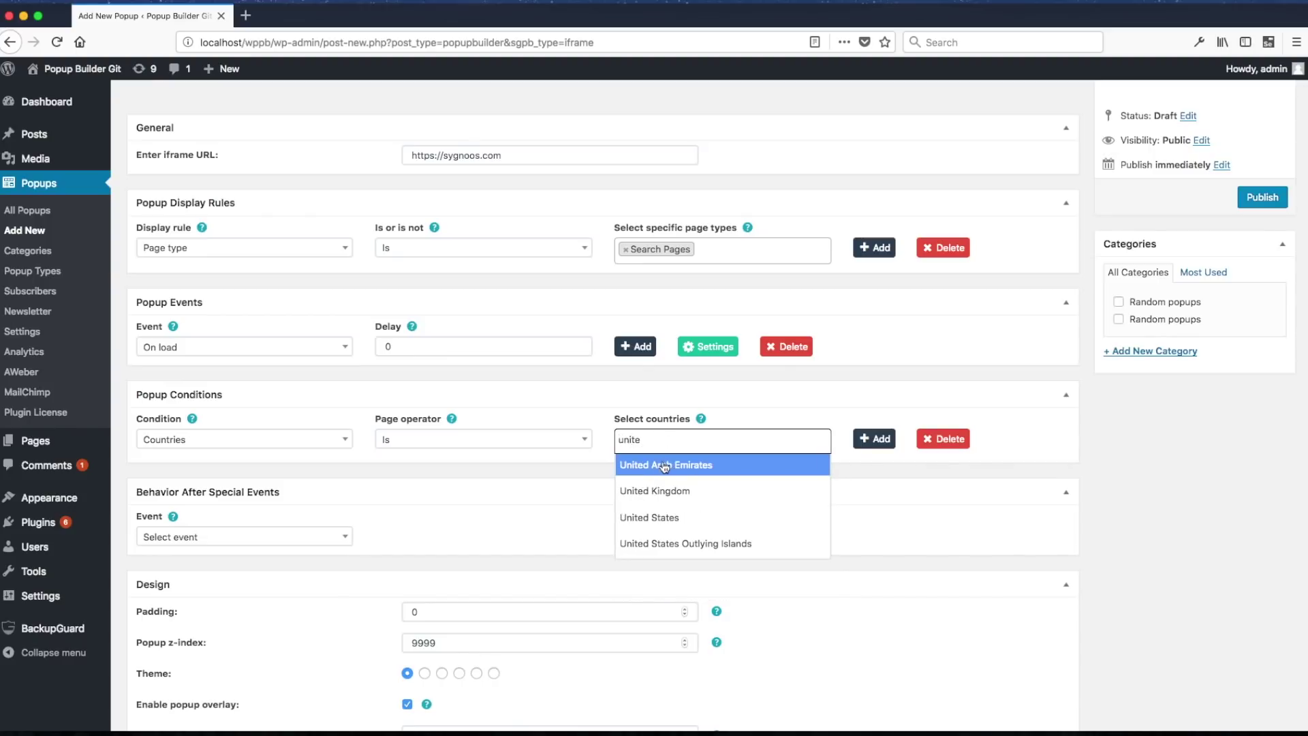
{"action": "left_click", "coordinate": [659, 468]}
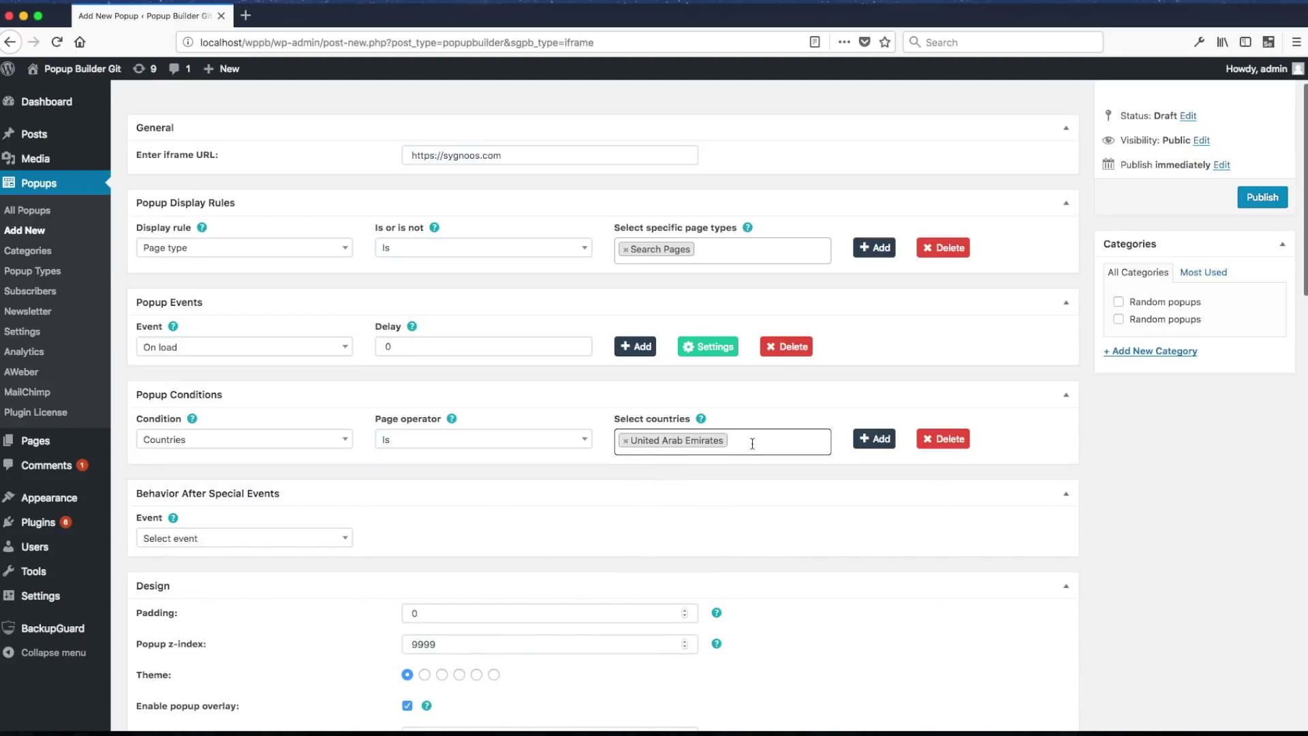
{"action": "type", "text": "uni"}
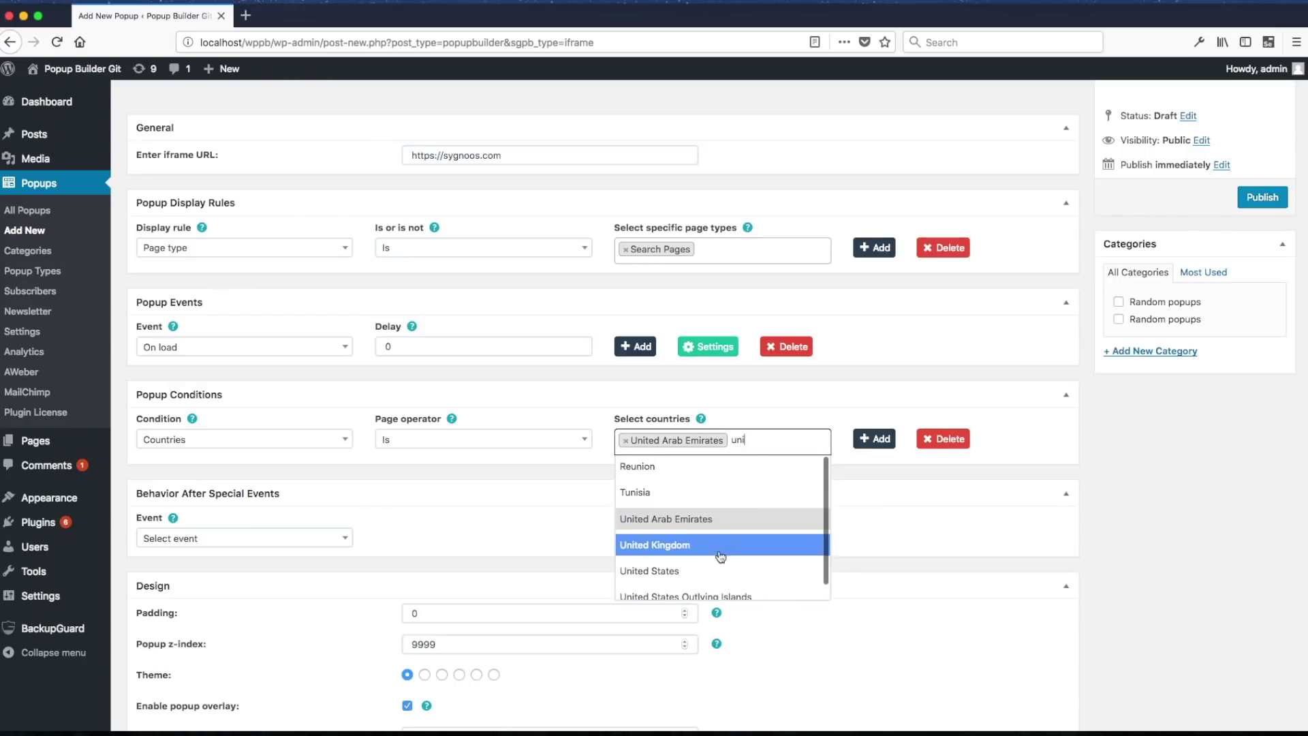
{"action": "left_click", "coordinate": [715, 571]}
- Publish the iframe popup and preview it on the site, looking through the embedded page
{"action": "scroll", "coordinate": [1004, 230], "scroll_direction": "up", "scroll_amount": 2}
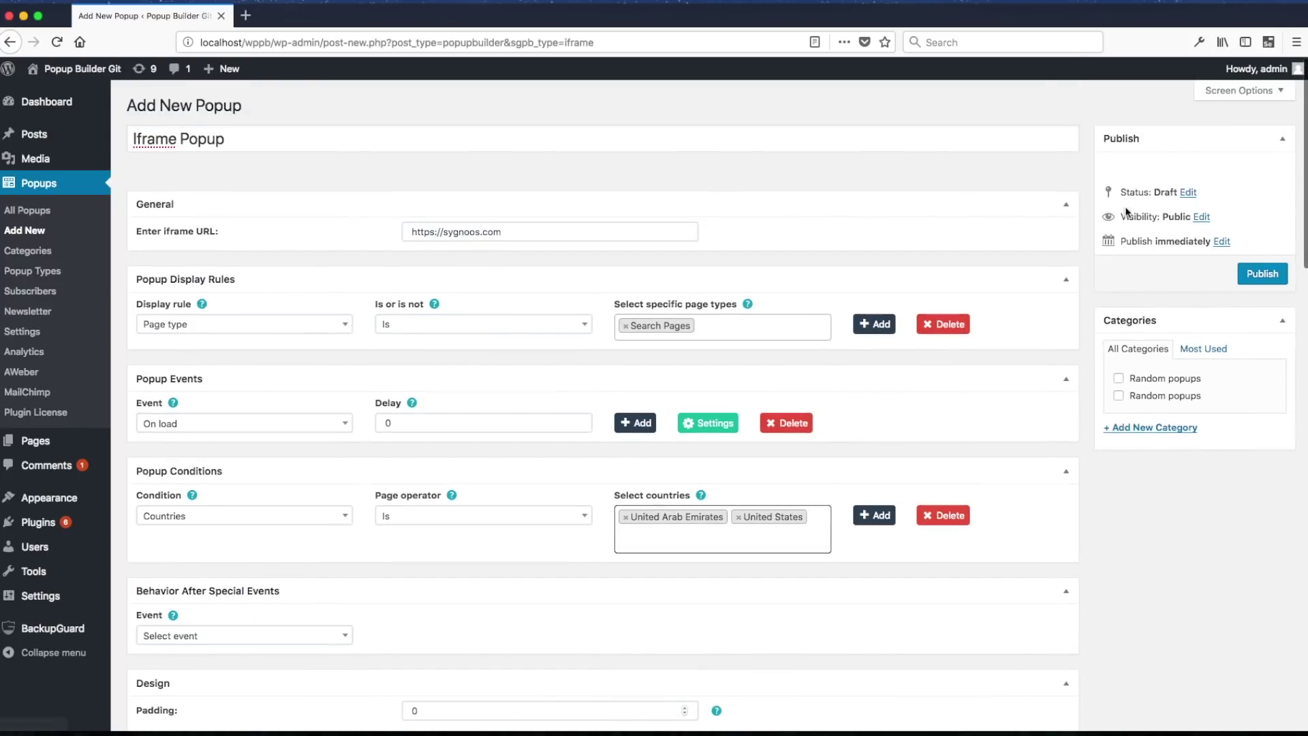
{"action": "left_click", "coordinate": [1254, 272]}
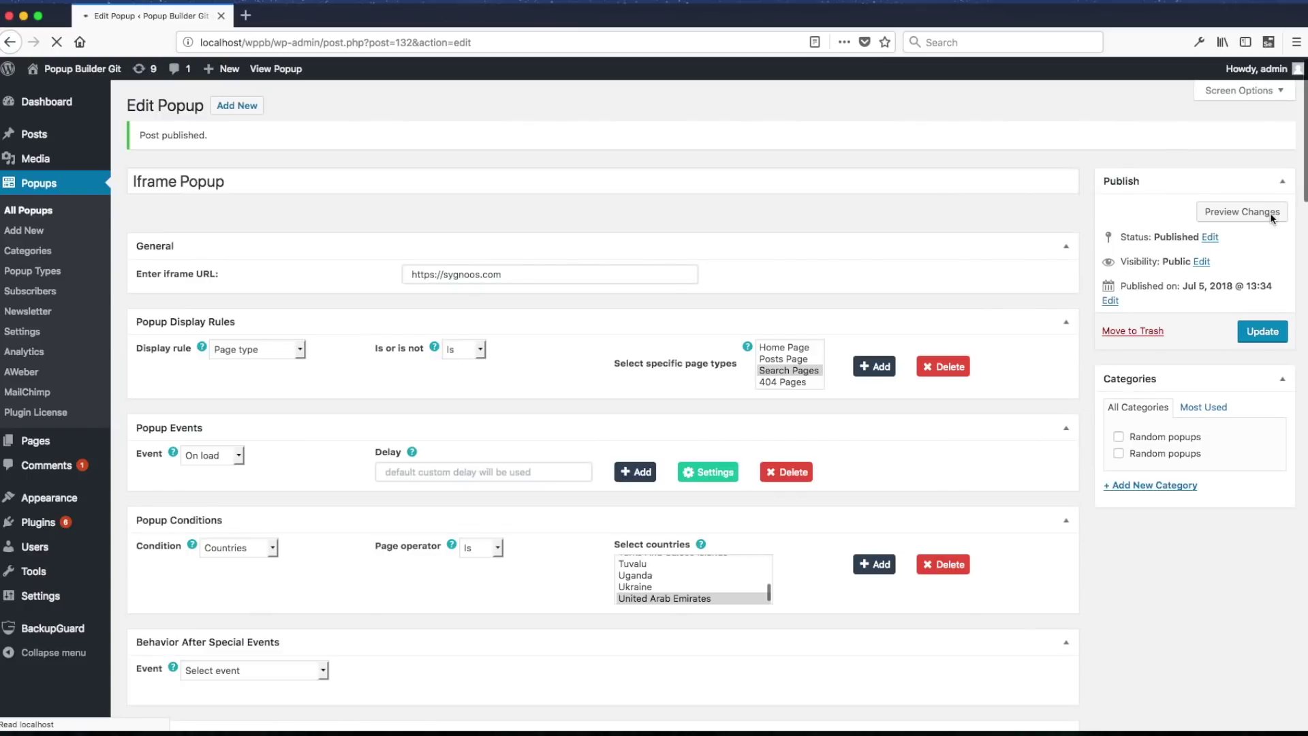
{"action": "left_click", "coordinate": [1271, 212]}
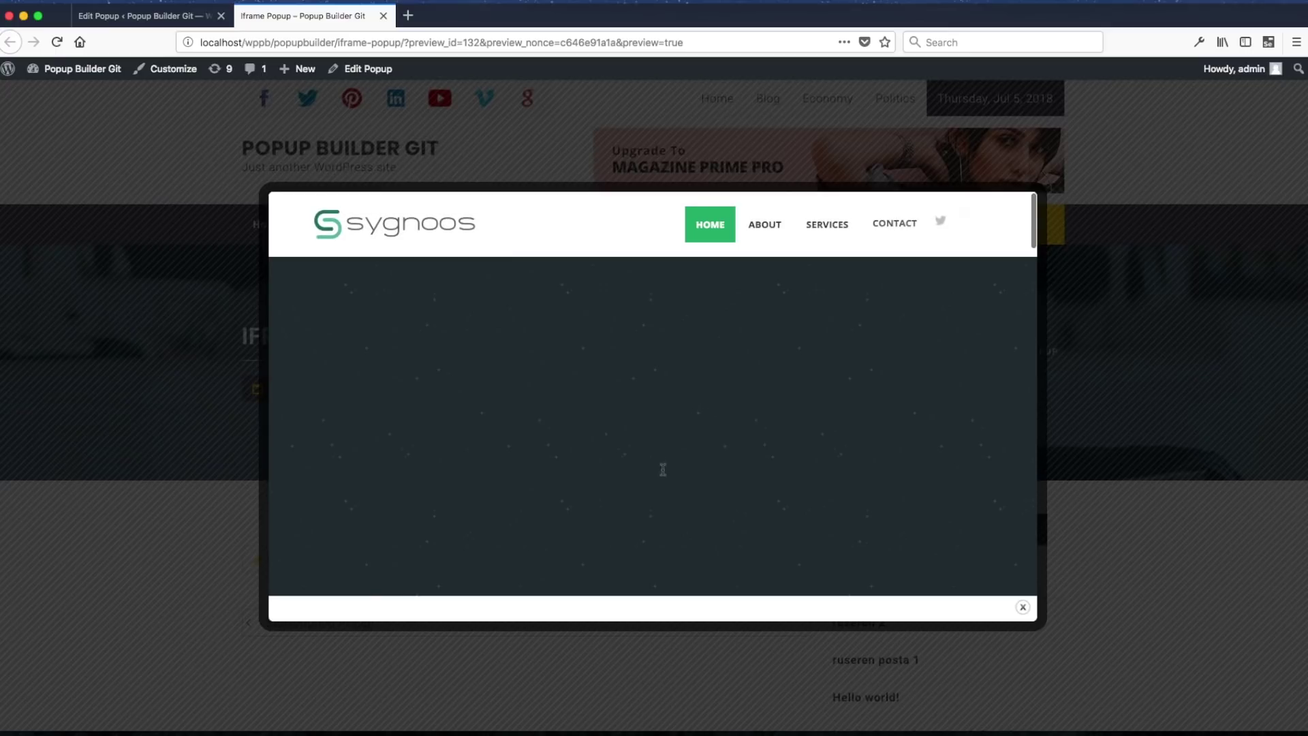
{"action": "scroll", "coordinate": [724, 474], "scroll_direction": "down", "scroll_amount": 1}
{"action": "scroll", "coordinate": [724, 474], "scroll_direction": "down", "scroll_amount": 3}
{"action": "scroll", "coordinate": [724, 475], "scroll_direction": "up", "scroll_amount": 4}
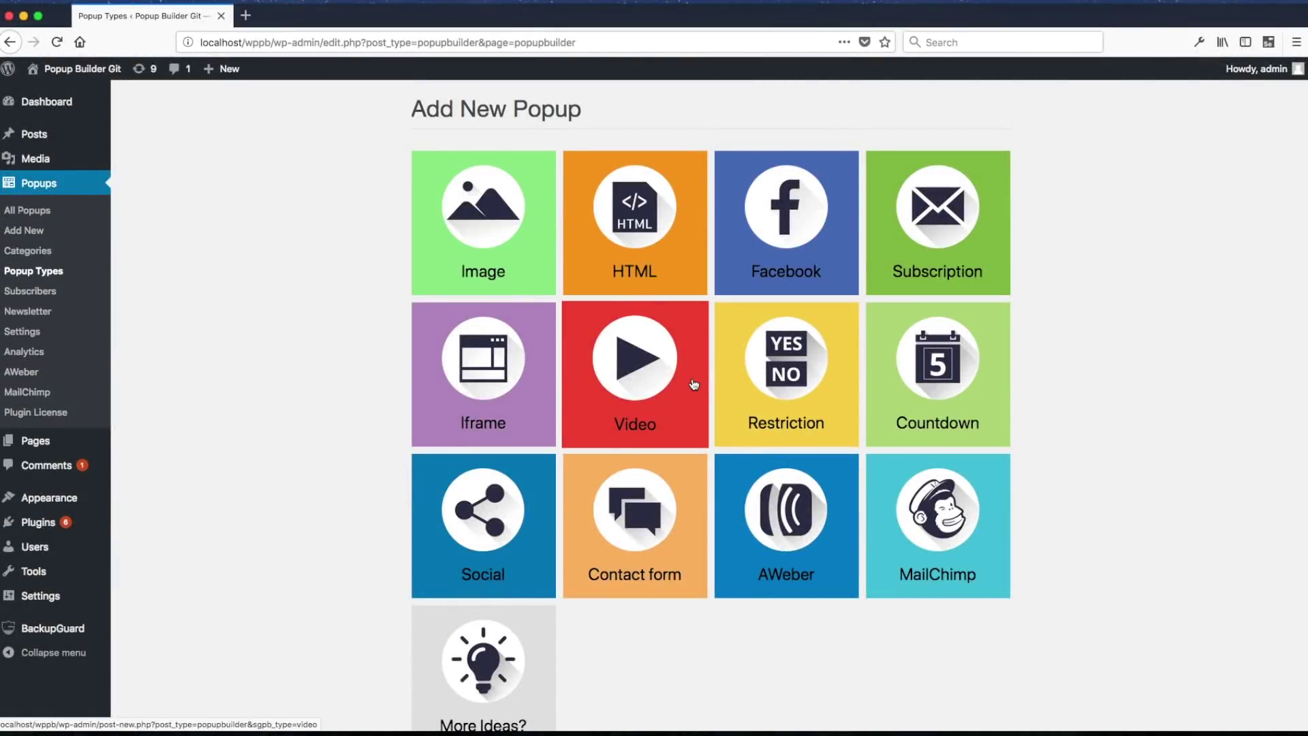
{"action": "left_click", "coordinate": [694, 384]}
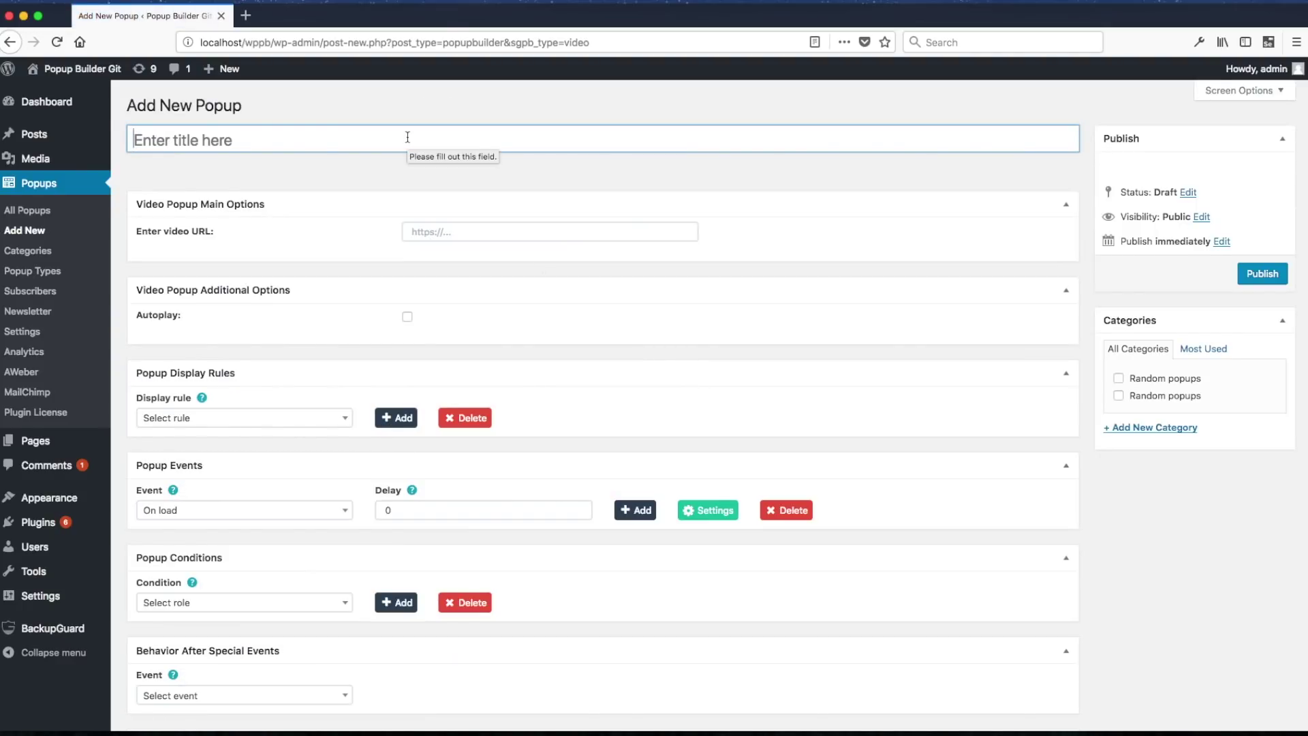
{"action": "type", "text": "Video Popup"}
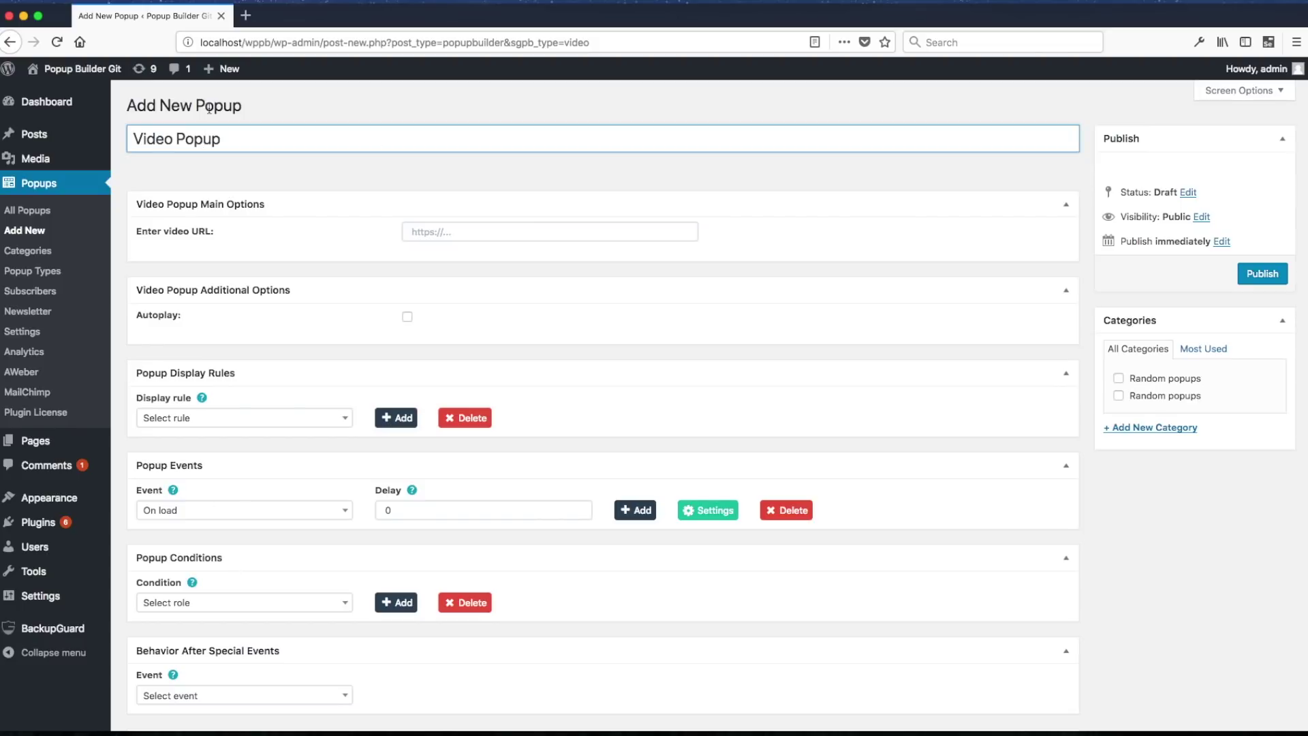
{"action": "left_click", "coordinate": [457, 231]}
{"action": "type", "text": "https://www.youtube.com/watch?v=3ZwRKPhHMzY"}
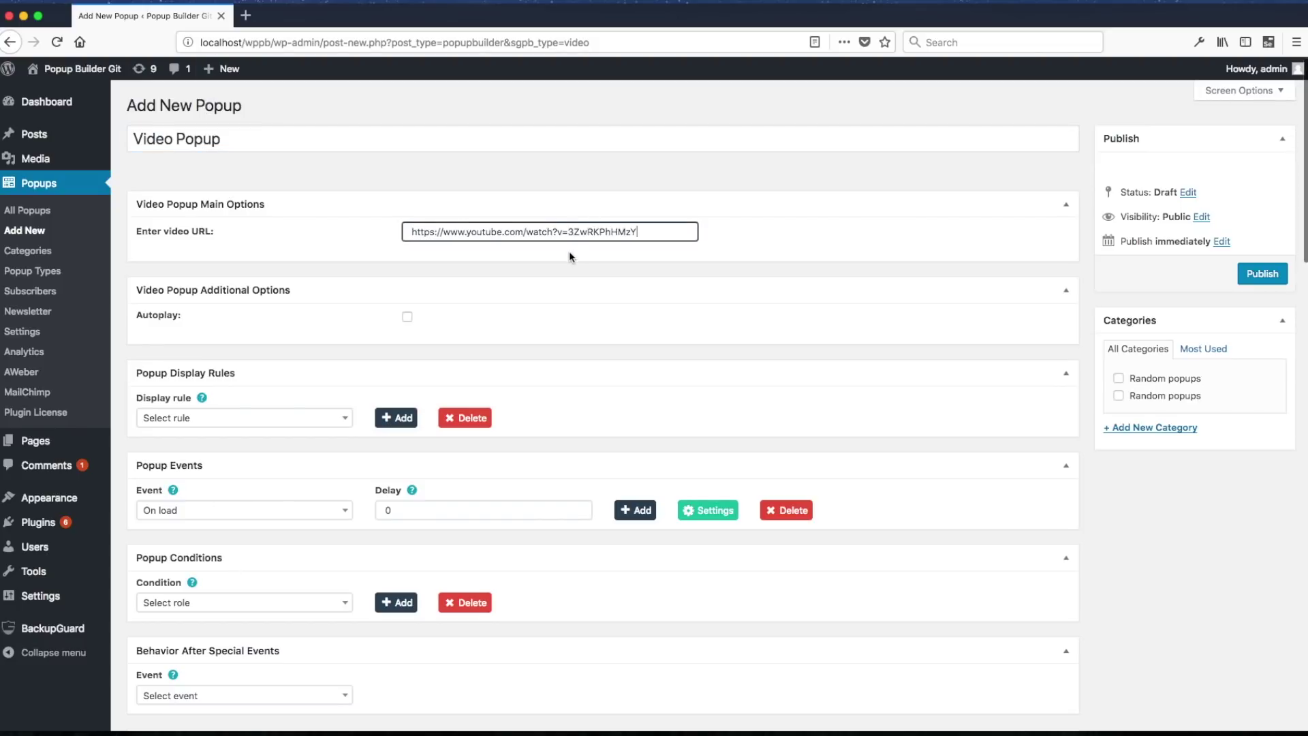
{"action": "left_click", "coordinate": [407, 317]}
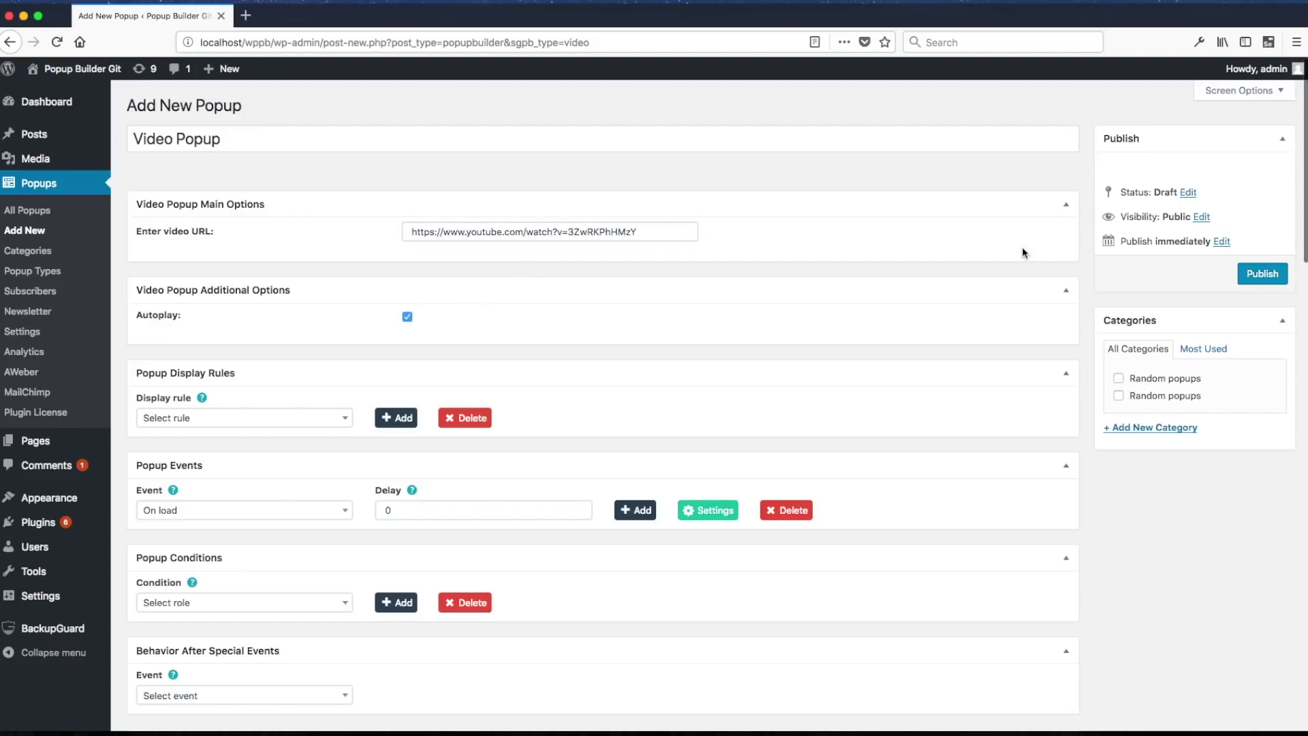
- Publish the video popup, open its preview on the site and pause the playing video
{"action": "left_click", "coordinate": [1245, 269]}
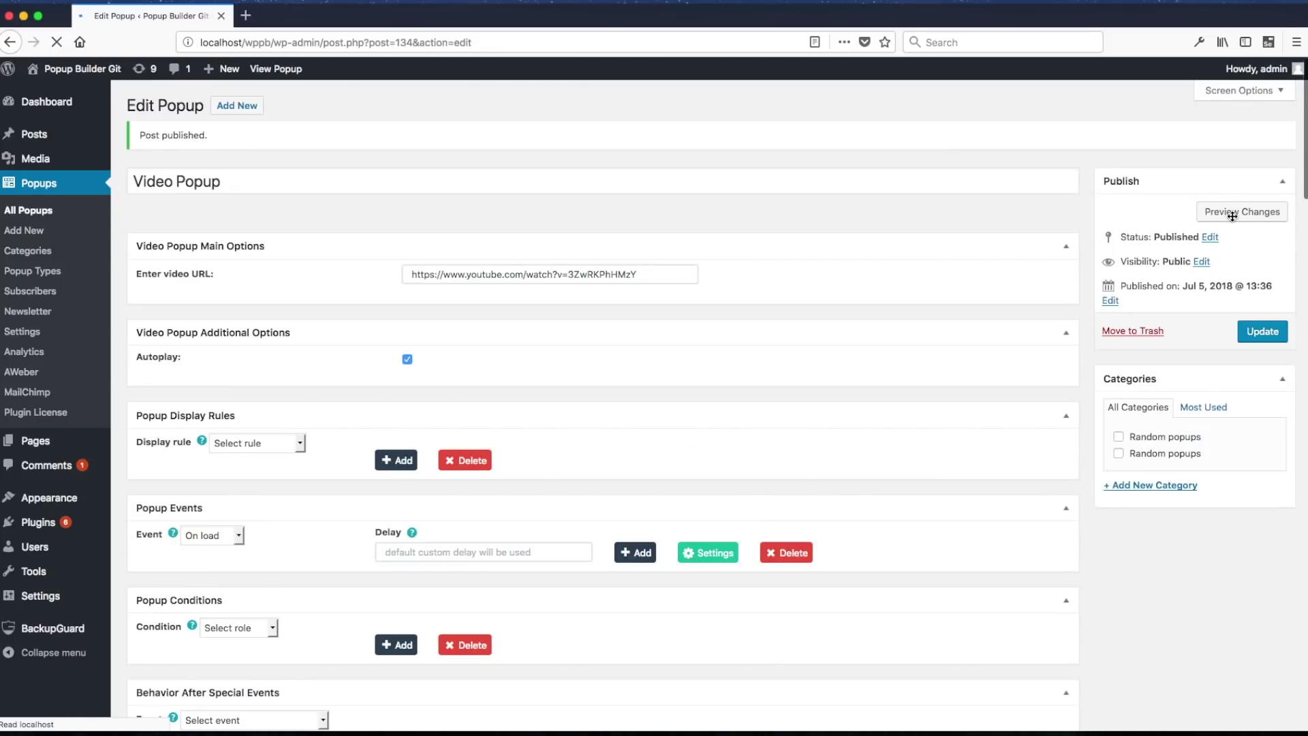
{"action": "left_click", "coordinate": [1232, 214]}
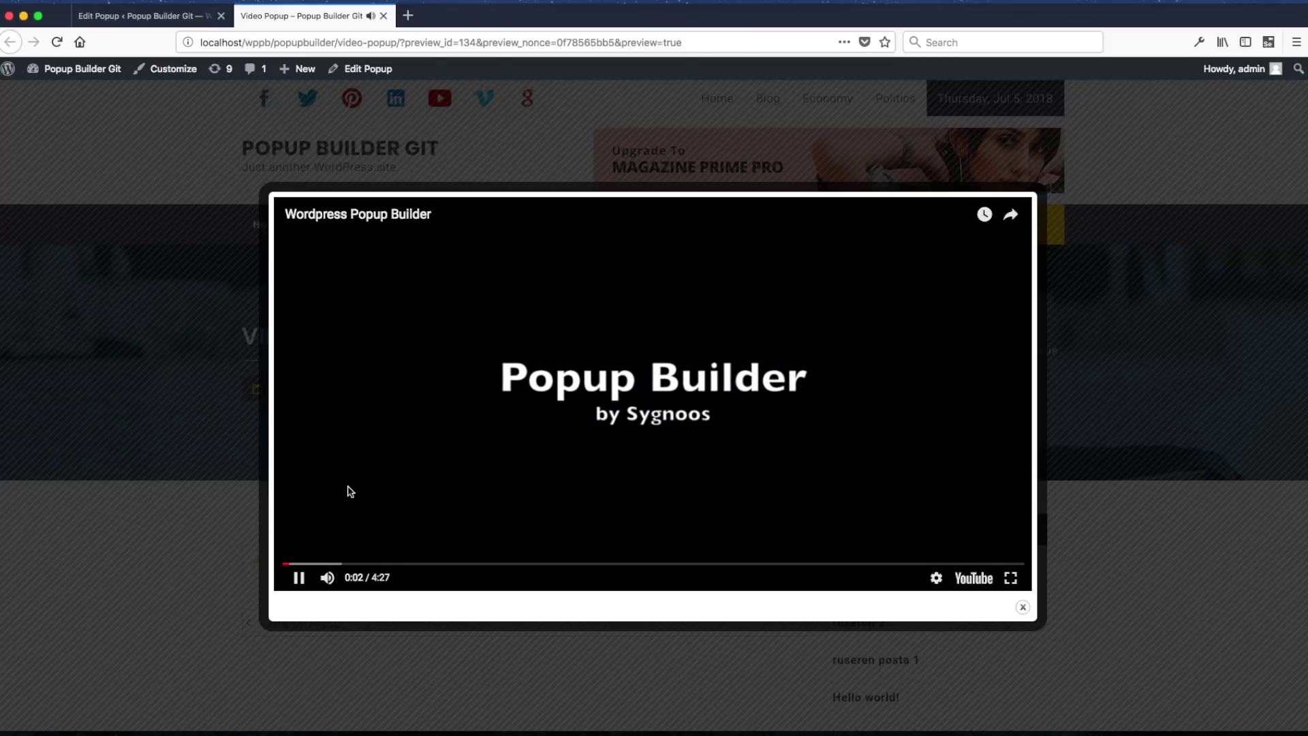
{"action": "left_click", "coordinate": [299, 579]}
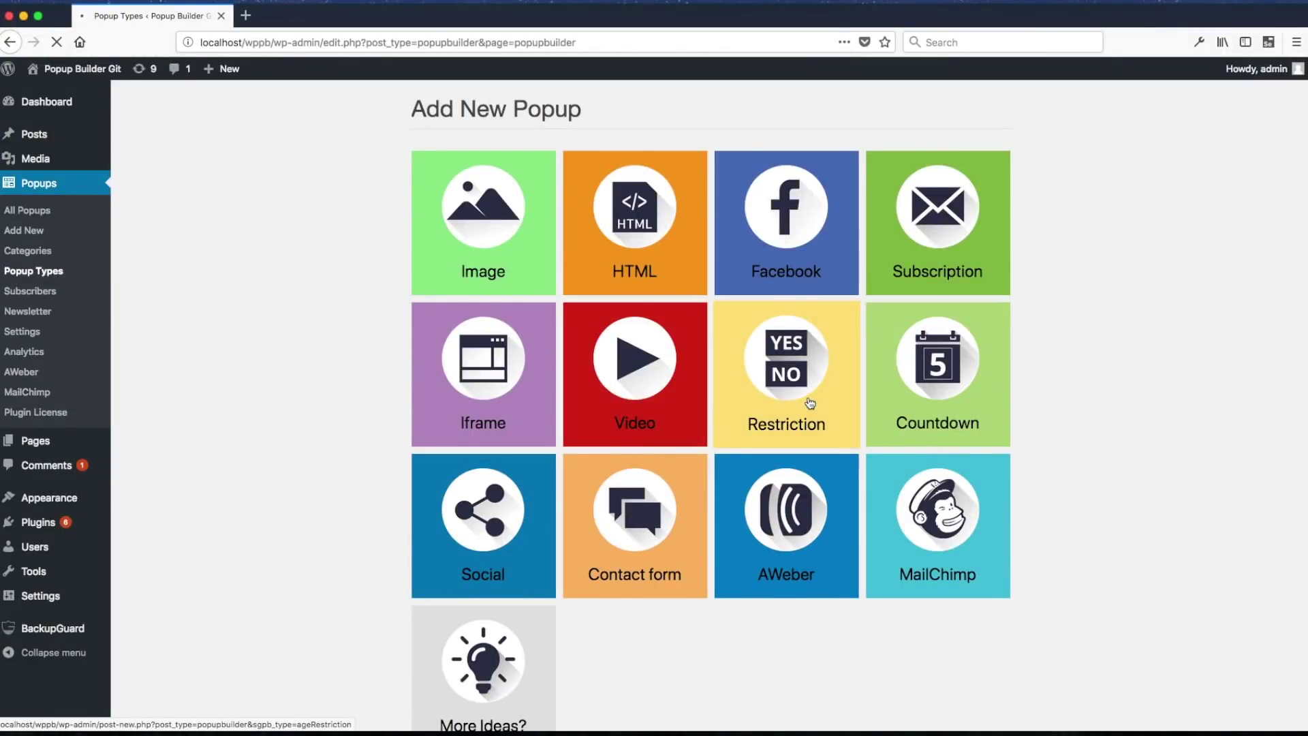
- Start a new Restriction popup and title it "Restriction POpup"
{"action": "left_click", "coordinate": [811, 402]}
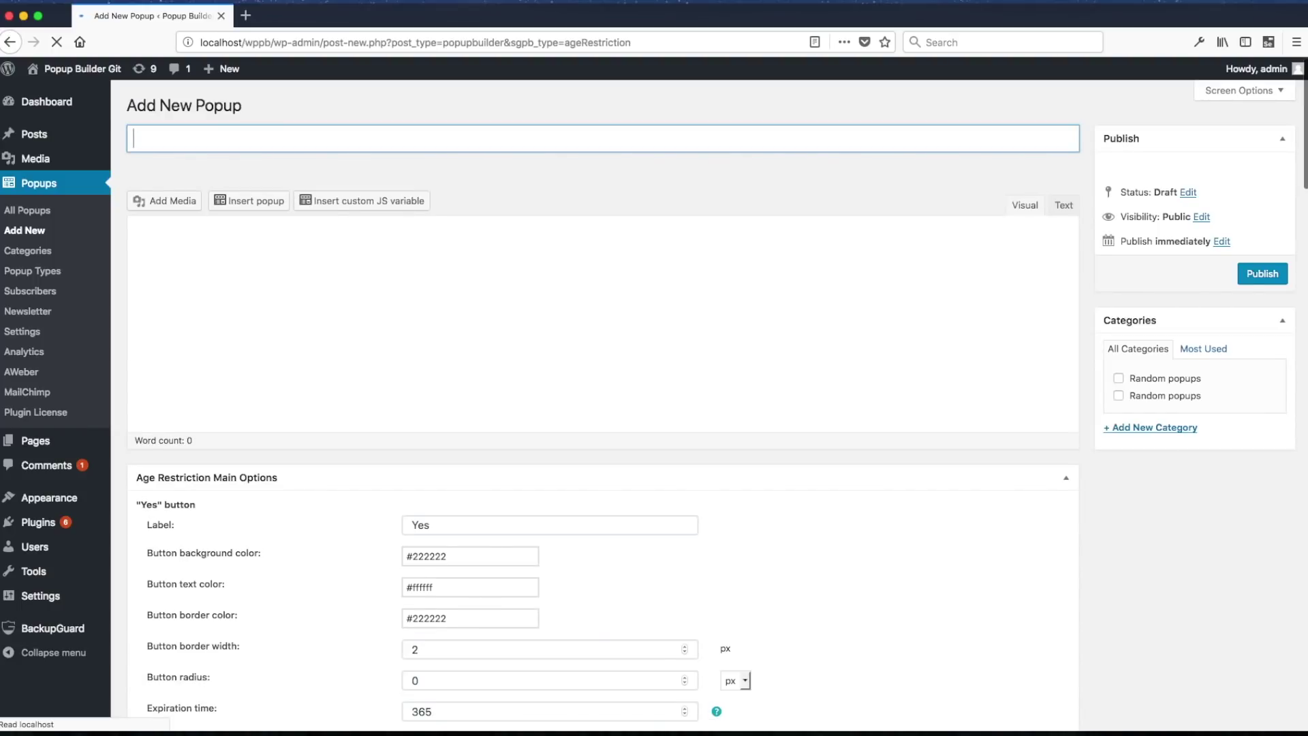
{"action": "type", "text": "Restriction PO"}
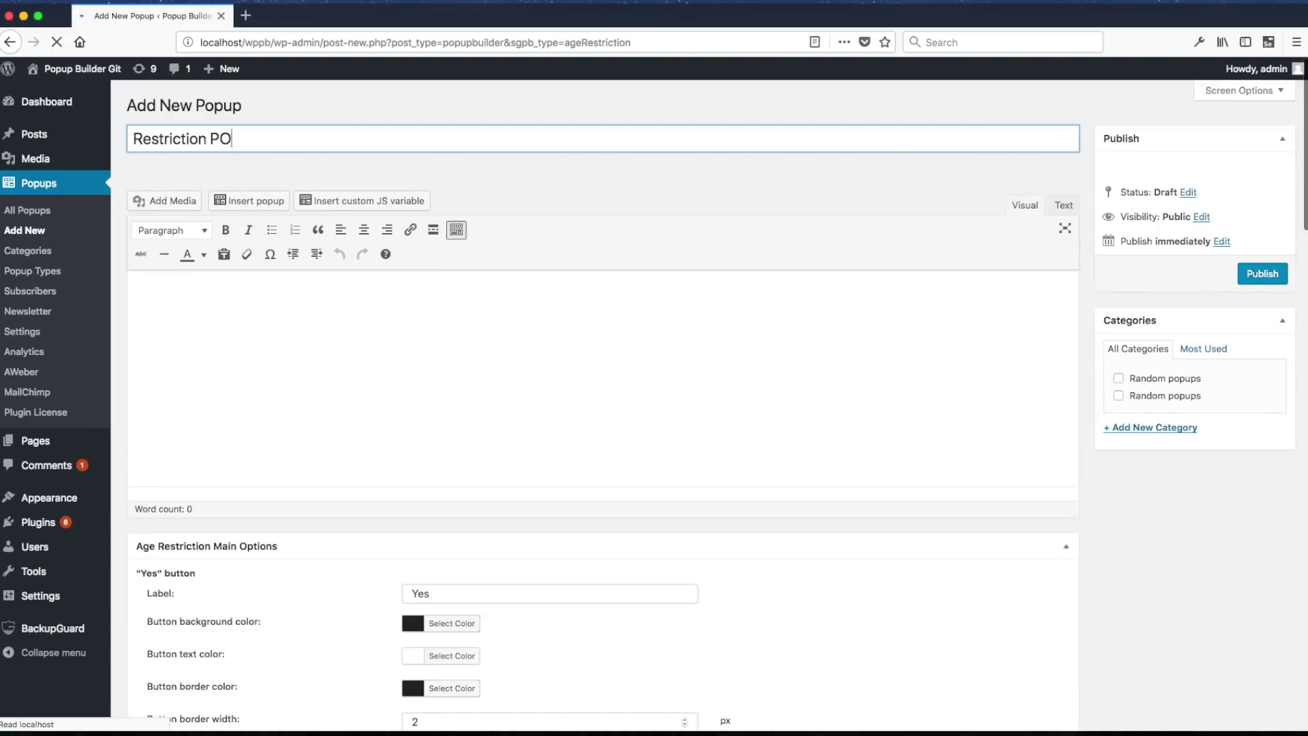
{"action": "type", "text": "pup"}
- Write "Please accept our terms." as the restriction popup's content, correcting the misspelled first word with the spelling suggestion
{"action": "left_click", "coordinate": [398, 317]}
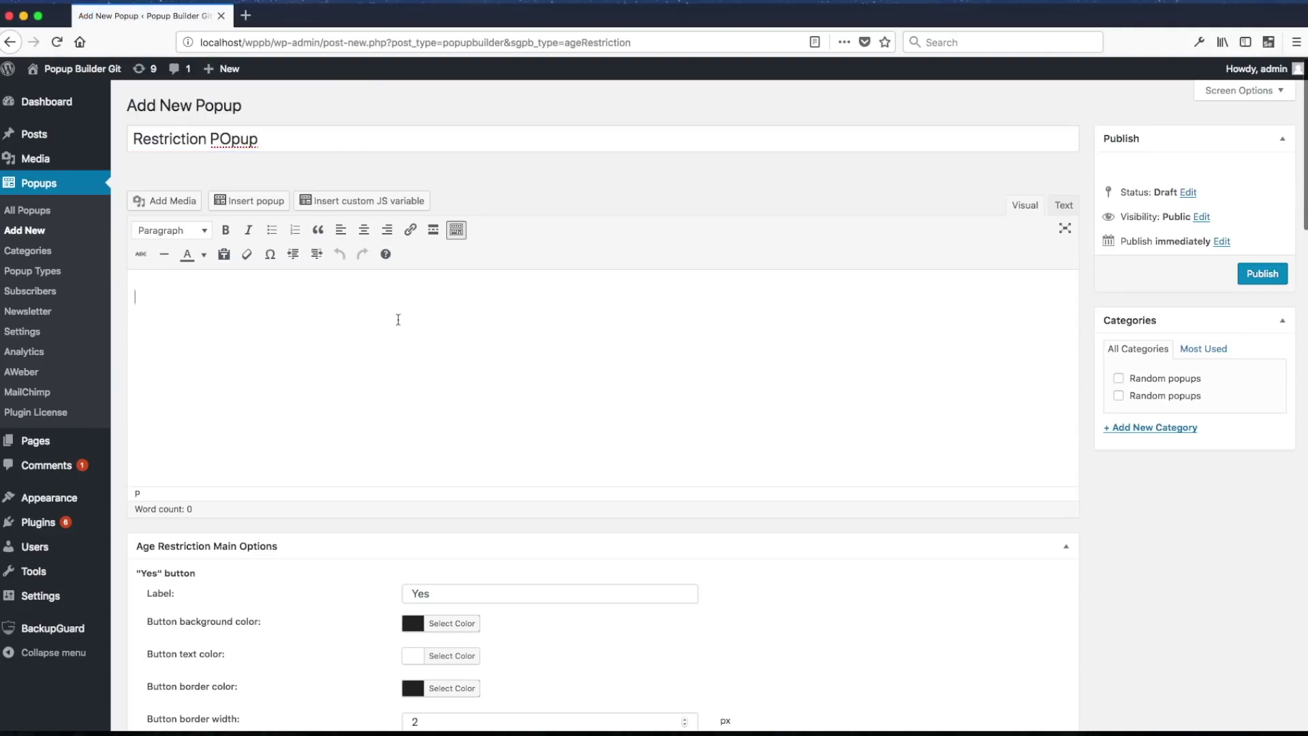
{"action": "type", "text": "PLease ac"}
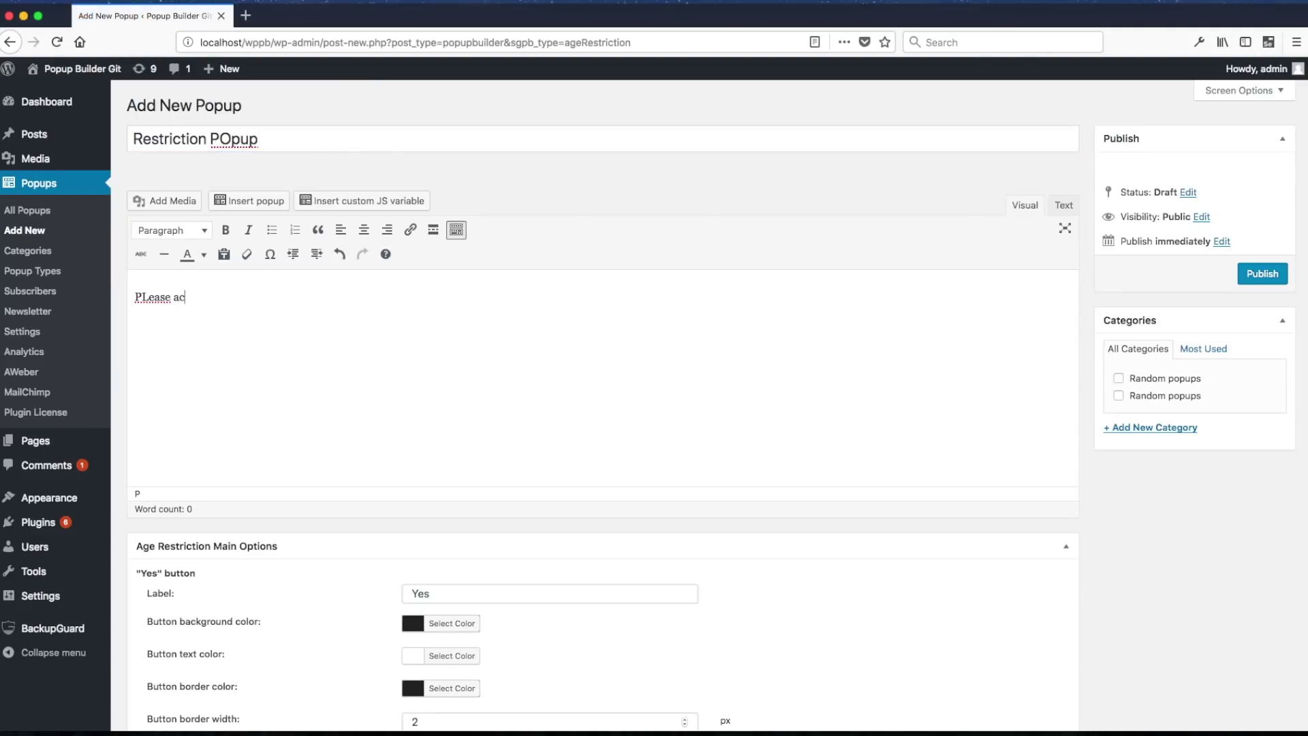
{"action": "right_click", "coordinate": [172, 311]}
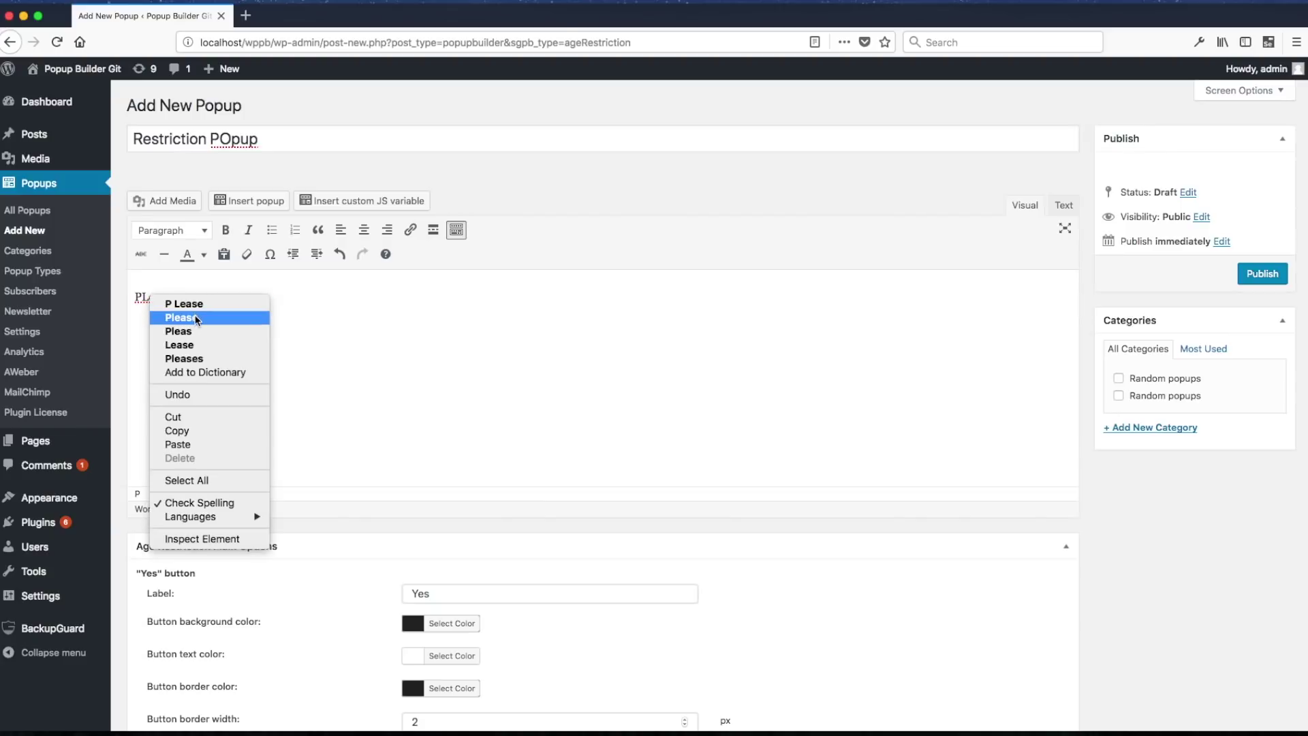
{"action": "left_click", "coordinate": [180, 318]}
{"action": "type", "text": "accept our terms."}
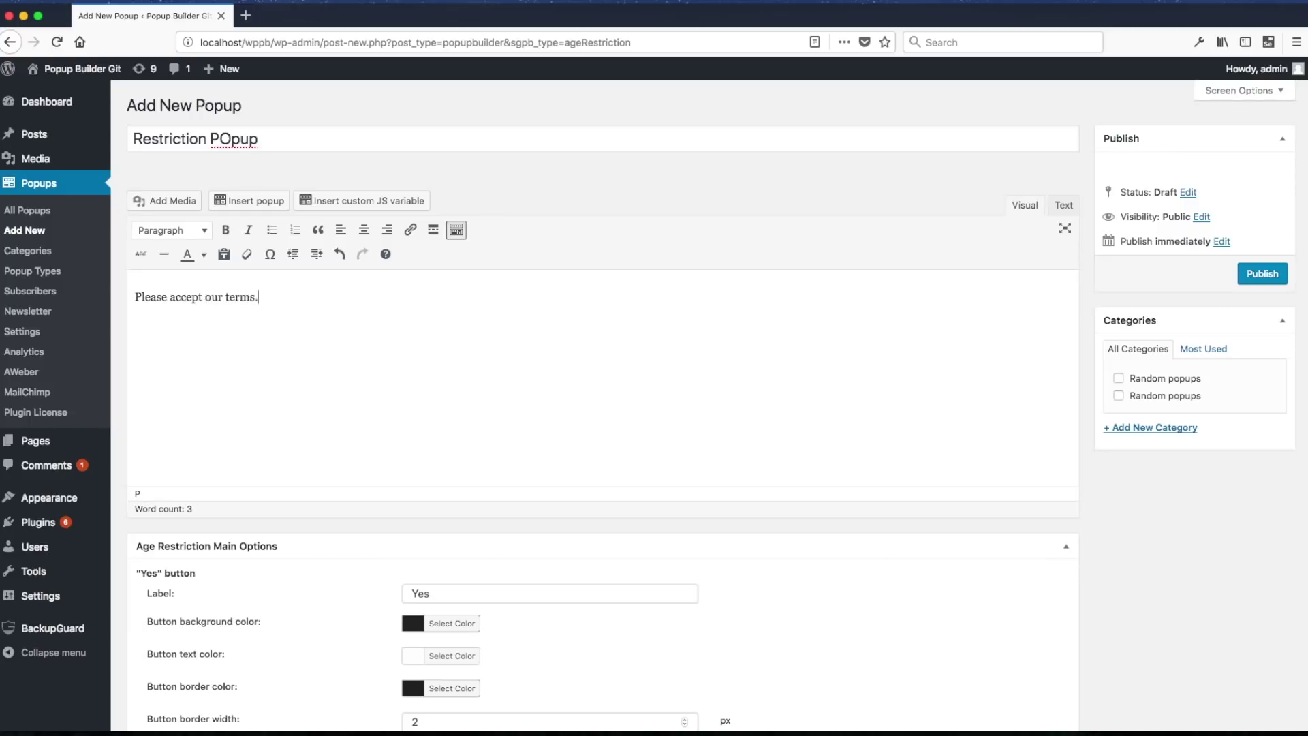
- Center the line "Please accept our terms." in the popup content and make the word "terms" bold
{"action": "key", "text": "super+a"}
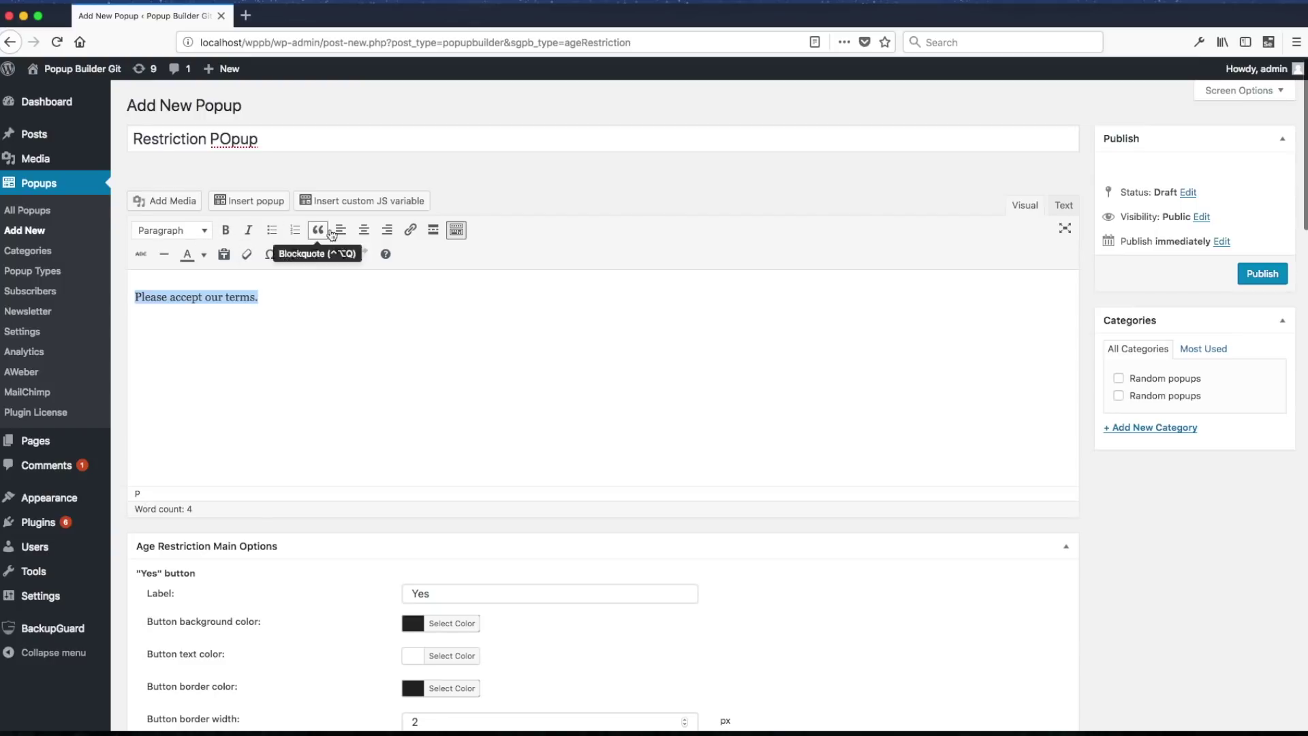
{"action": "left_click", "coordinate": [364, 230]}
{"action": "left_click", "coordinate": [644, 296]}
{"action": "double_click", "coordinate": [644, 296]}
{"action": "left_click", "coordinate": [226, 230]}
{"action": "left_click", "coordinate": [804, 309]}
- Set the "Yes" button's background color to green #81d742 and the "No" button's background color to red #dd3333
{"action": "scroll", "coordinate": [809, 420], "scroll_direction": "down", "scroll_amount": 6}
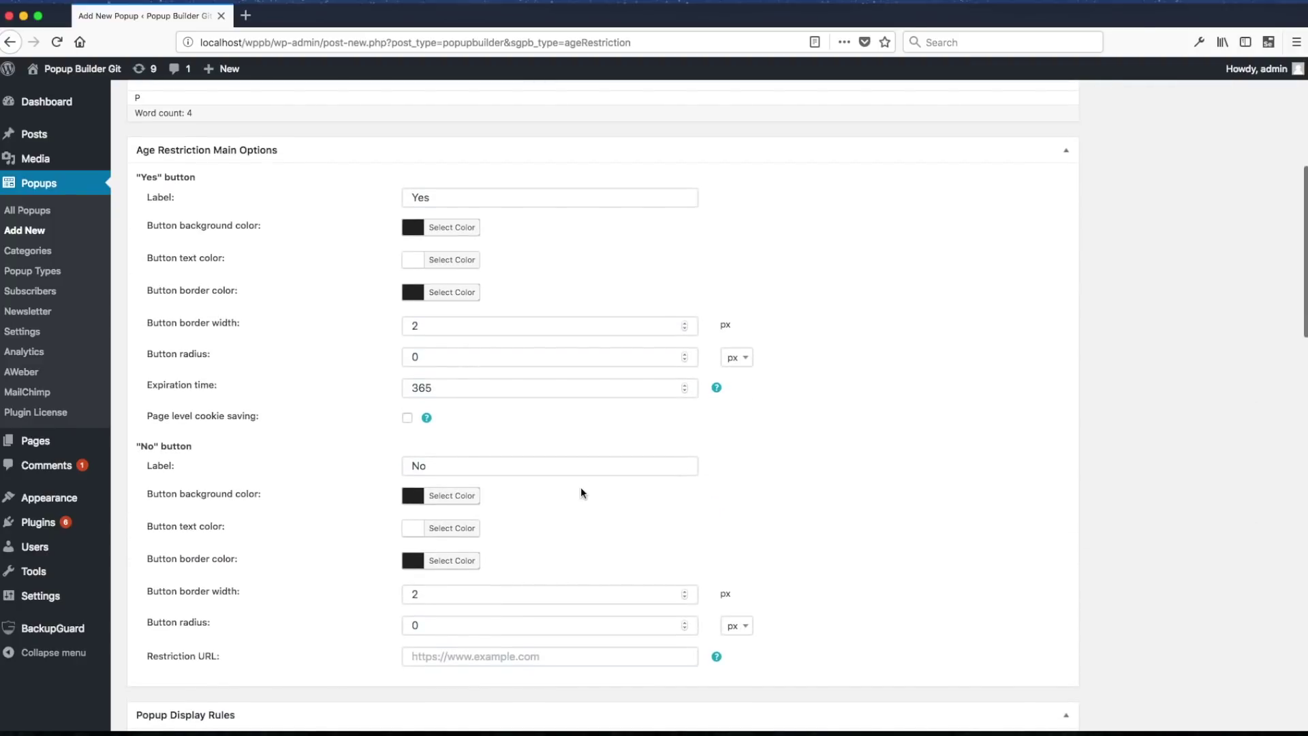
{"action": "left_click", "coordinate": [463, 234]}
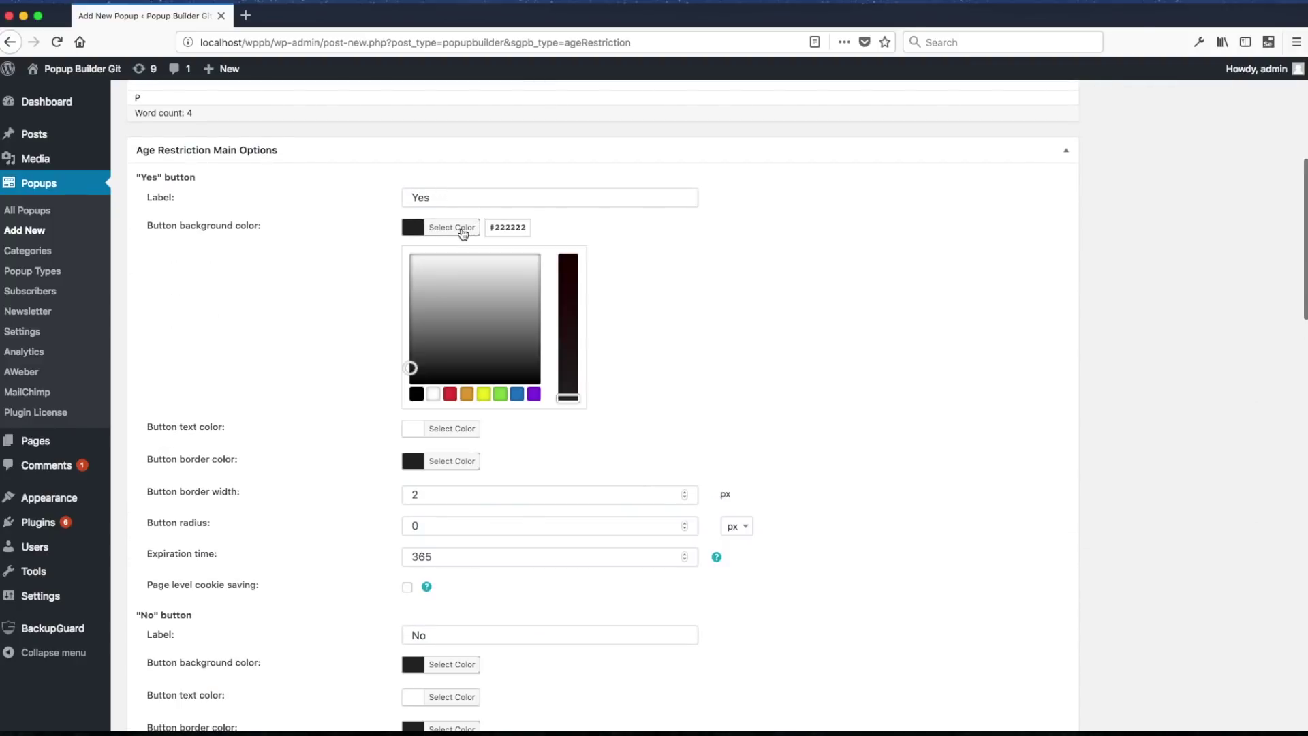
{"action": "left_click", "coordinate": [506, 394]}
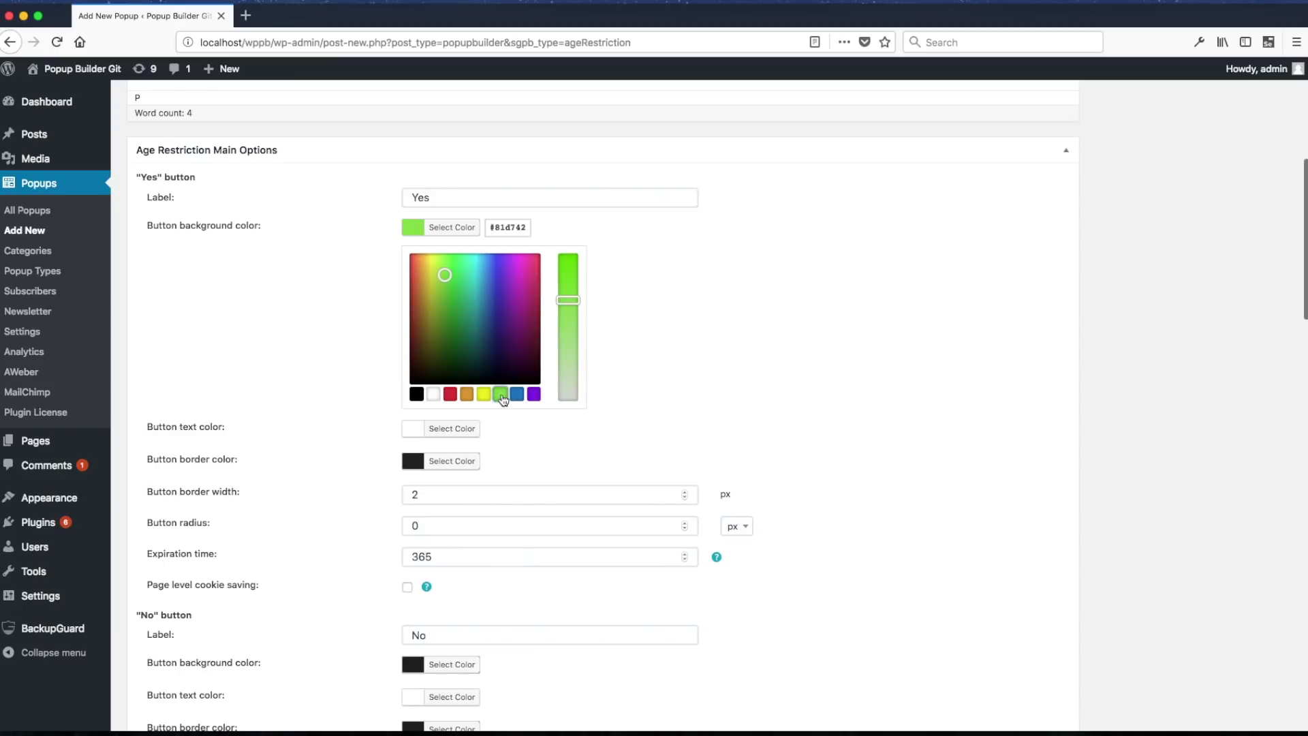
{"action": "left_click", "coordinate": [713, 268]}
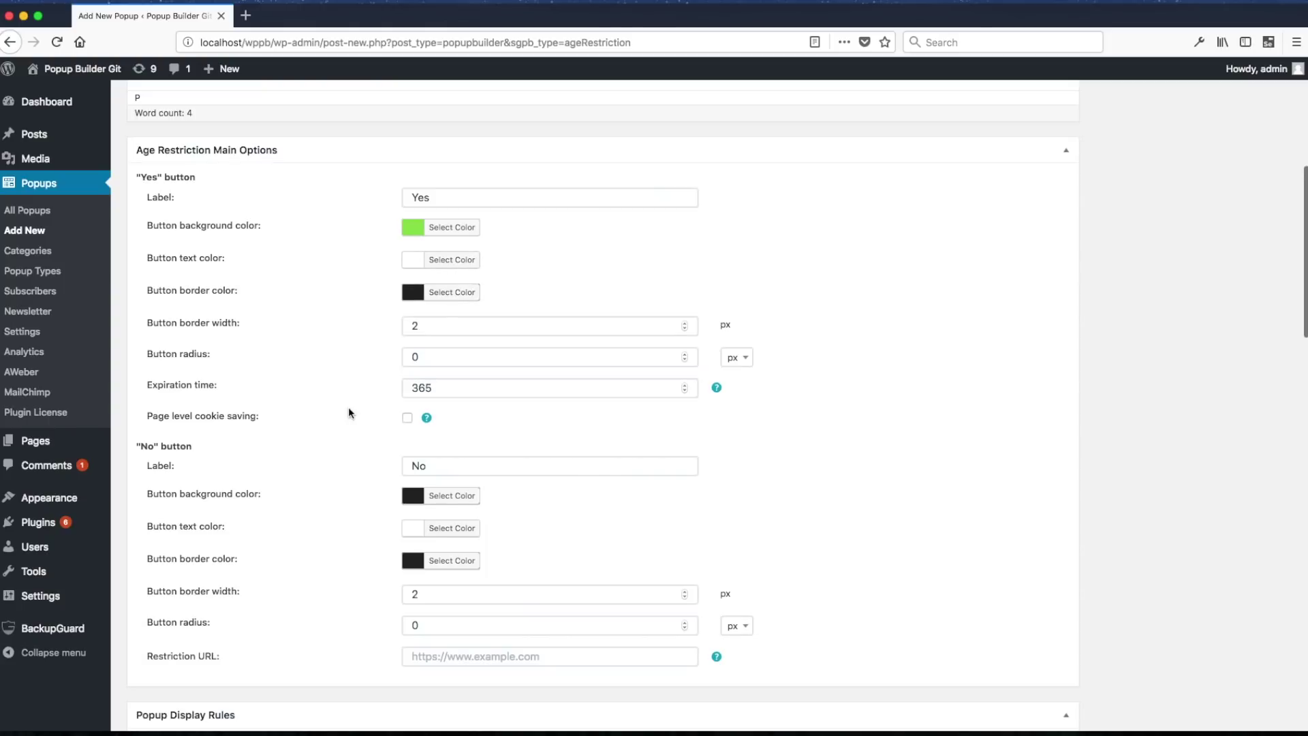
{"action": "left_click", "coordinate": [464, 497]}
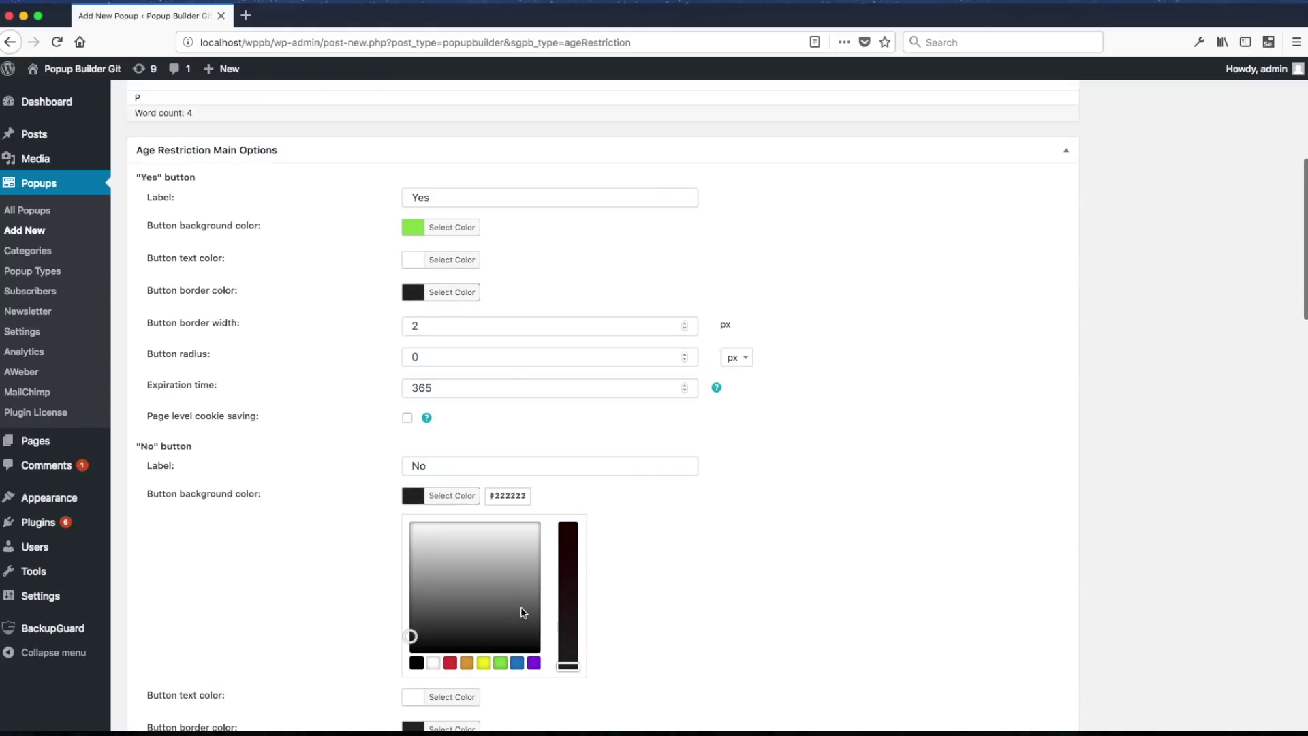
{"action": "left_click", "coordinate": [451, 664]}
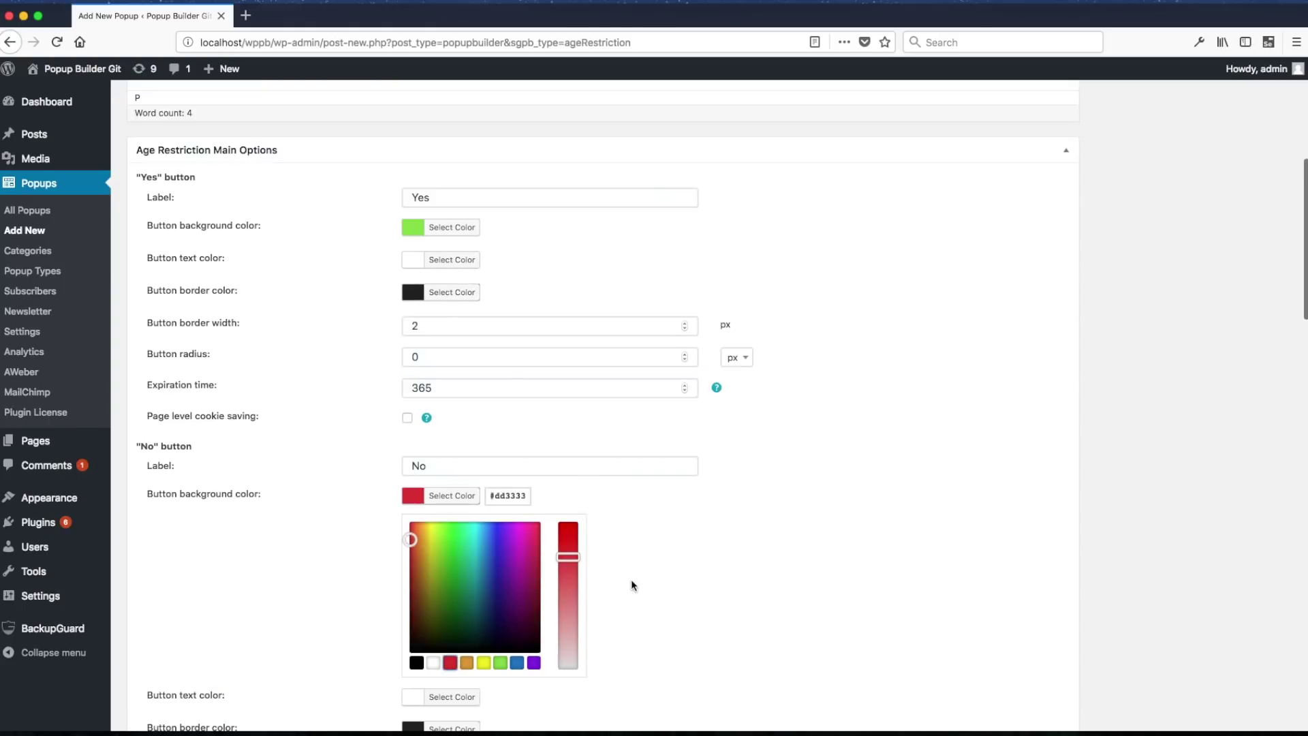
{"action": "left_click", "coordinate": [516, 443]}
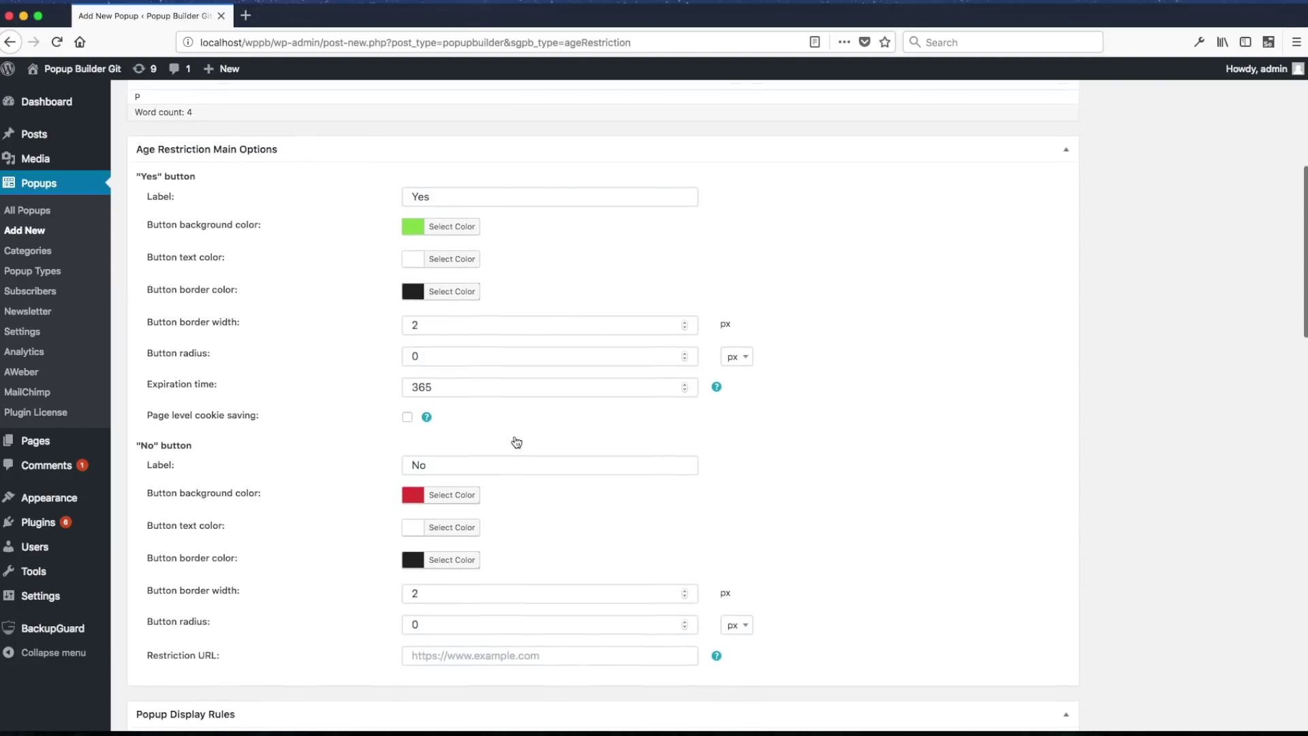
{"action": "scroll", "coordinate": [516, 443], "scroll_direction": "down", "scroll_amount": 1}
{"action": "scroll", "coordinate": [498, 413], "scroll_direction": "down", "scroll_amount": 1}
{"action": "left_click", "coordinate": [442, 589]}
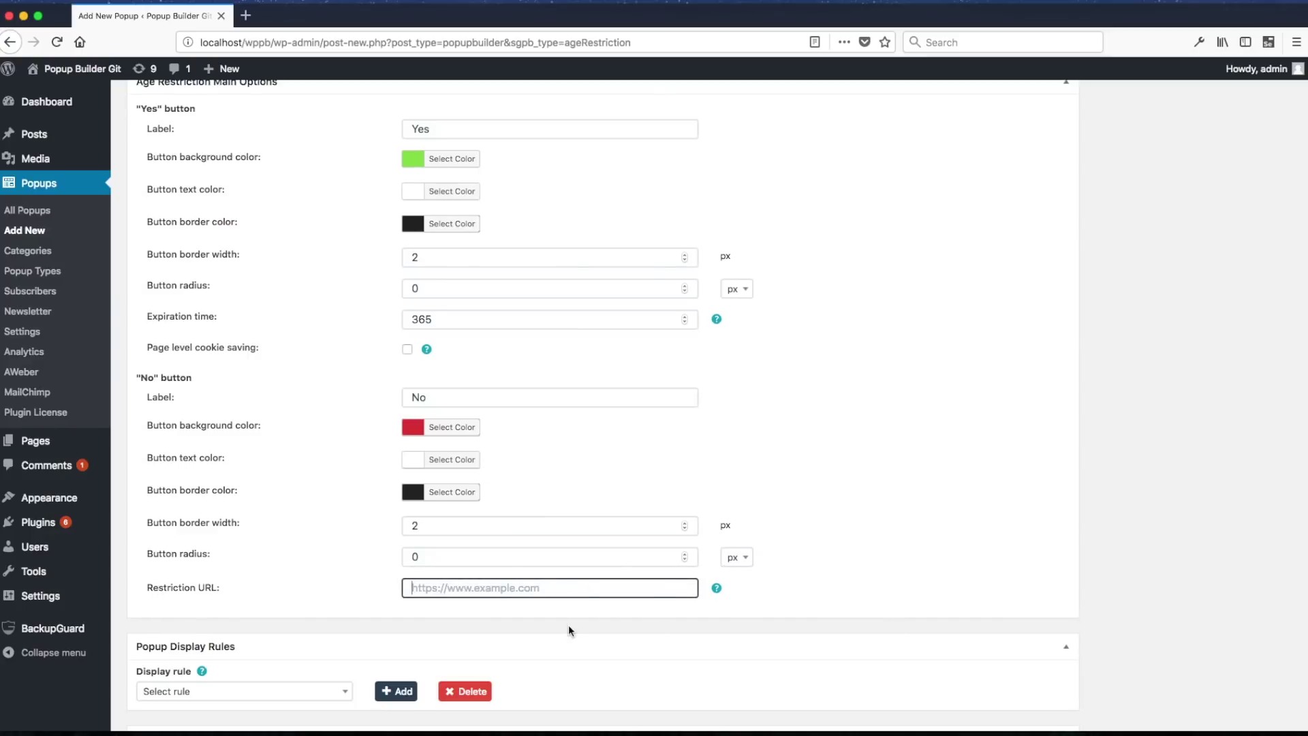
{"action": "type", "text": "https://sygnoos.com"}
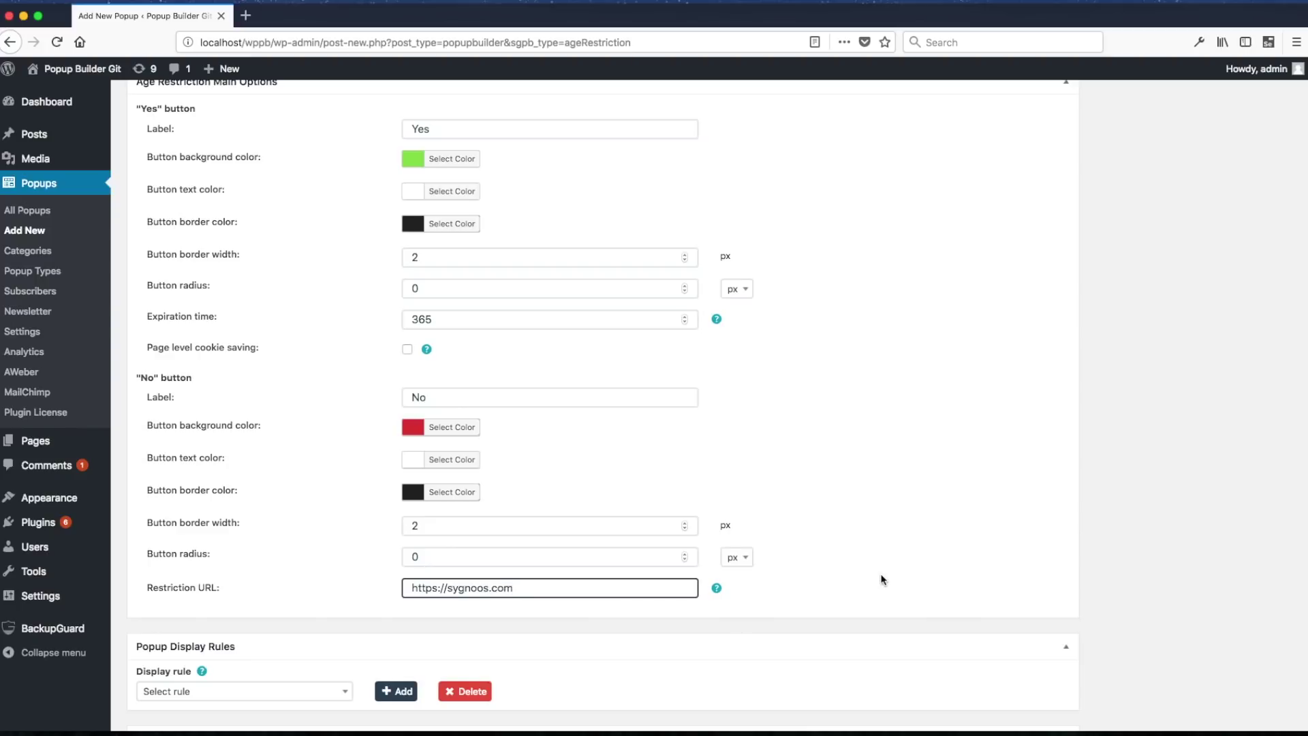
- Publish the restriction popup and open its preview on the site
{"action": "scroll", "coordinate": [881, 580], "scroll_direction": "down", "scroll_amount": 5}
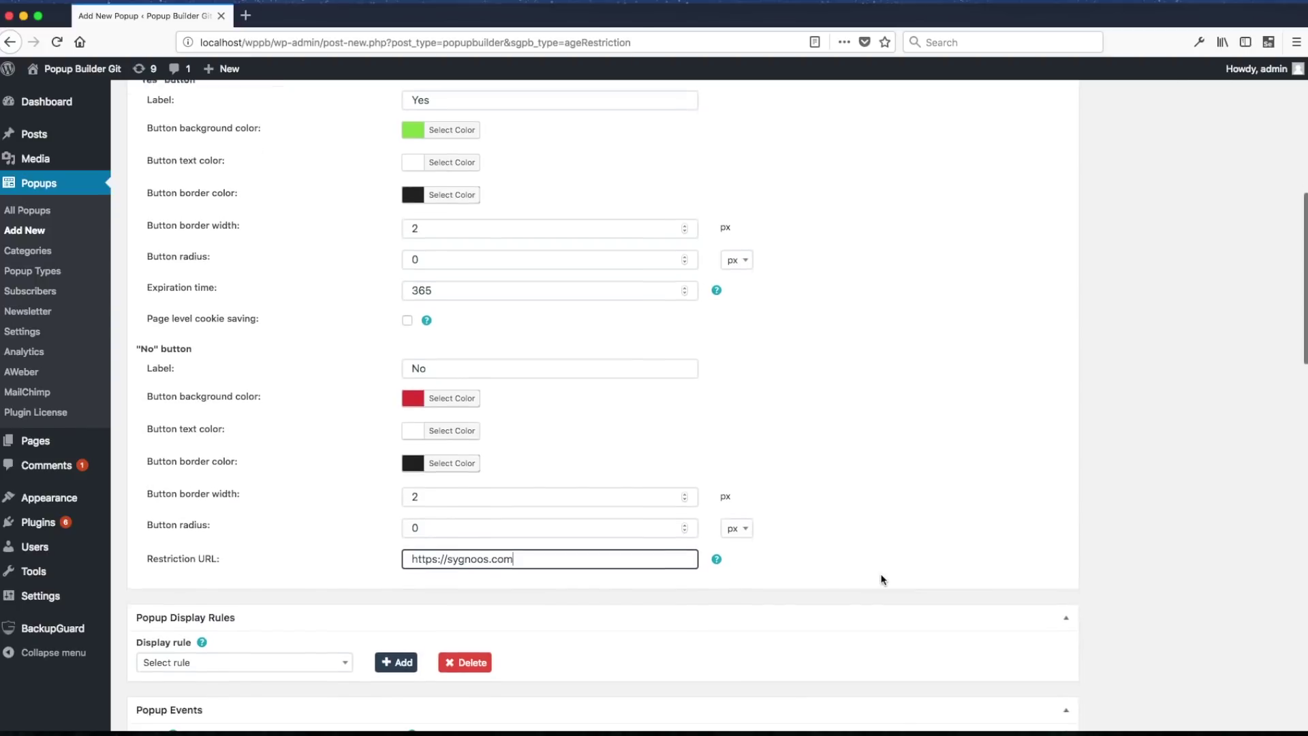
{"action": "scroll", "coordinate": [465, 419], "scroll_direction": "down", "scroll_amount": 12}
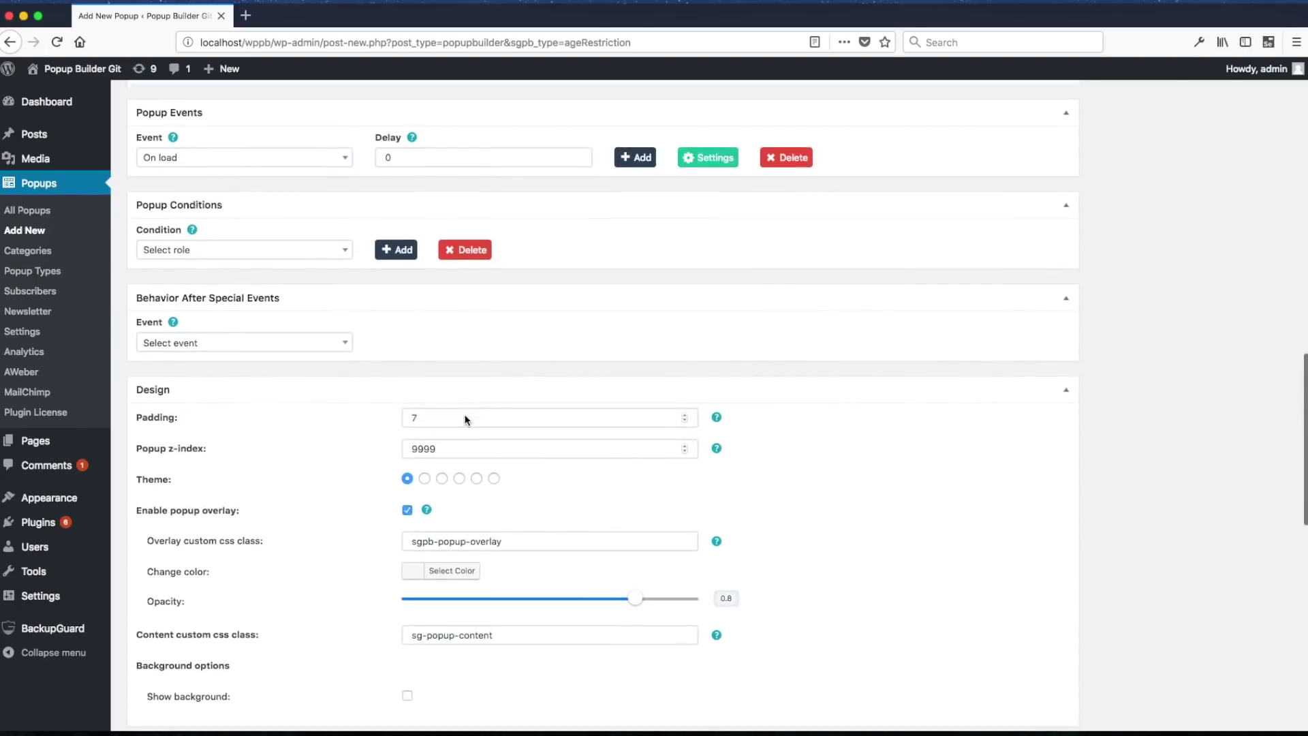
{"action": "scroll", "coordinate": [465, 417], "scroll_direction": "up", "scroll_amount": 5}
{"action": "scroll", "coordinate": [465, 417], "scroll_direction": "up", "scroll_amount": 15}
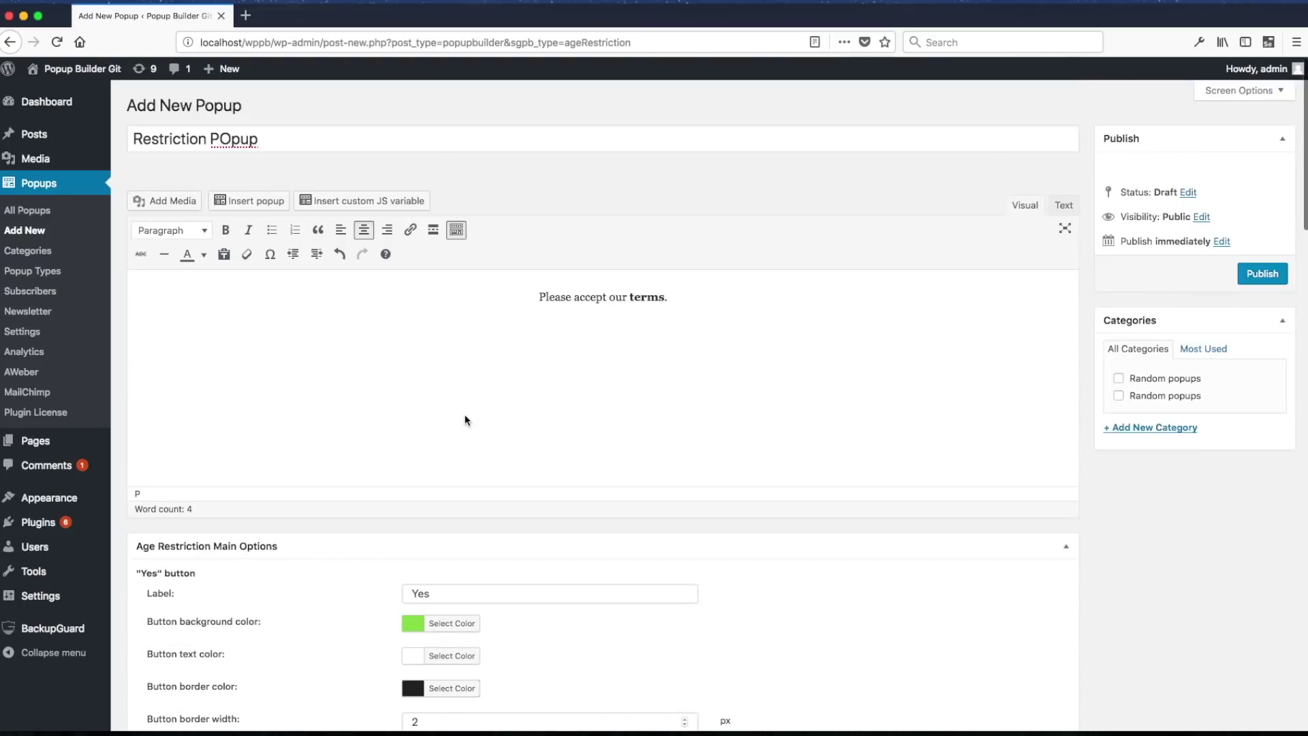
{"action": "left_click", "coordinate": [1258, 280]}
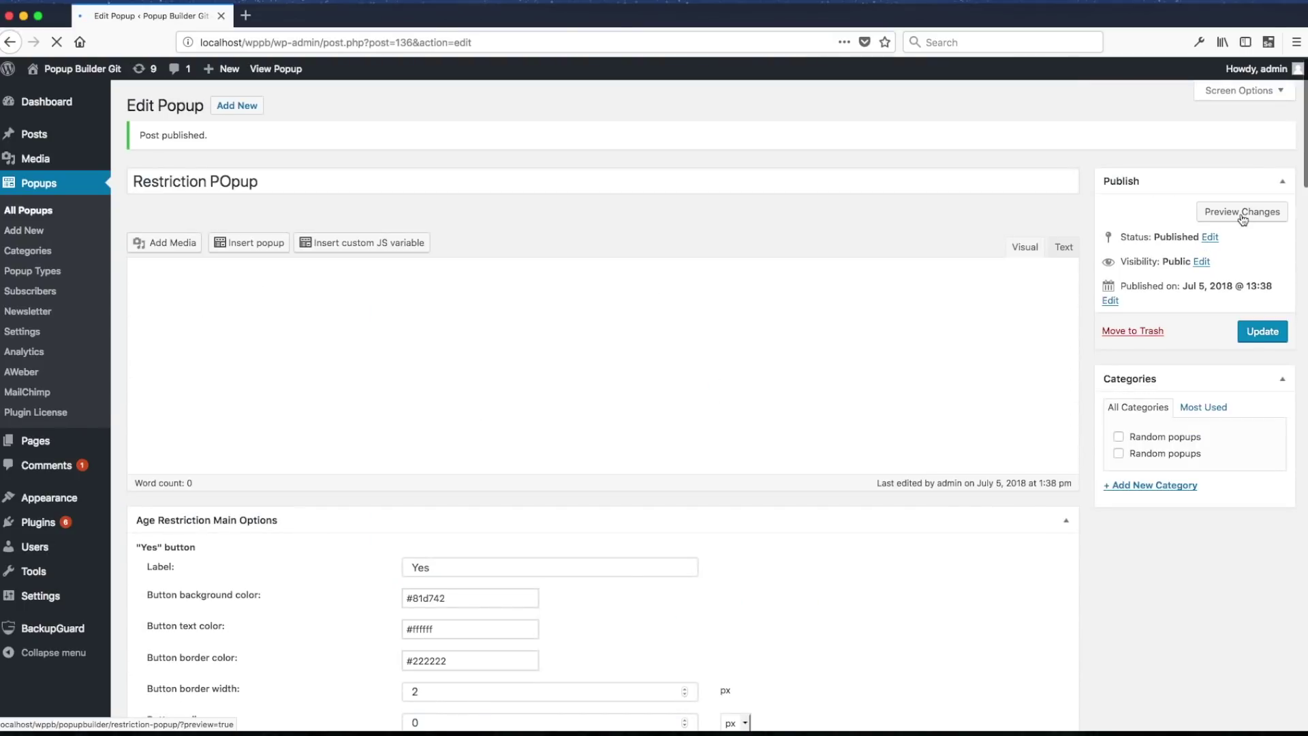
{"action": "left_click", "coordinate": [1241, 212]}
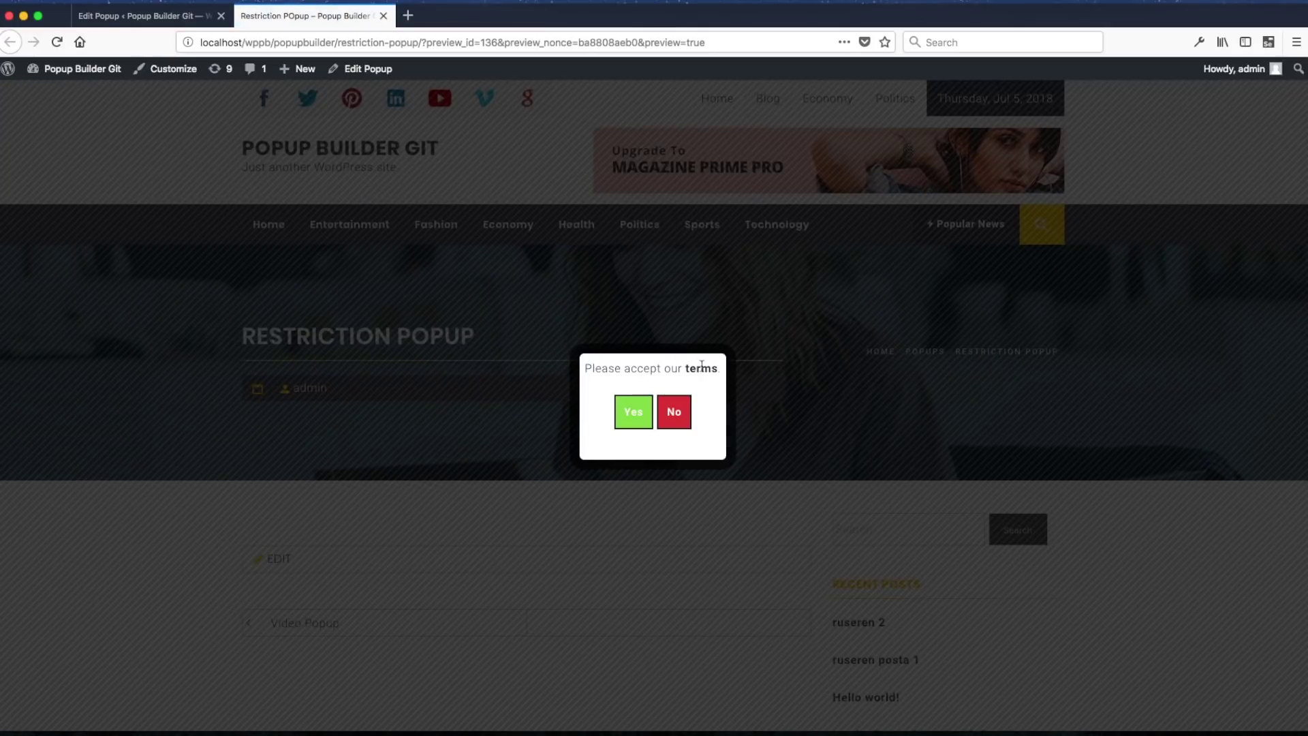
- Test the previewed popup by declining the terms, returning to the preview page and accepting them
{"action": "left_click", "coordinate": [674, 416]}
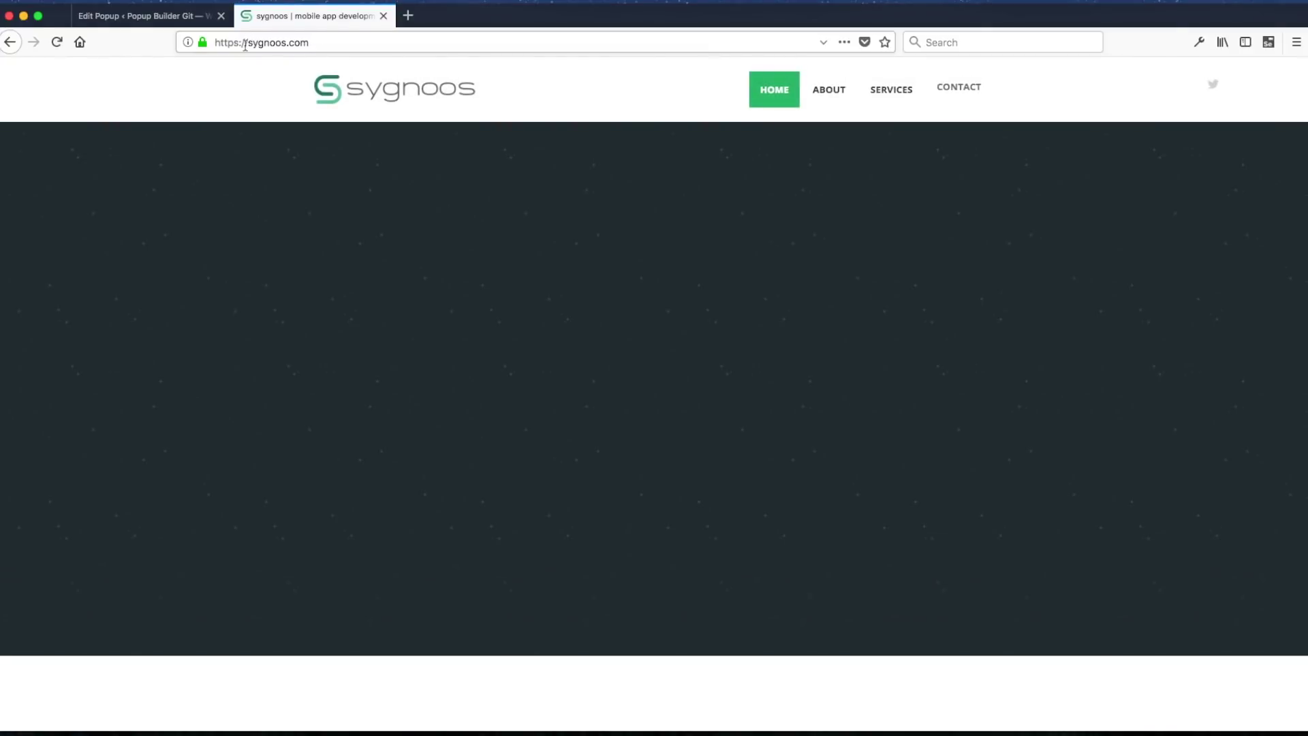
{"action": "left_click", "coordinate": [10, 41]}
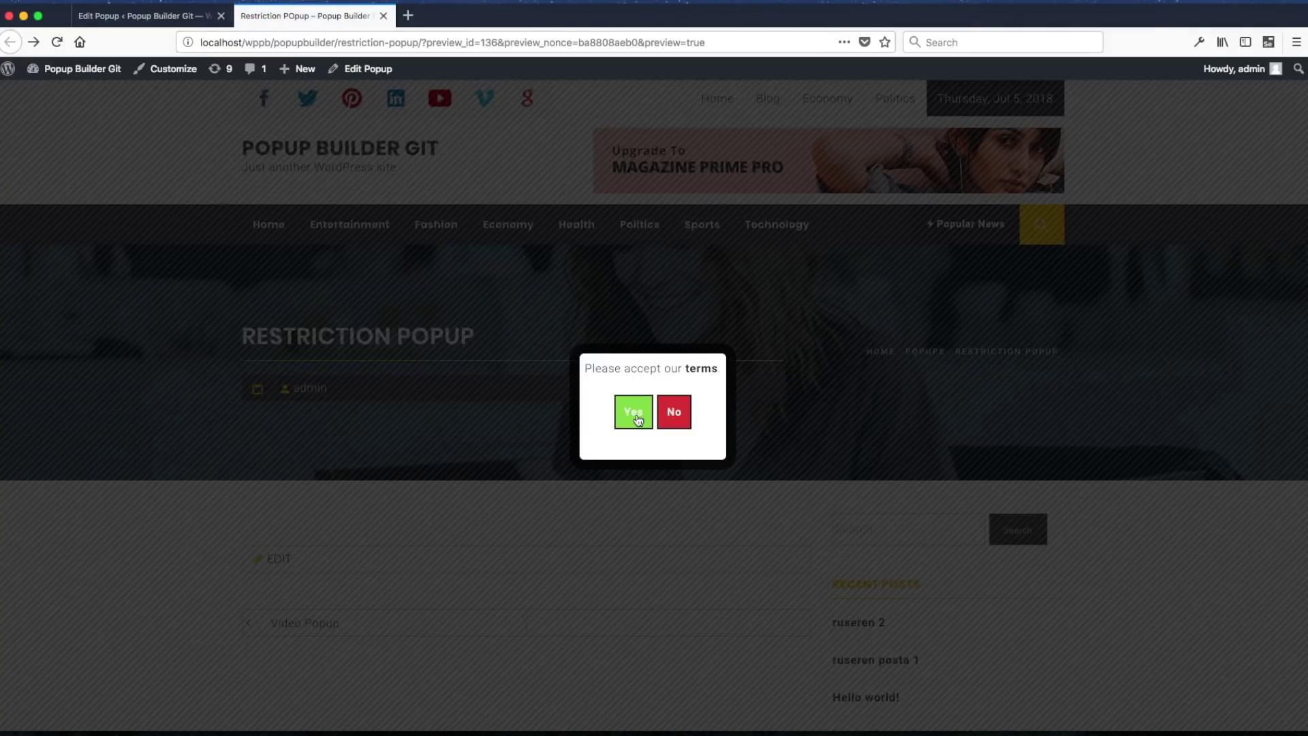
{"action": "left_click", "coordinate": [636, 417]}
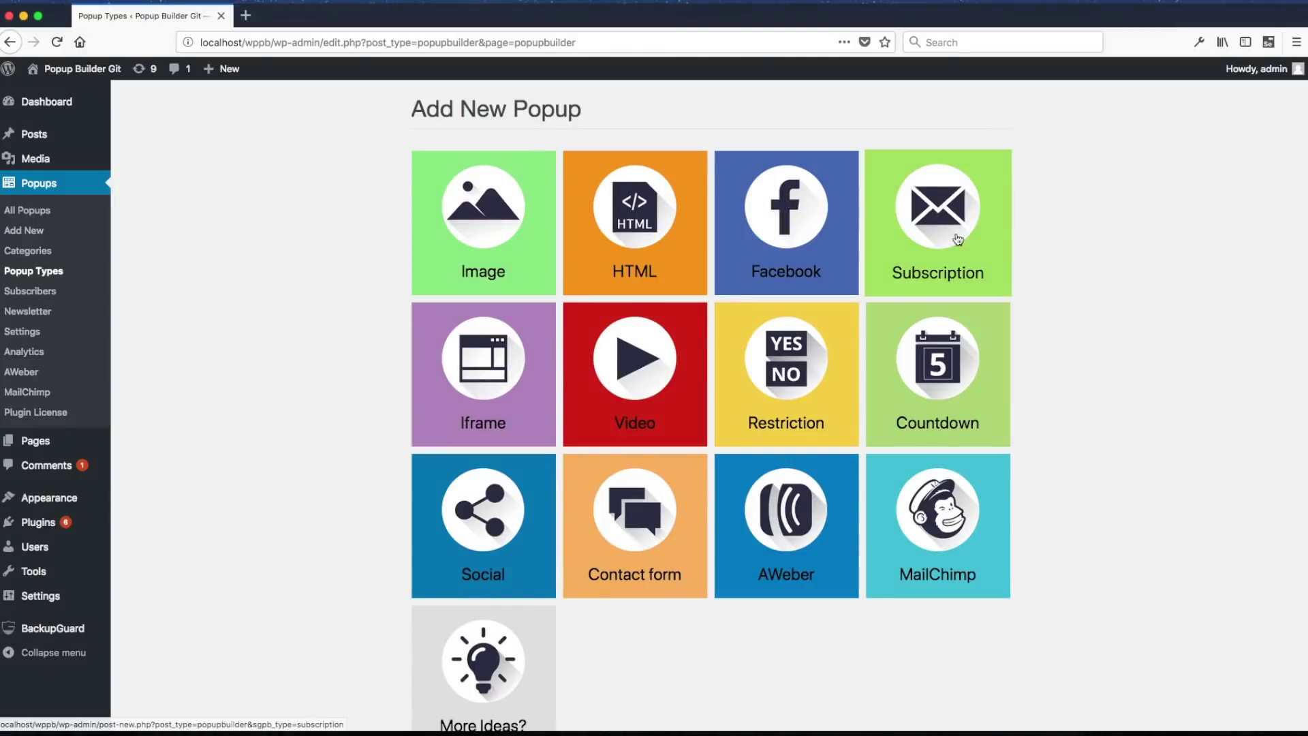
- Start a new Countdown popup titled "Countdown popup" and write "Sales!" as its content
{"action": "left_click", "coordinate": [932, 343]}
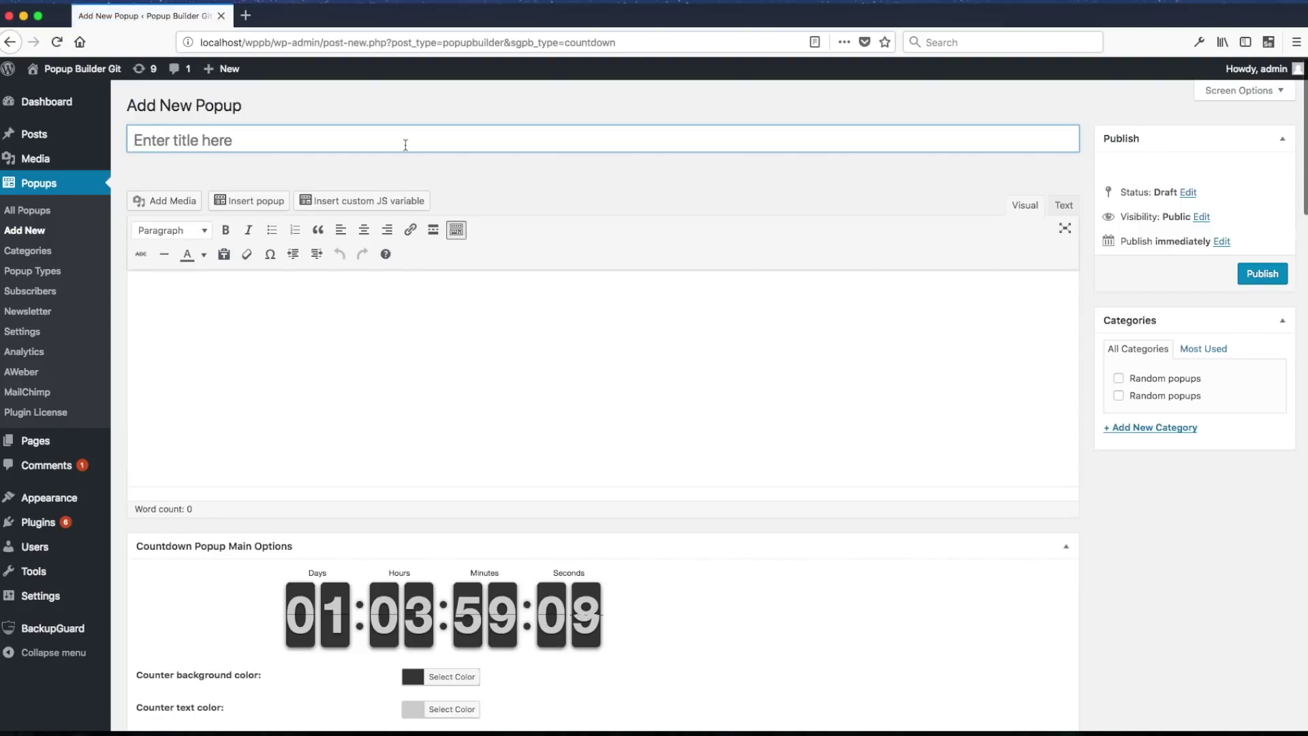
{"action": "type", "text": "Countrdown popup"}
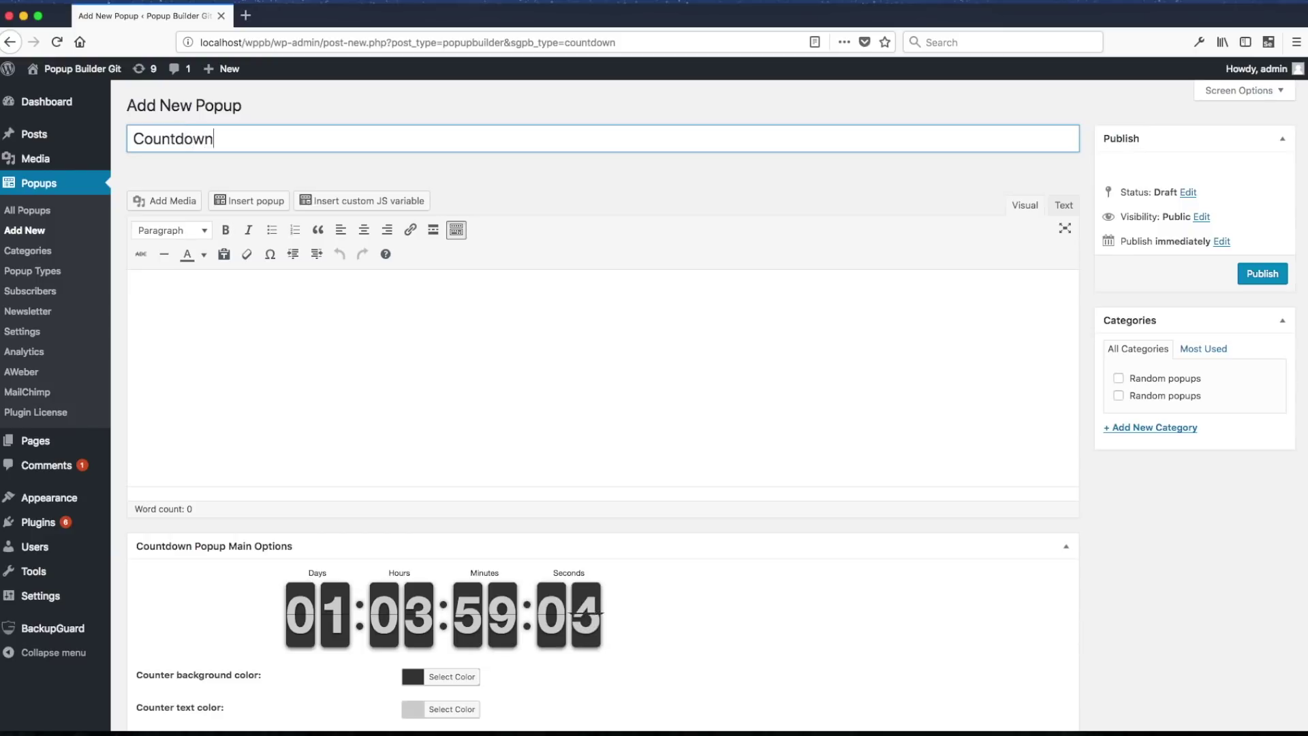
{"action": "left_click", "coordinate": [418, 333]}
{"action": "type", "text": "Sa"}
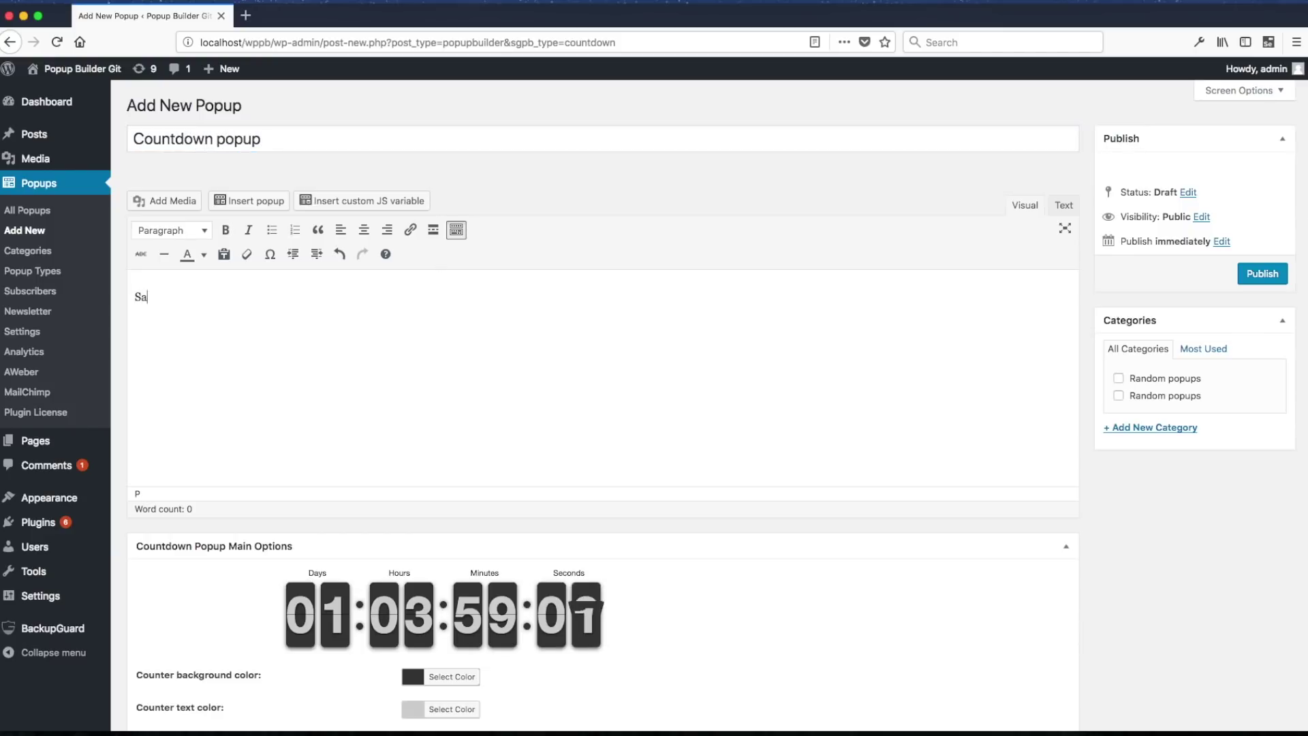
{"action": "type", "text": "les!"}
- Format "Sales!" as a centered Heading 2 and start a new line below it
{"action": "key", "text": "super+a"}
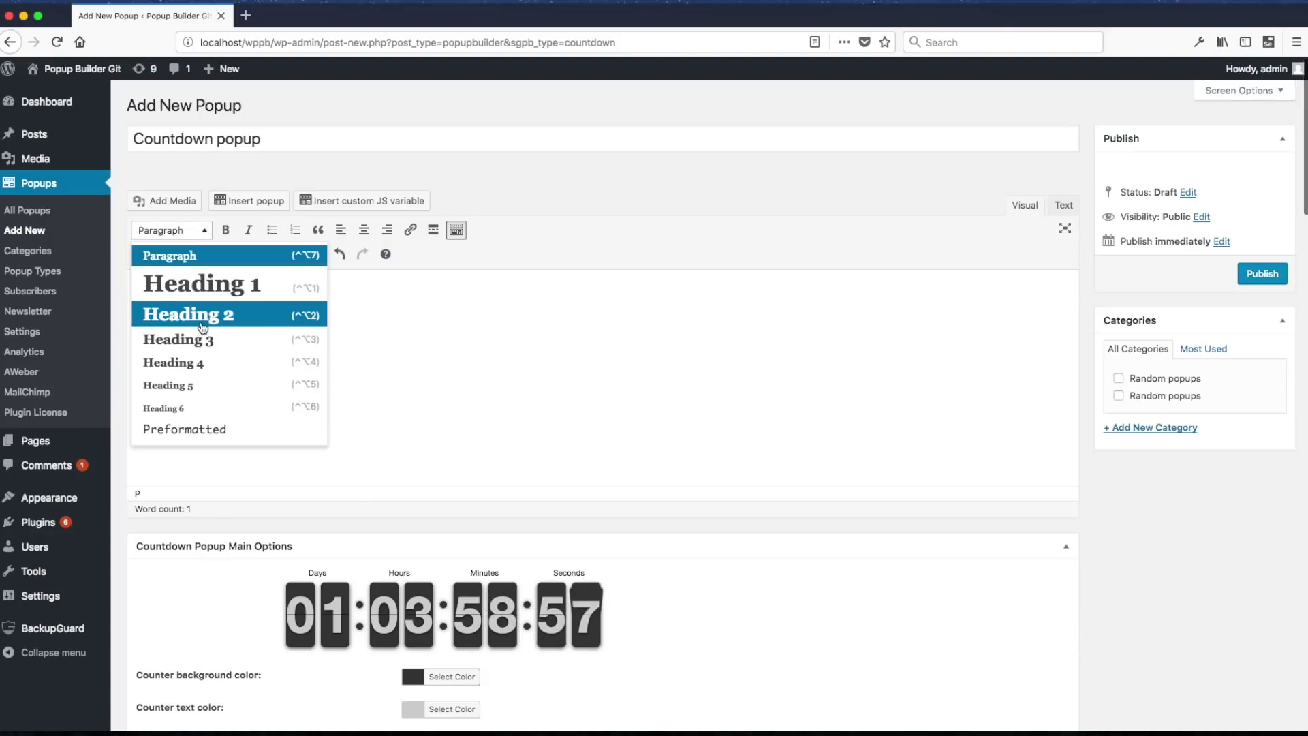
{"action": "left_click", "coordinate": [202, 310]}
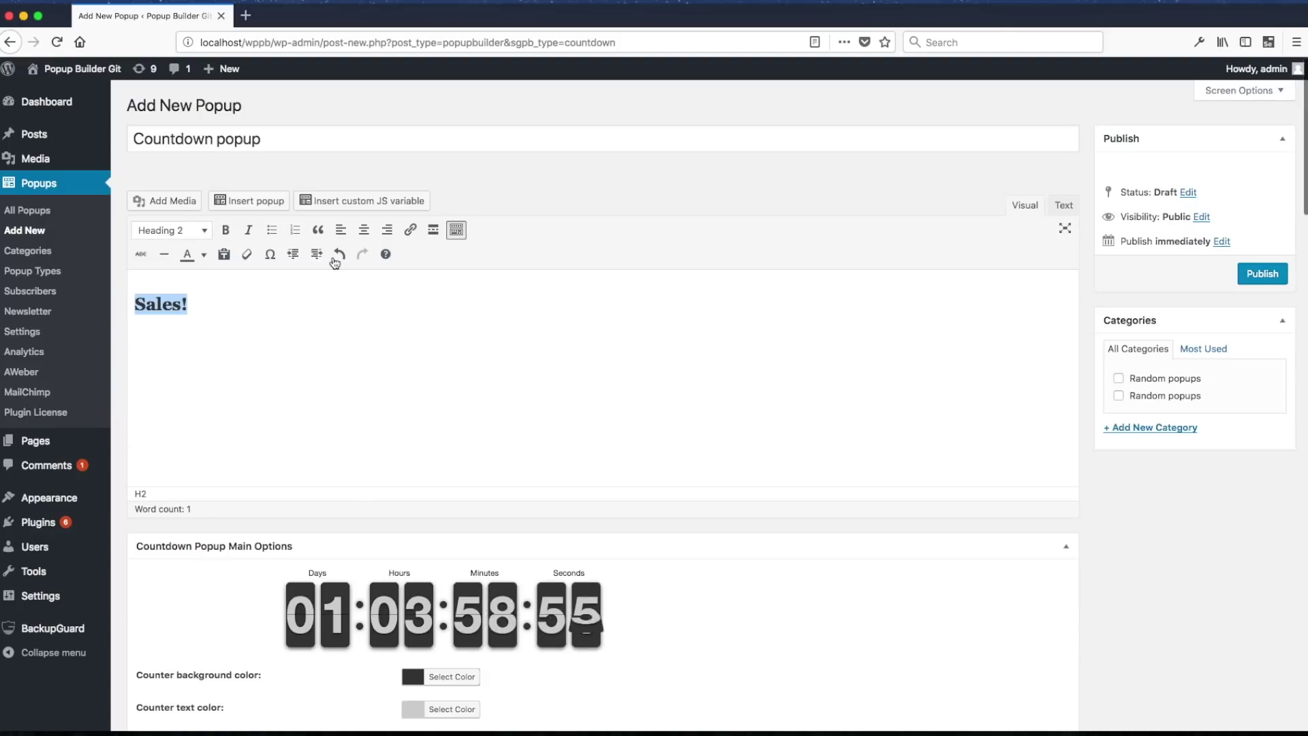
{"action": "left_click", "coordinate": [364, 230]}
{"action": "key", "text": "Return"}
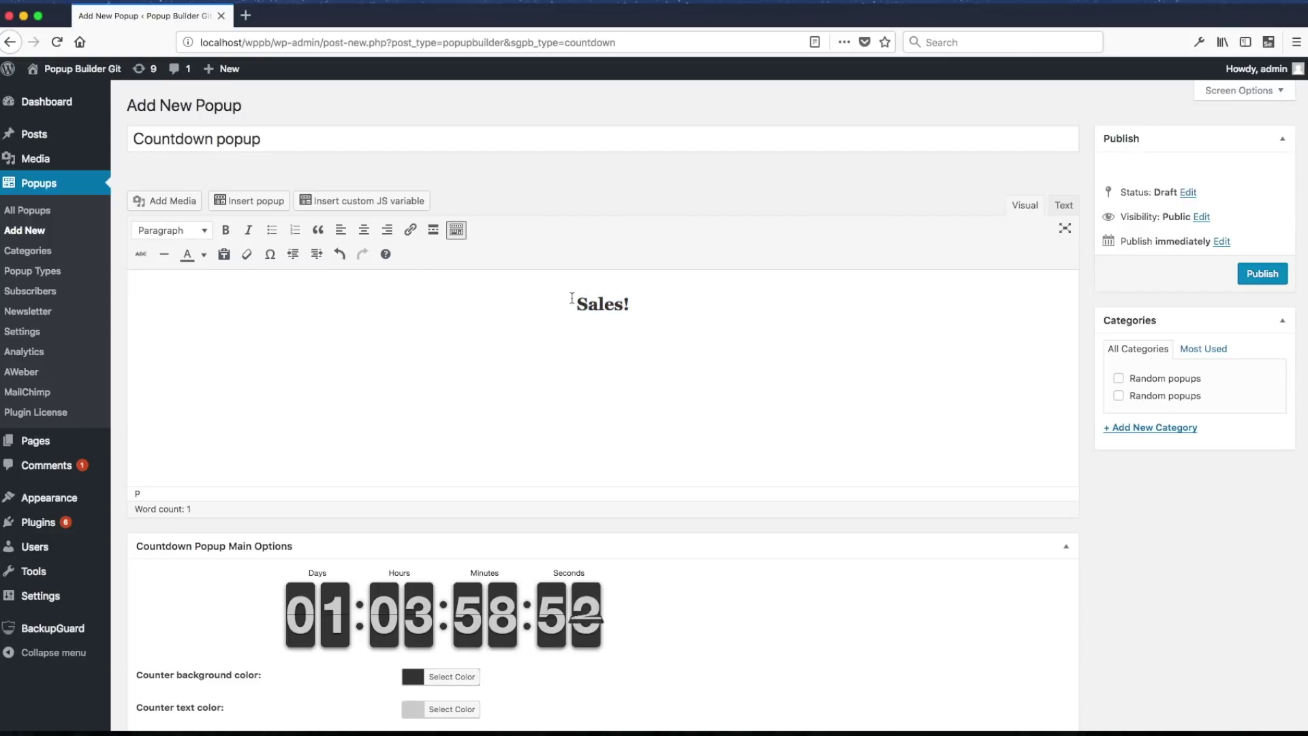
- Insert the blue van picture image008.jpg at medium size from the media library below the heading and center it
{"action": "left_click", "coordinate": [173, 201]}
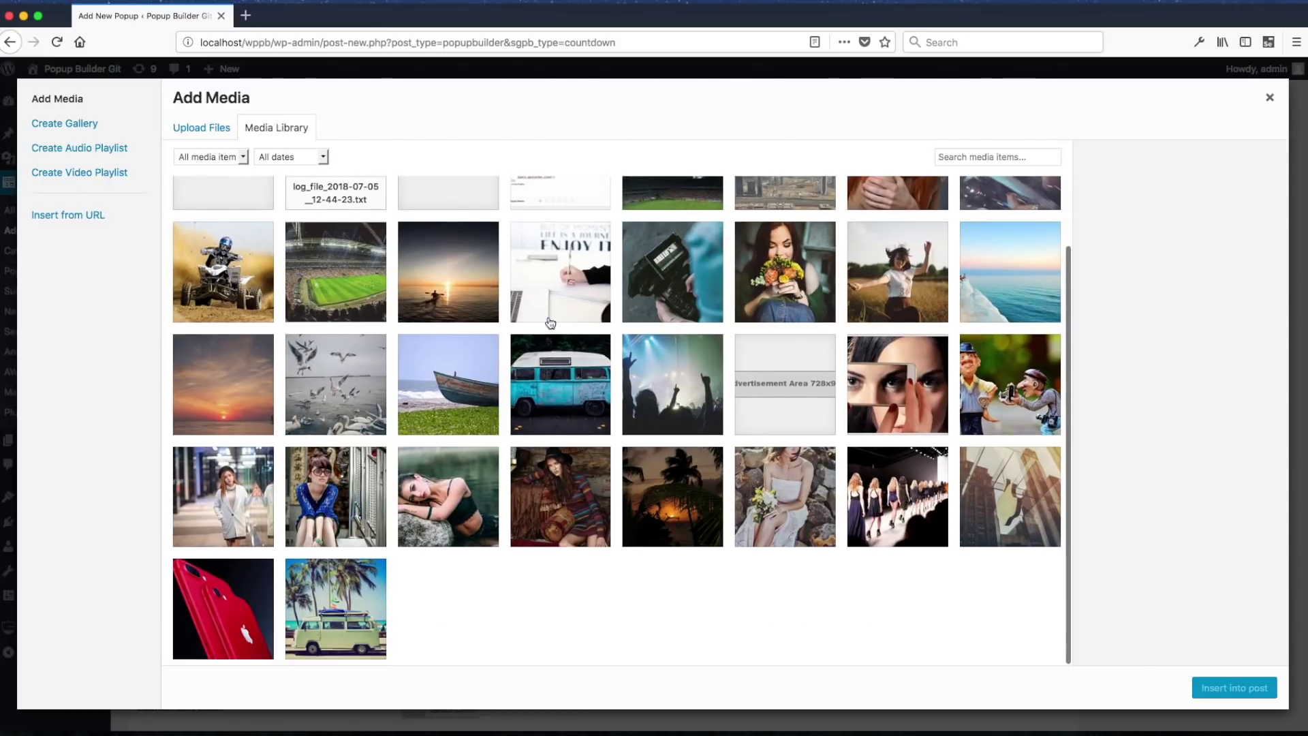
{"action": "left_click", "coordinate": [556, 385]}
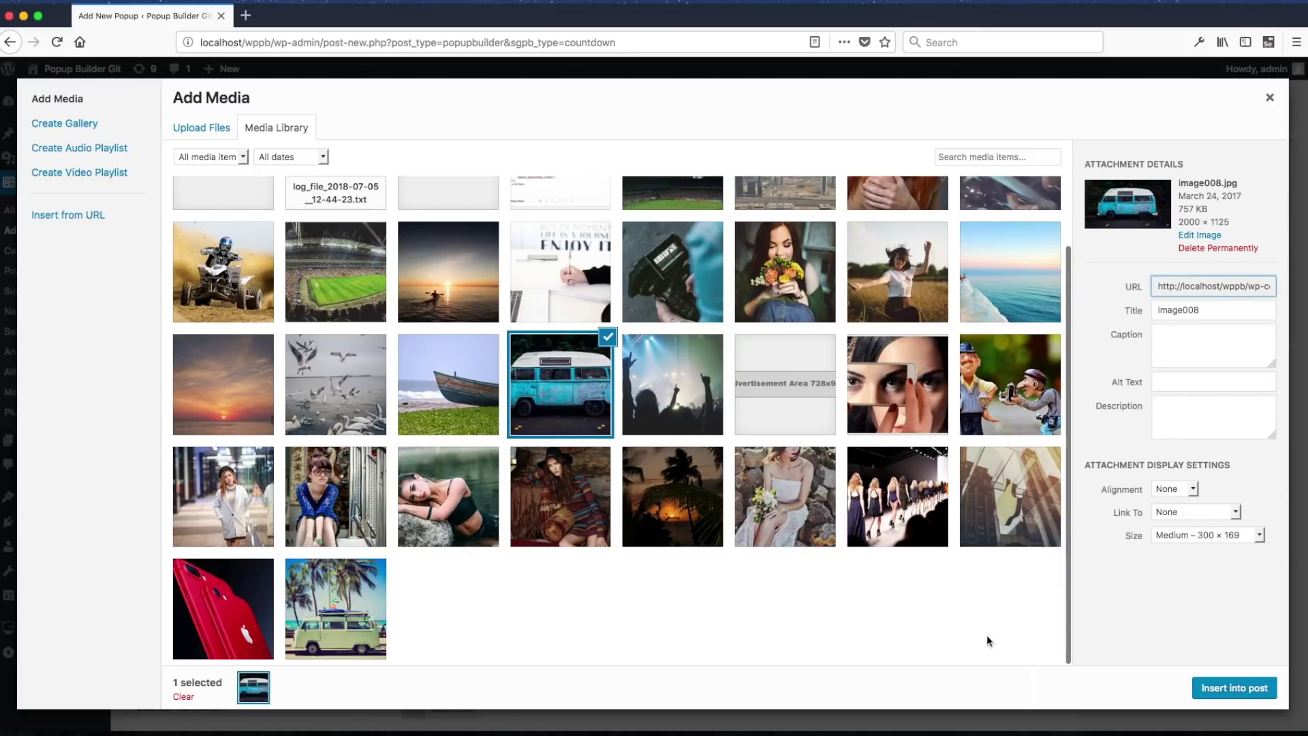
{"action": "left_click", "coordinate": [1216, 687]}
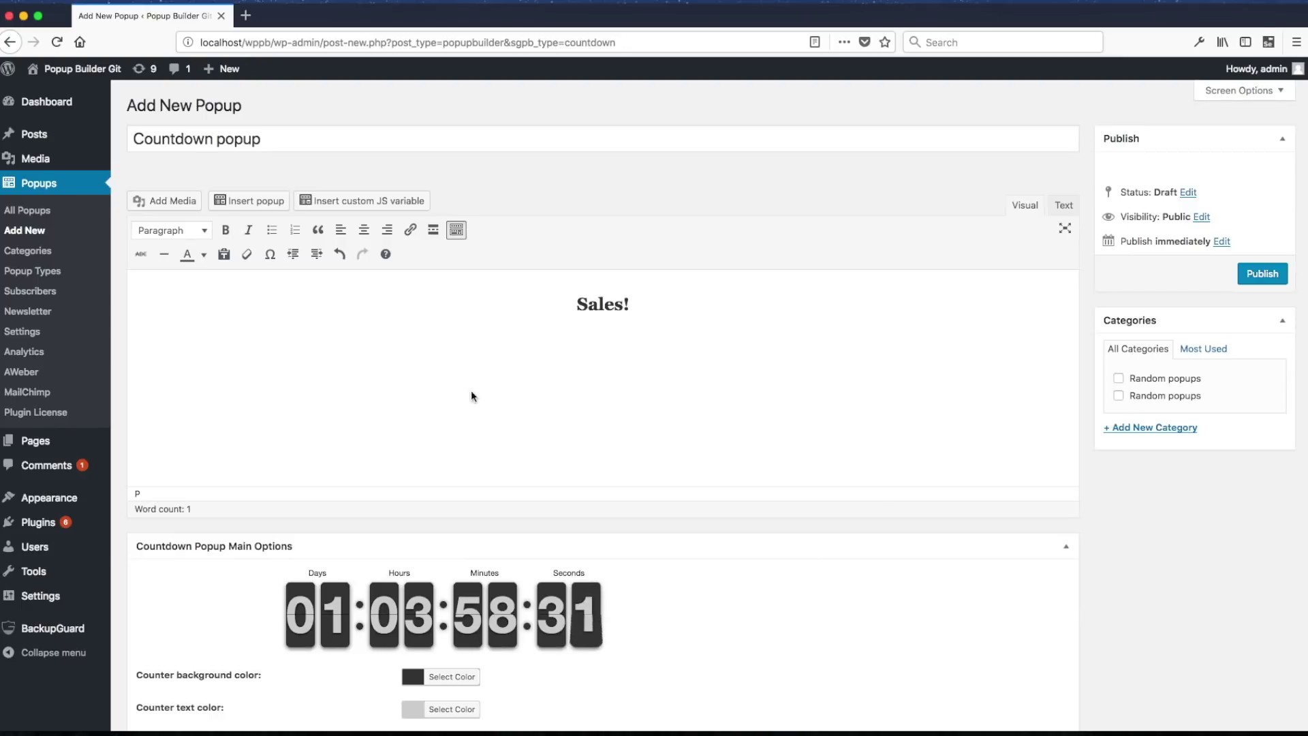
{"action": "left_click", "coordinate": [234, 409]}
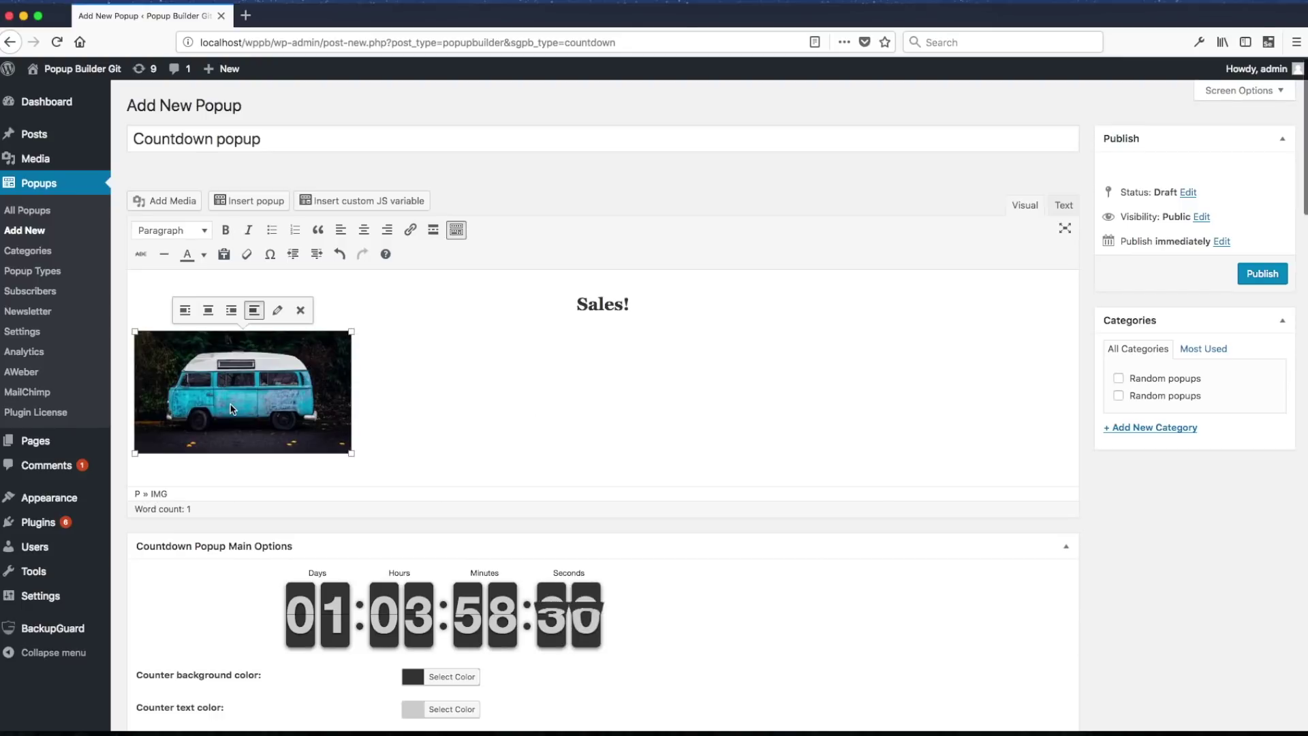
{"action": "left_click", "coordinate": [208, 310]}
{"action": "left_click", "coordinate": [886, 453]}
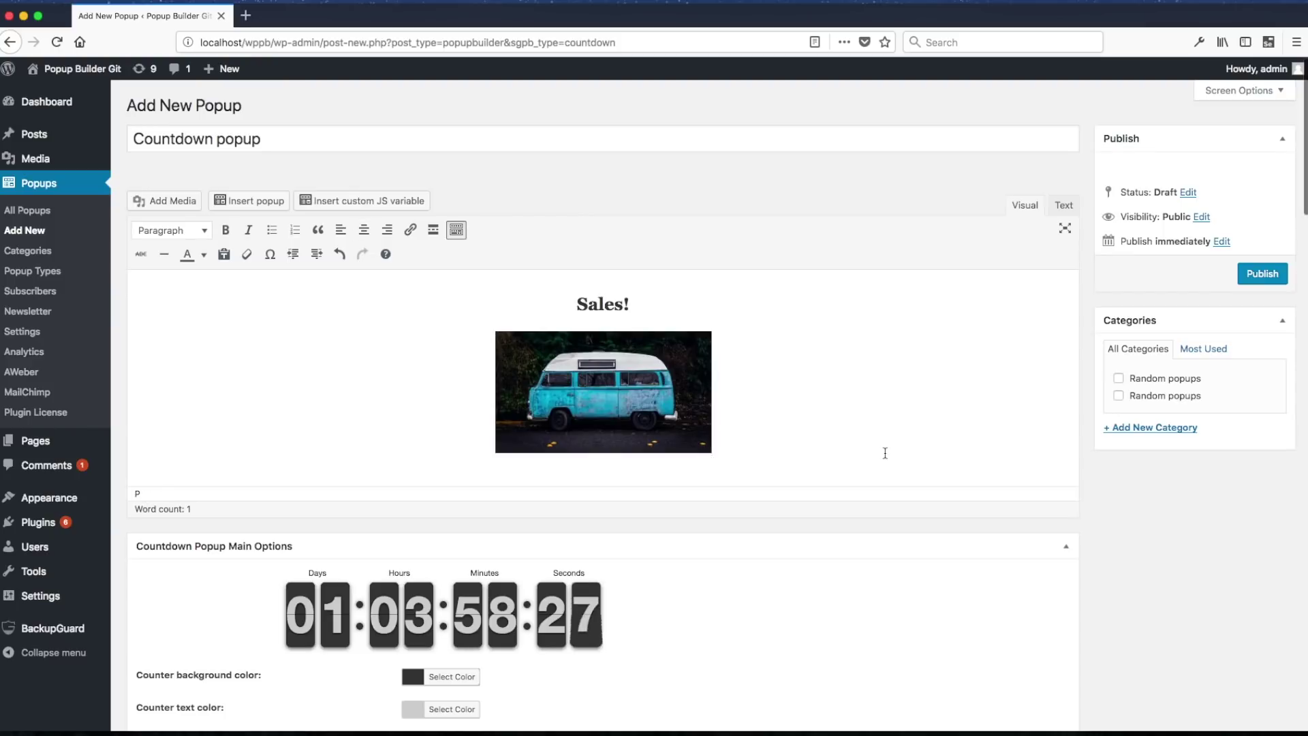
- Set the countdown's counter background color to green #81d742 and its counter text color to white
{"action": "scroll", "coordinate": [885, 453], "scroll_direction": "down", "scroll_amount": 2}
{"action": "scroll", "coordinate": [886, 453], "scroll_direction": "down", "scroll_amount": 5}
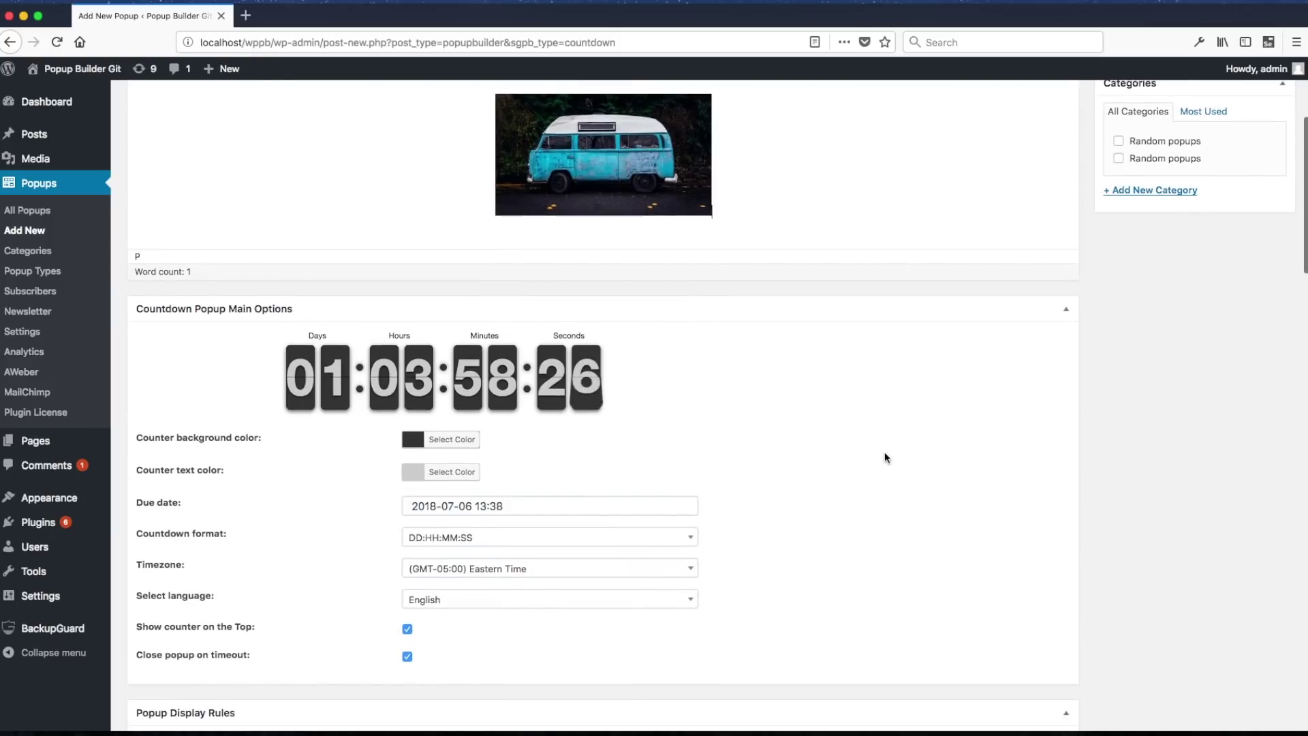
{"action": "left_click", "coordinate": [440, 447]}
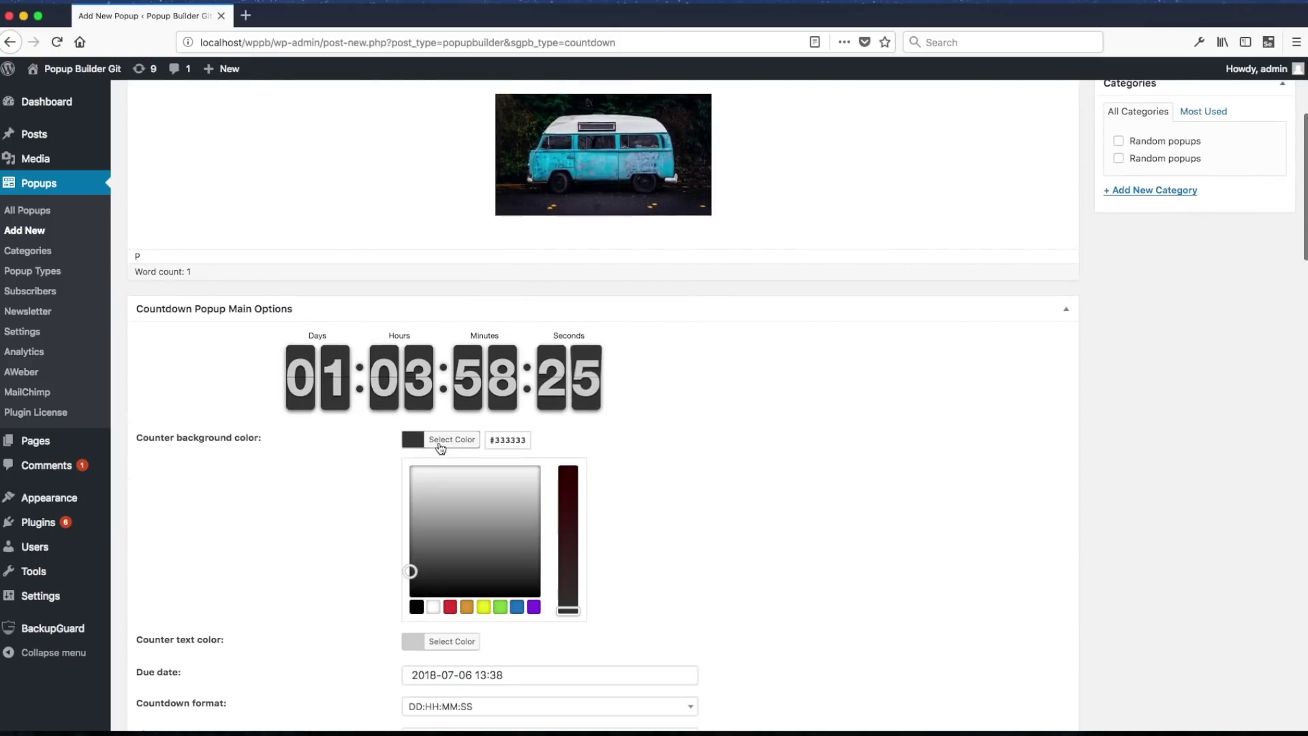
{"action": "left_click", "coordinate": [501, 611]}
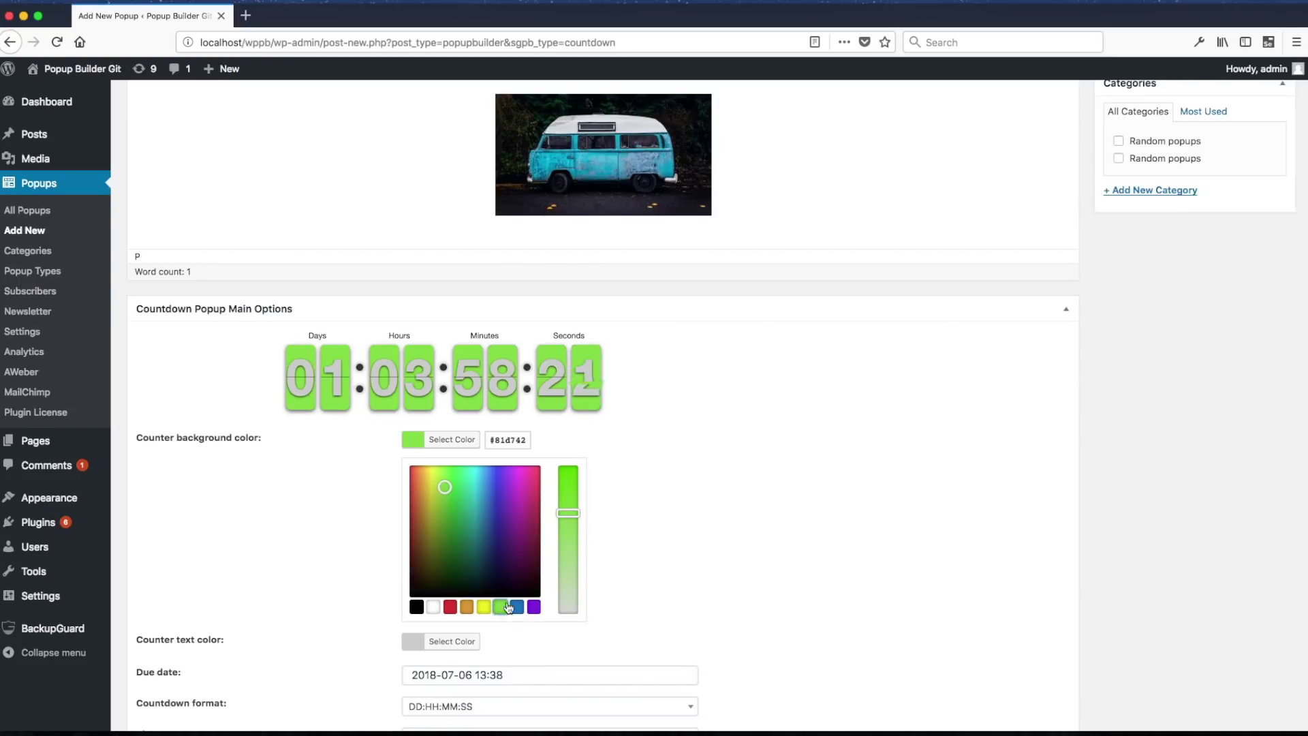
{"action": "left_click", "coordinate": [751, 498]}
{"action": "scroll", "coordinate": [688, 471], "scroll_direction": "down", "scroll_amount": 1}
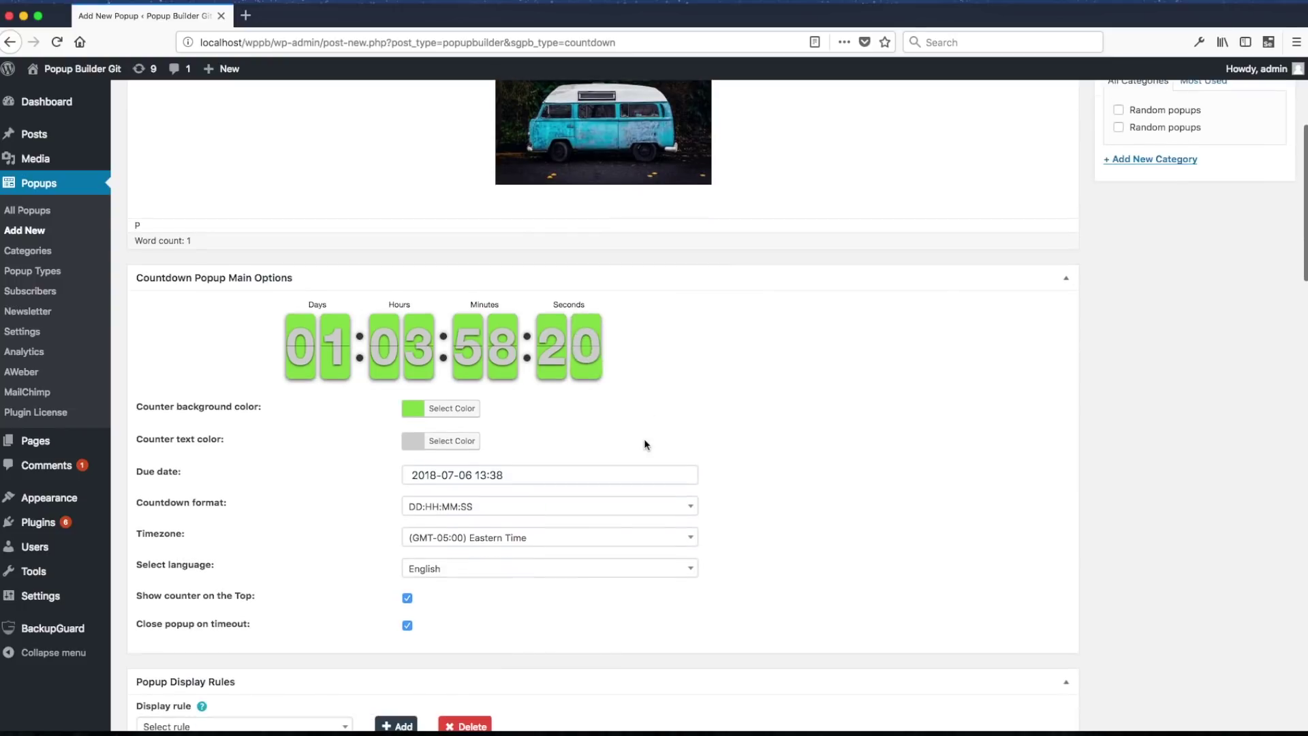
{"action": "left_click", "coordinate": [458, 441]}
{"action": "left_click", "coordinate": [434, 607]}
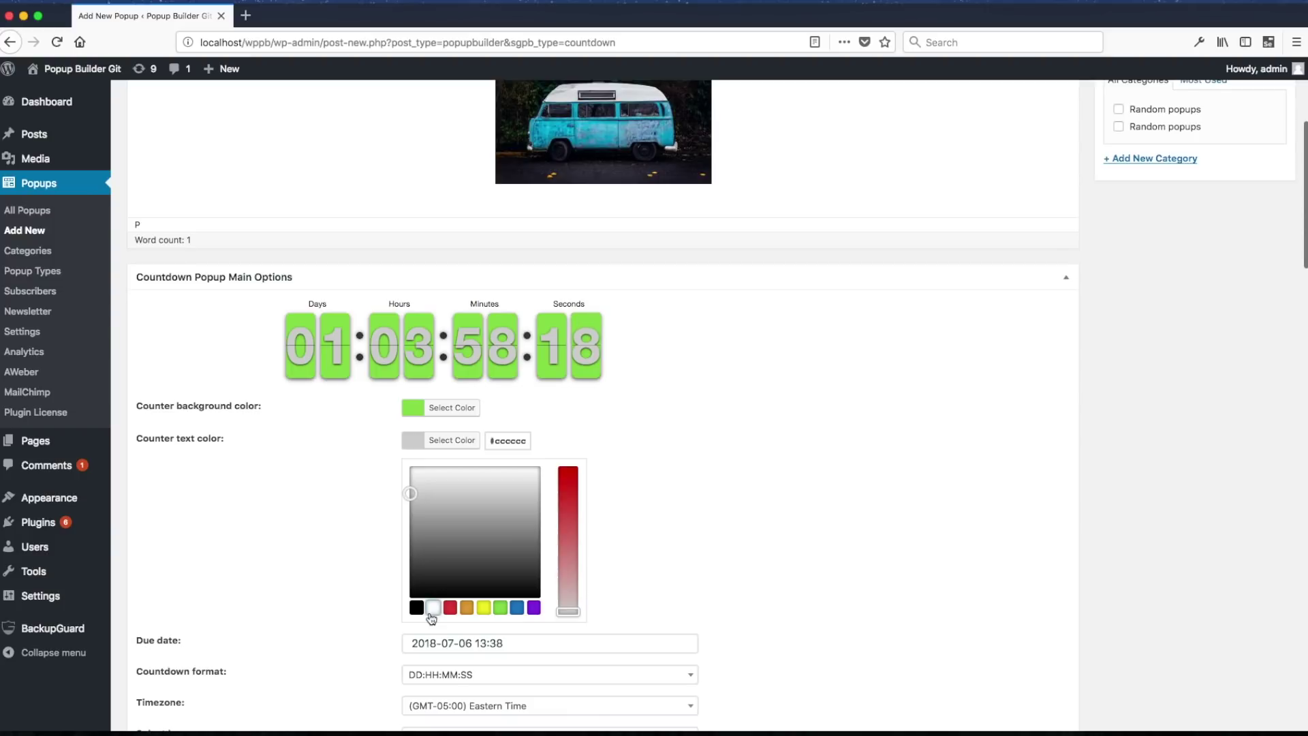
{"action": "left_click", "coordinate": [905, 532]}
{"action": "scroll", "coordinate": [893, 528], "scroll_direction": "down", "scroll_amount": 5}
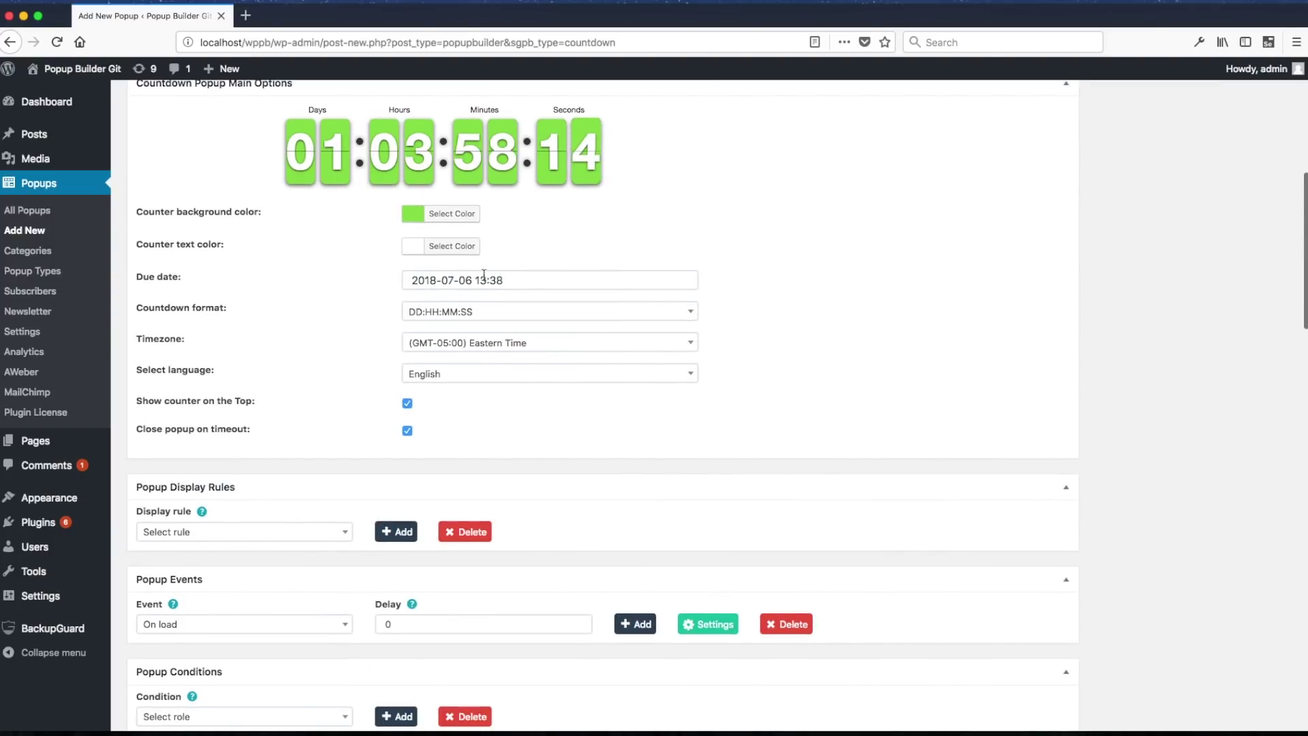
- Look through the timezone and language choices in the countdown popup's main options
{"action": "left_click", "coordinate": [455, 343]}
{"action": "left_click", "coordinate": [537, 346]}
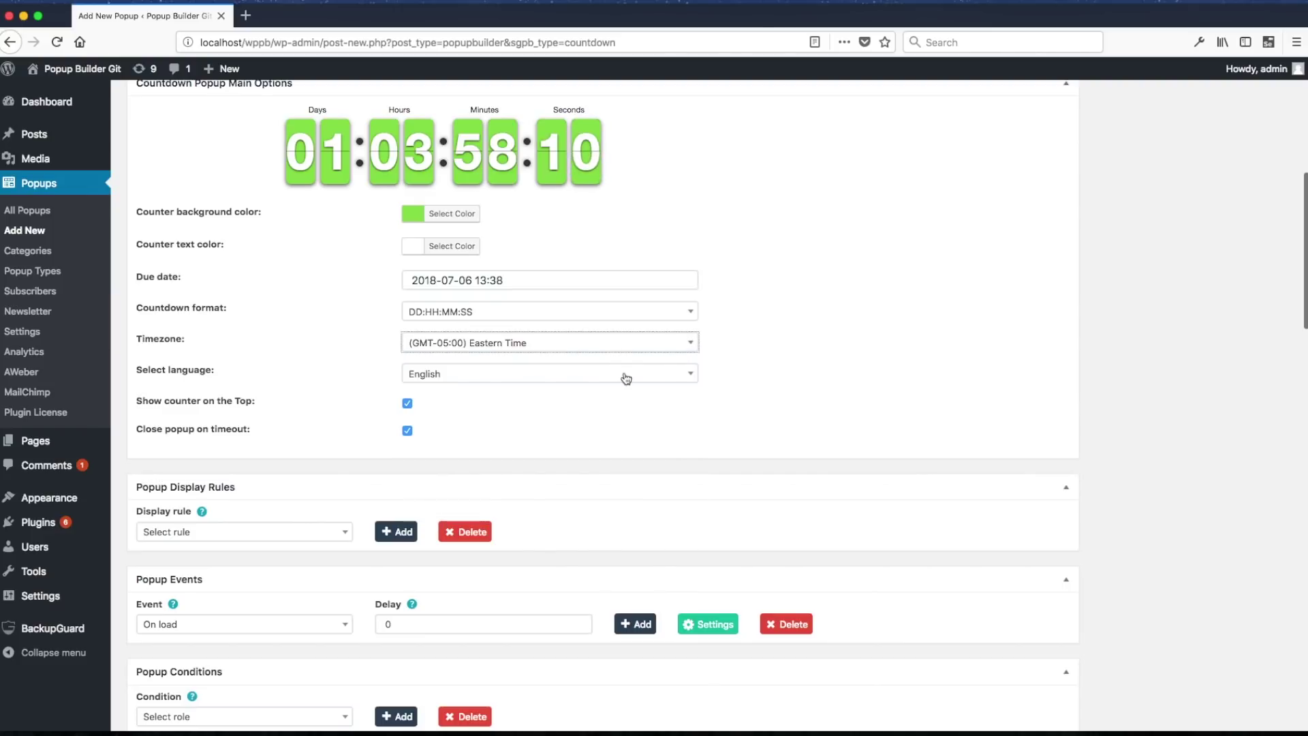
{"action": "left_click", "coordinate": [572, 379]}
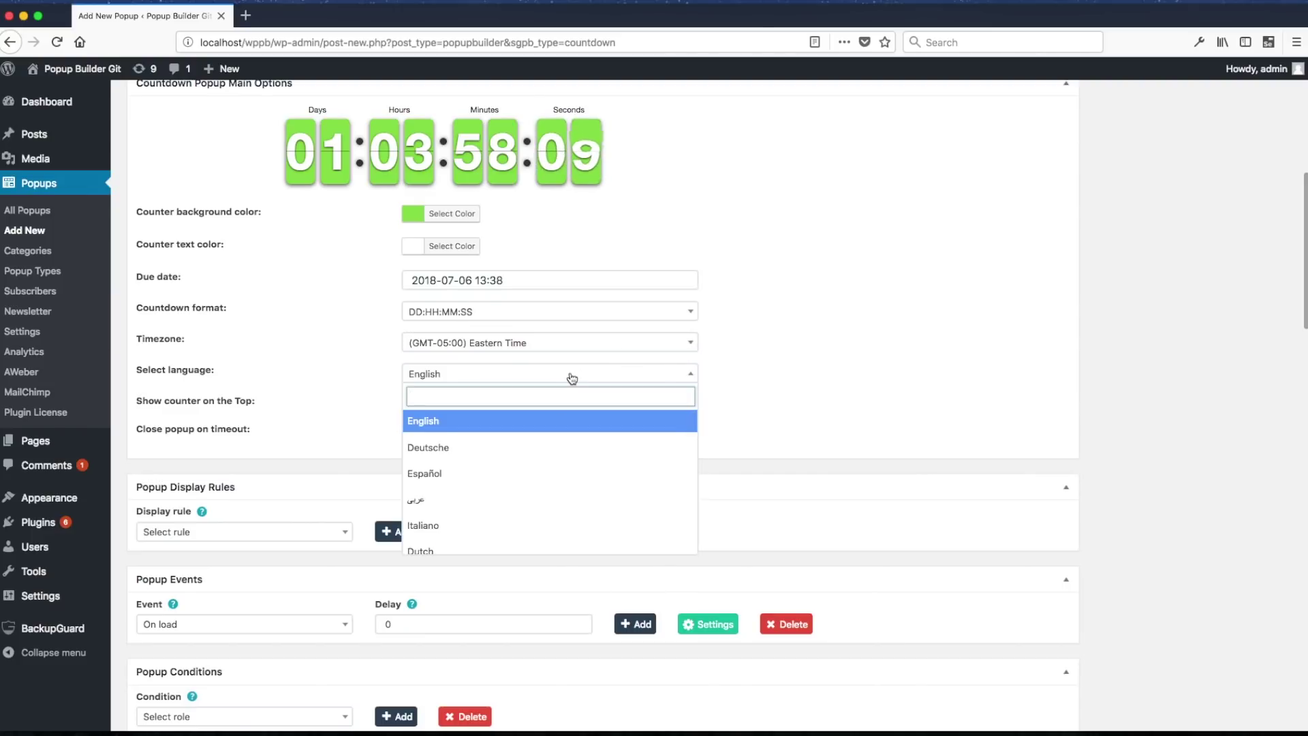
{"action": "scroll", "coordinate": [546, 538], "scroll_direction": "down", "scroll_amount": 3}
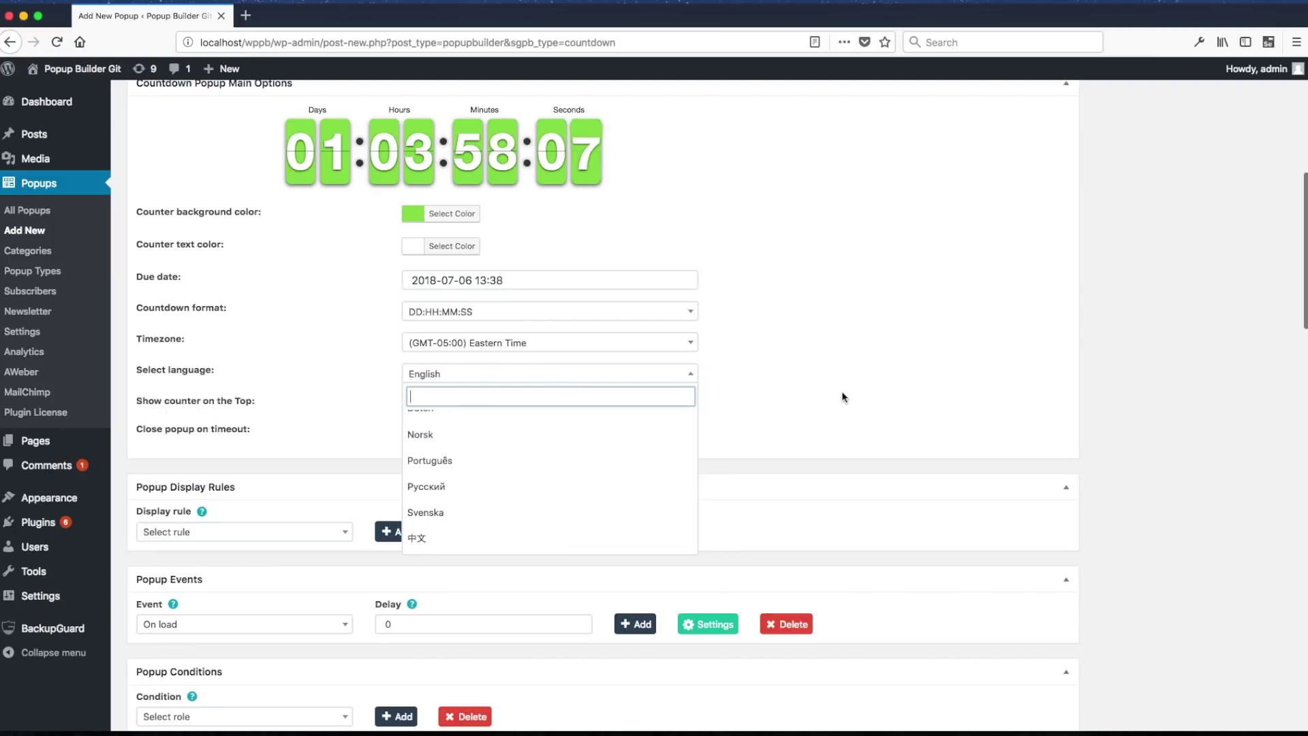
{"action": "left_click", "coordinate": [682, 358]}
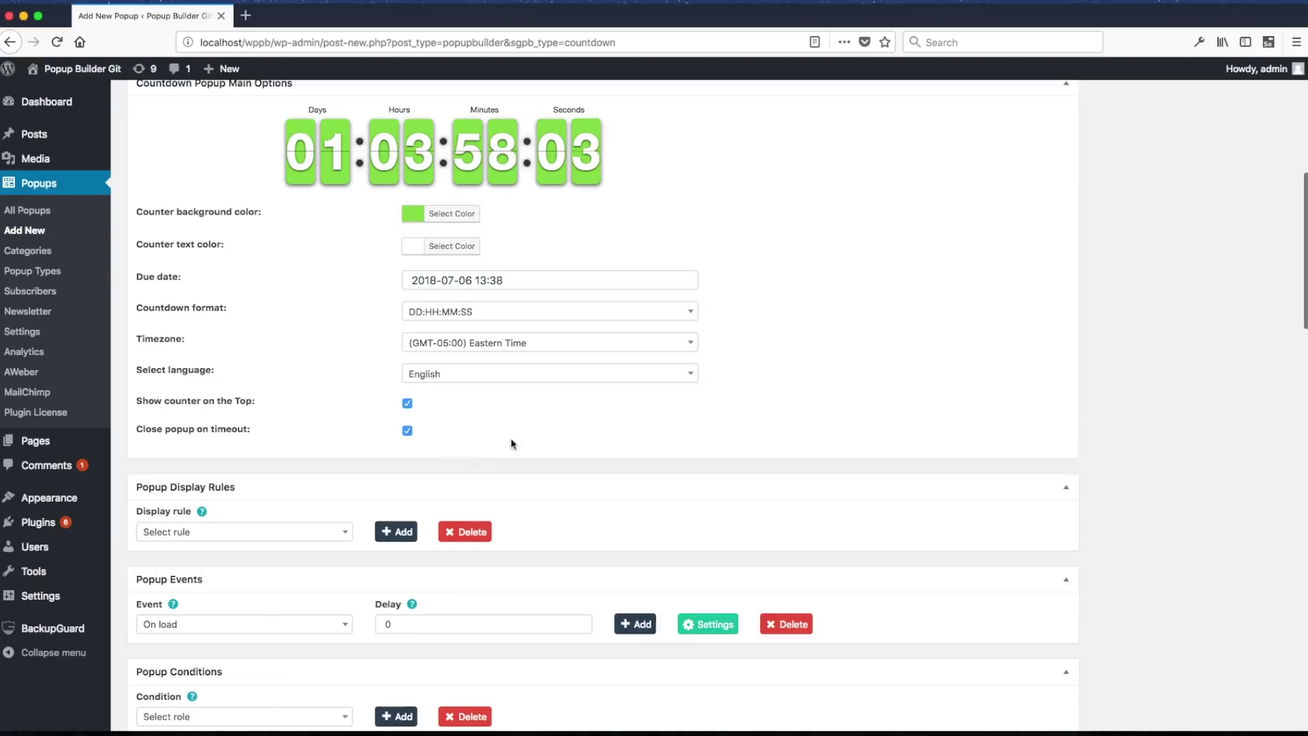
- Publish the Countdown popup and preview it
{"action": "scroll", "coordinate": [556, 436], "scroll_direction": "down", "scroll_amount": 1}
{"action": "key", "text": "super+r"}
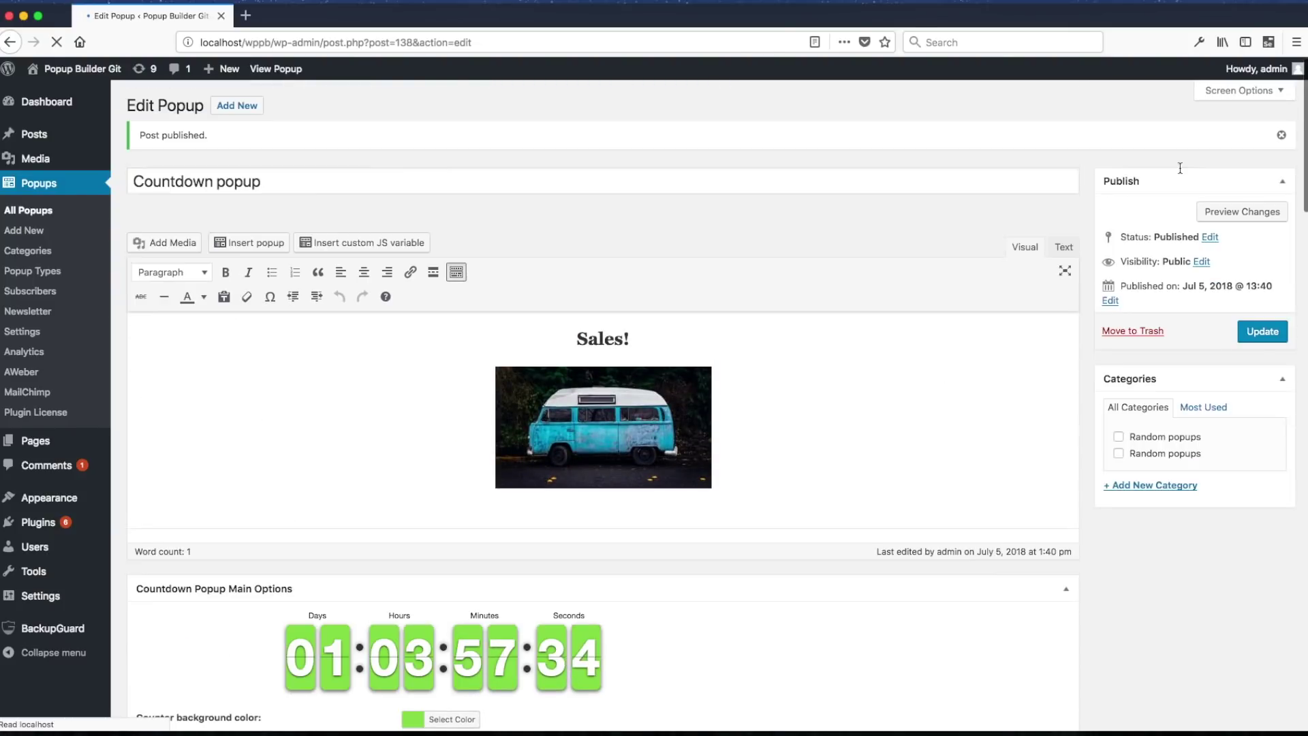
{"action": "left_click", "coordinate": [1230, 212]}
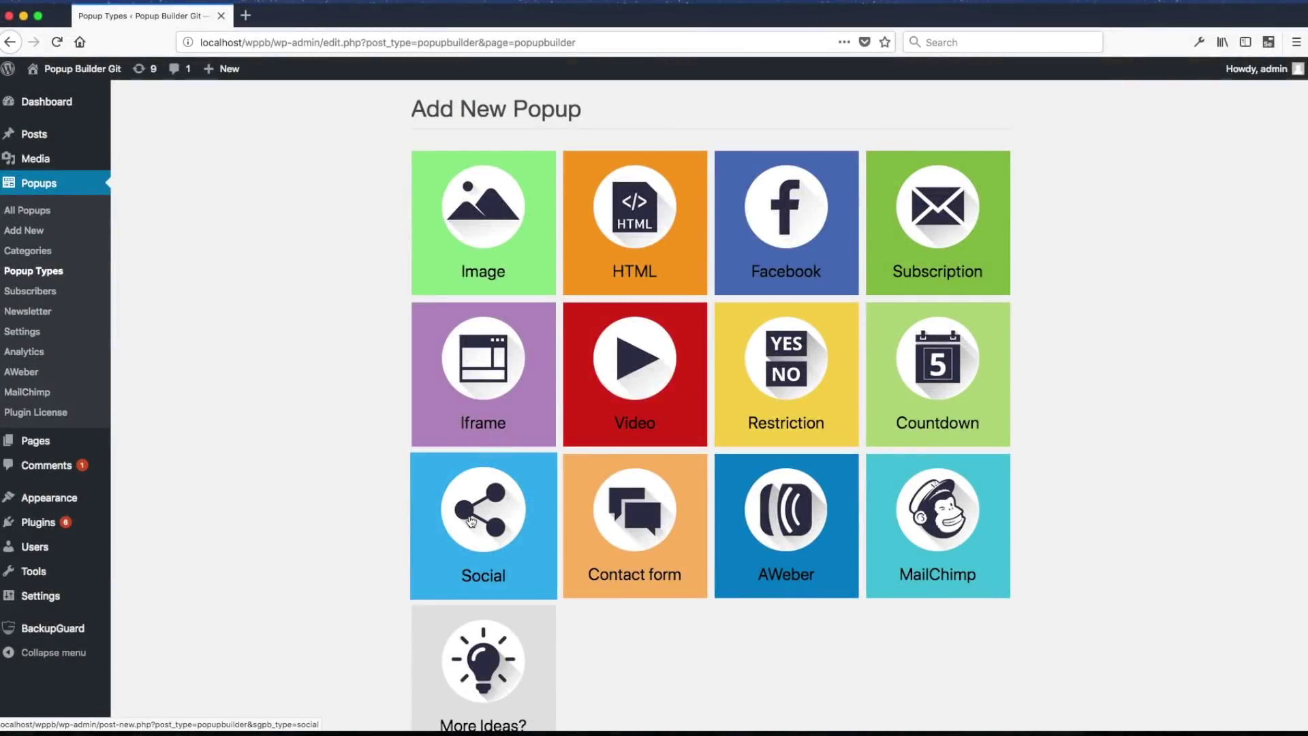
- Start a new Social popup titled "Social Popup" and write "Social share Popup." as its content
{"action": "left_click", "coordinate": [470, 521]}
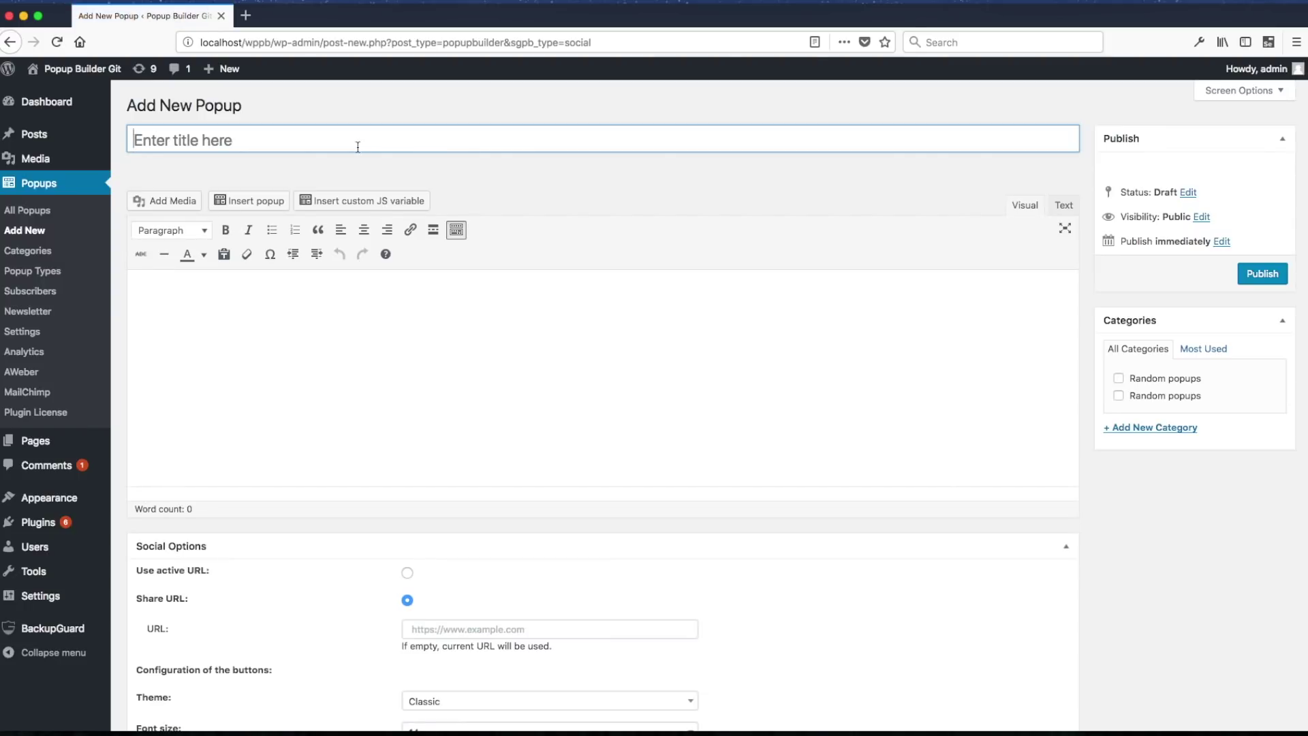
{"action": "key", "text": "shift"}
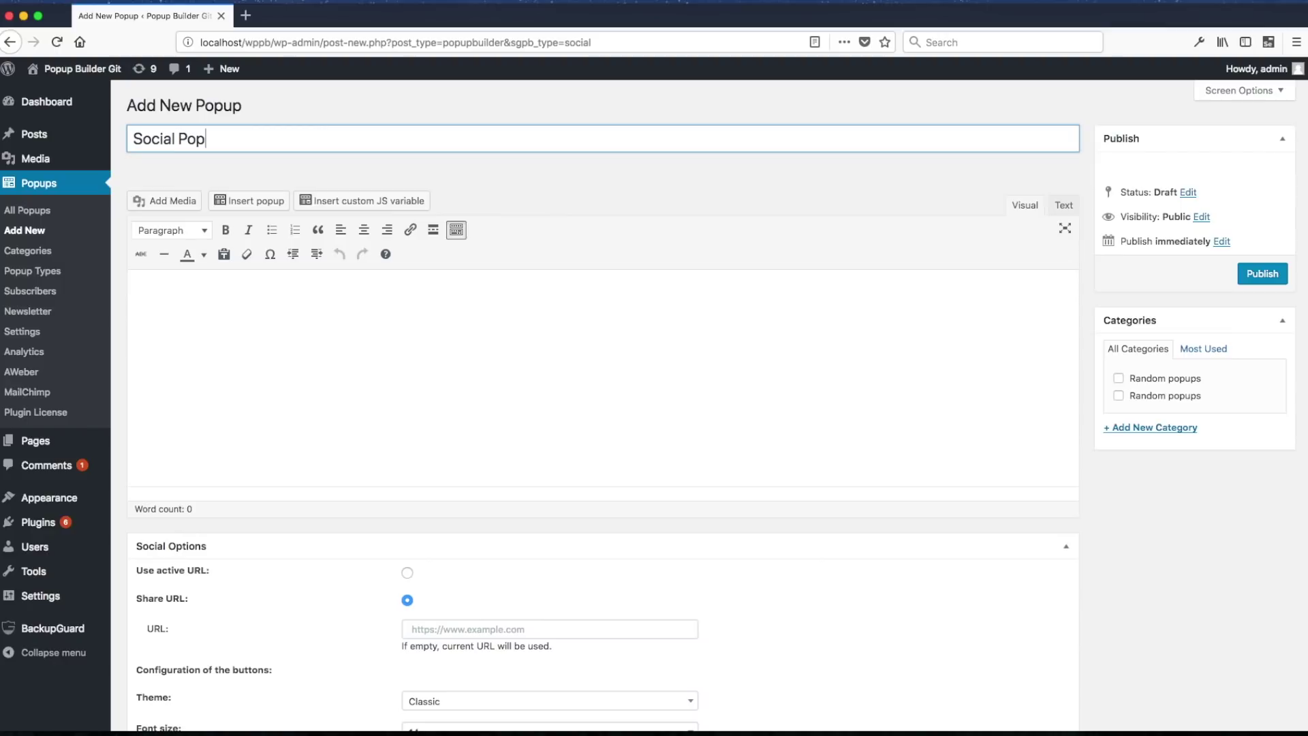
{"action": "left_click", "coordinate": [374, 319]}
{"action": "type", "text": "Social share Popup."}
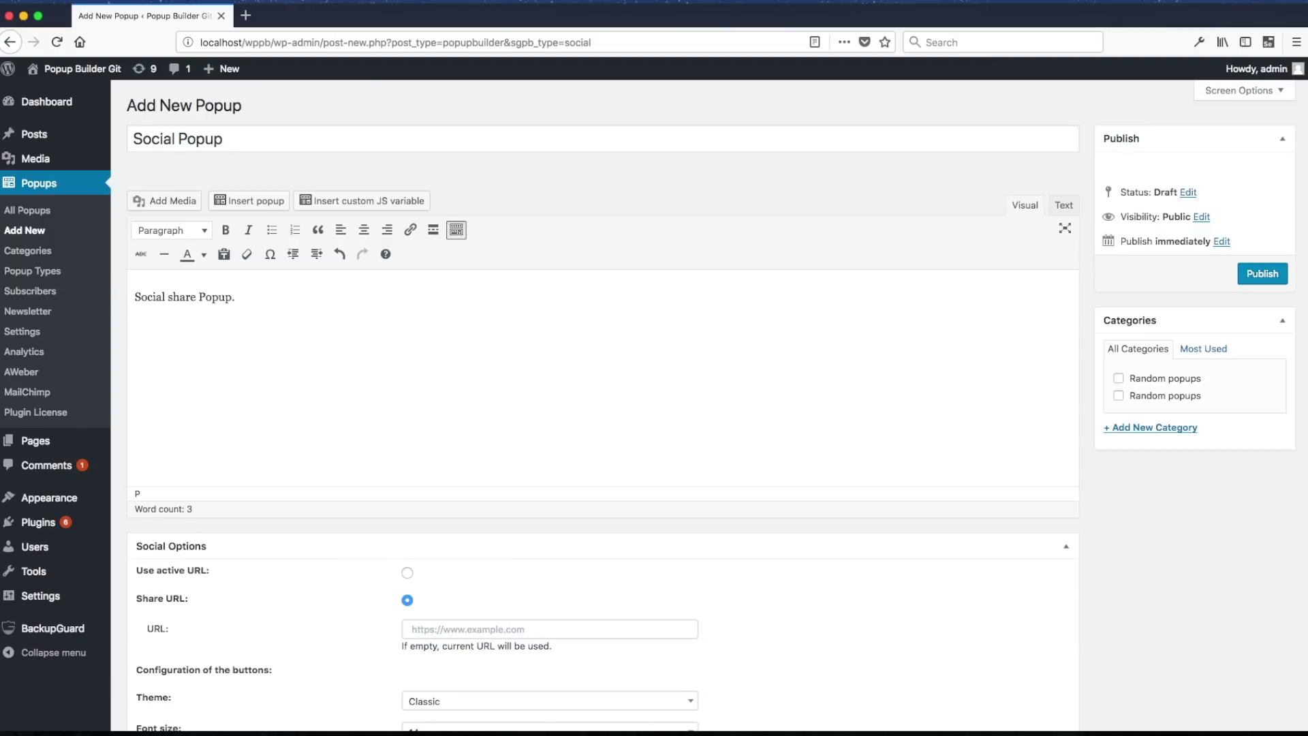
- Set the theme of the social share buttons to Minima and check the sample buttons below the options
{"action": "scroll", "coordinate": [394, 382], "scroll_direction": "down", "scroll_amount": 15}
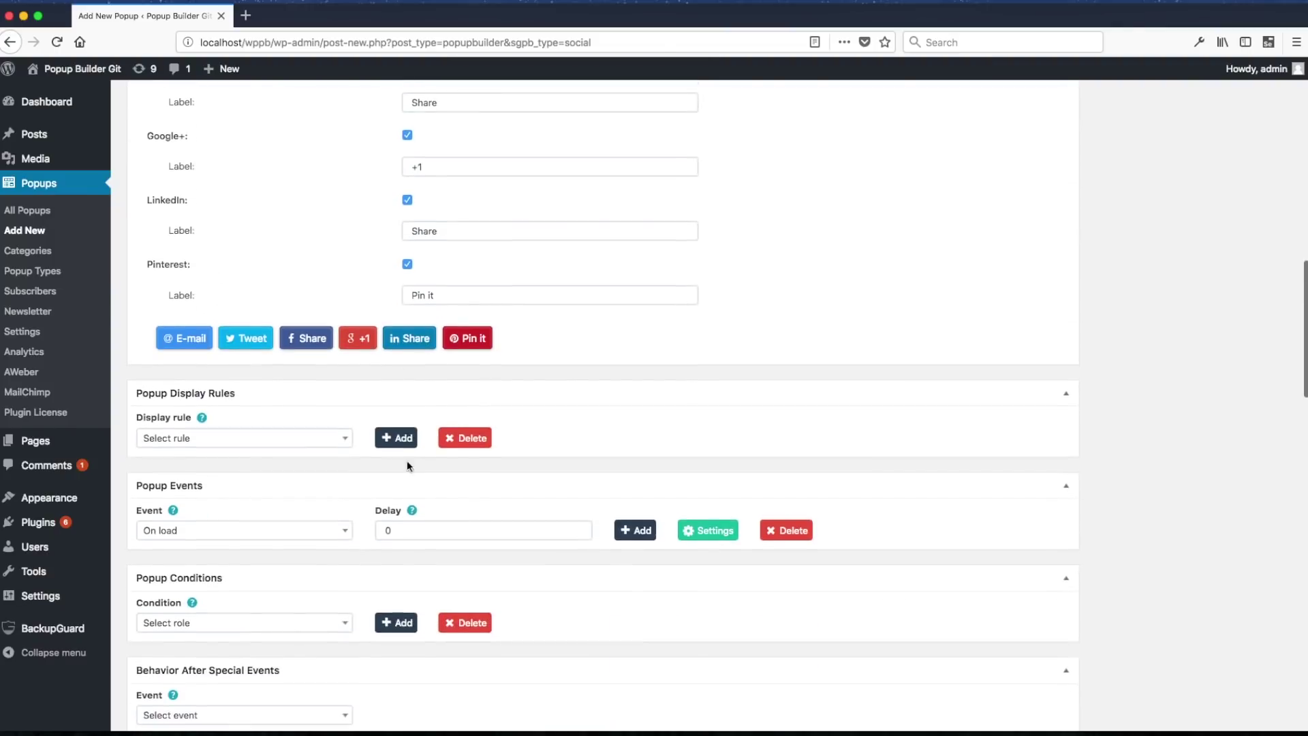
{"action": "scroll", "coordinate": [419, 546], "scroll_direction": "down", "scroll_amount": 5}
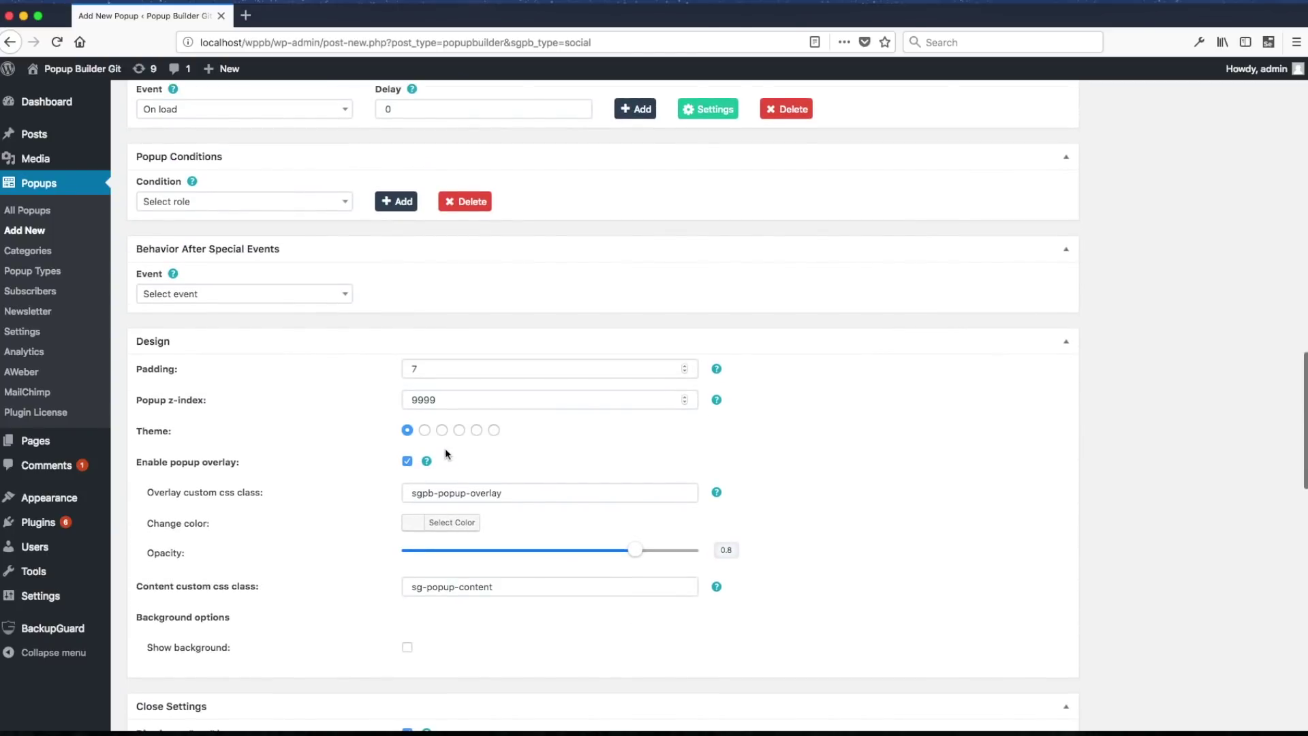
{"action": "mouse_move", "coordinate": [475, 431]}
{"action": "scroll", "coordinate": [342, 408], "scroll_direction": "up", "scroll_amount": 20}
{"action": "scroll", "coordinate": [422, 442], "scroll_direction": "down", "scroll_amount": 5}
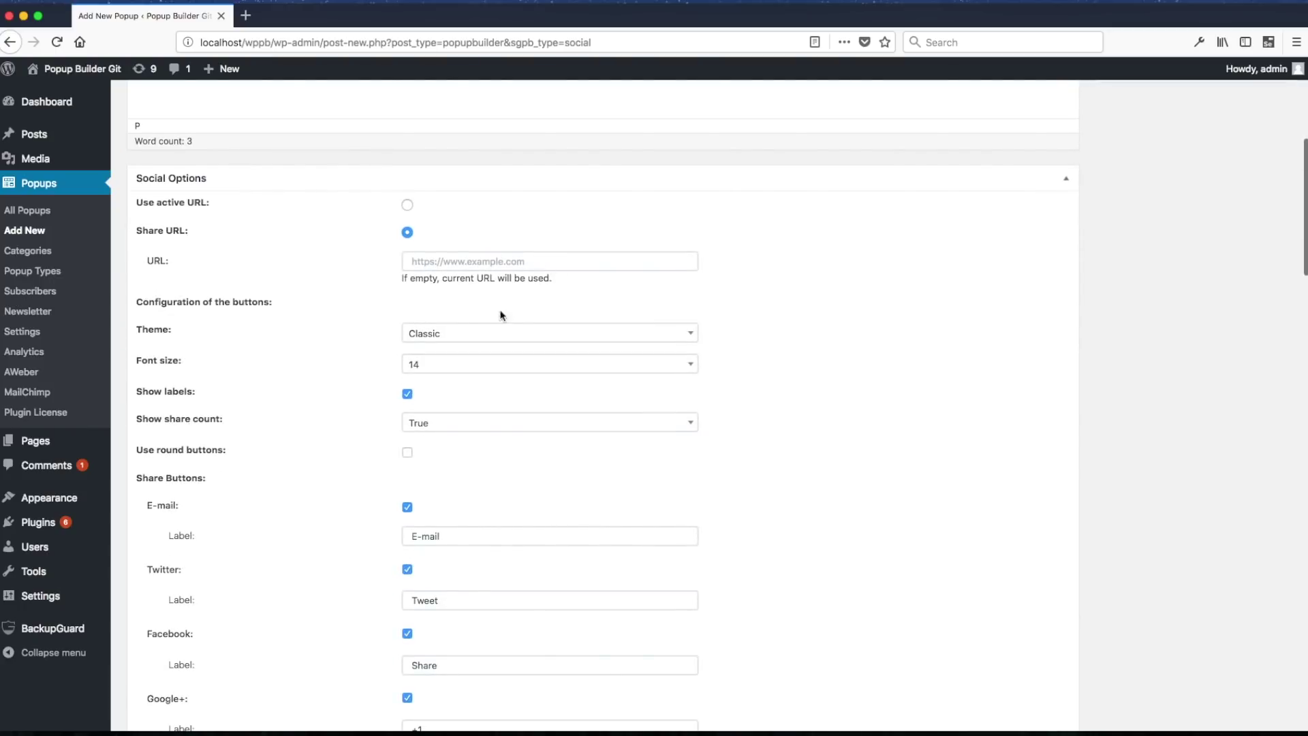
{"action": "left_click", "coordinate": [455, 333]}
{"action": "left_click", "coordinate": [481, 434]}
{"action": "scroll", "coordinate": [629, 464], "scroll_direction": "down", "scroll_amount": 3}
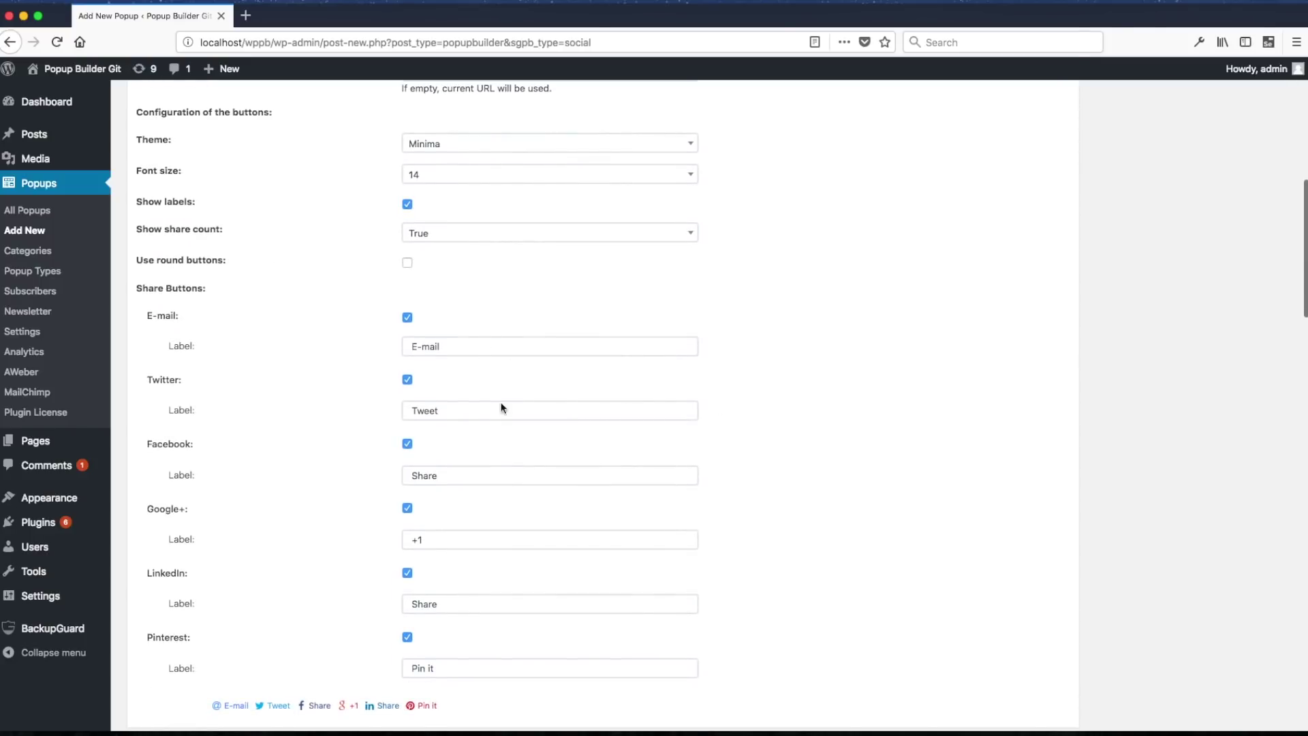
{"action": "scroll", "coordinate": [506, 590], "scroll_direction": "down", "scroll_amount": 3}
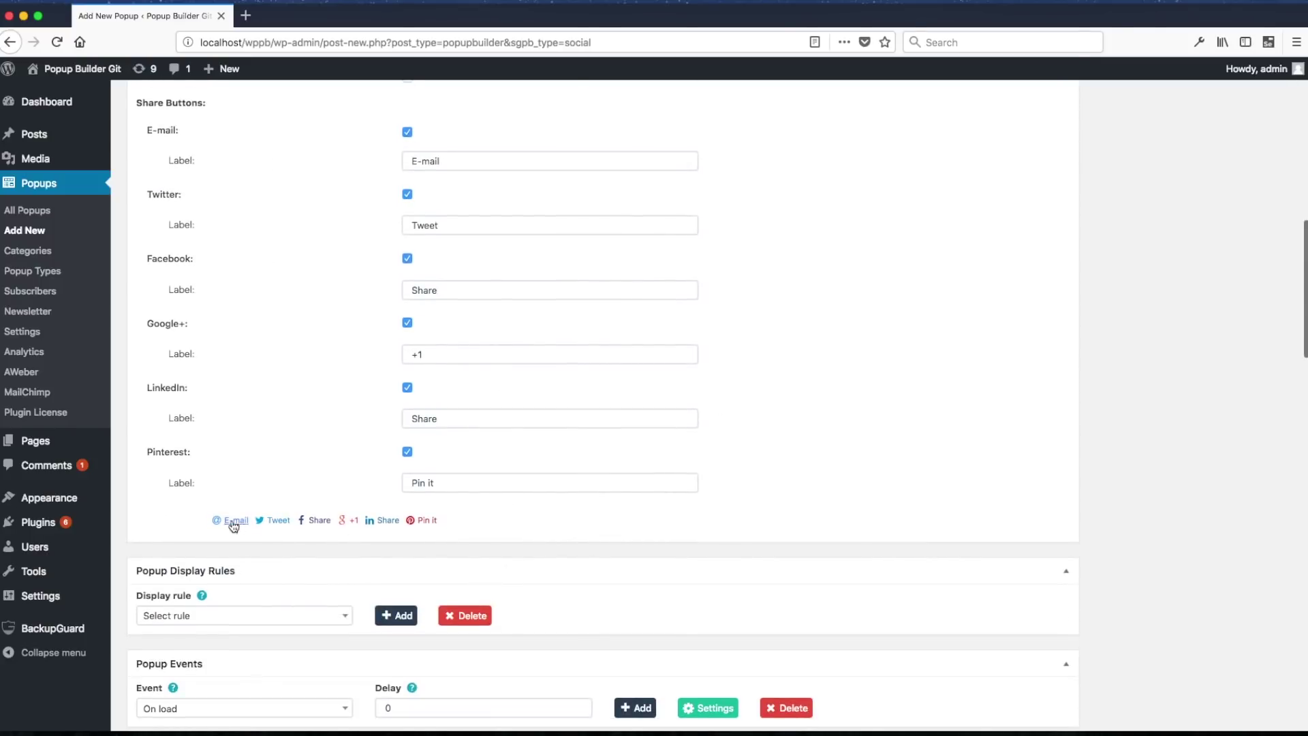
- Set the font size of the social share buttons to 18
{"action": "scroll", "coordinate": [623, 400], "scroll_direction": "up", "scroll_amount": 4}
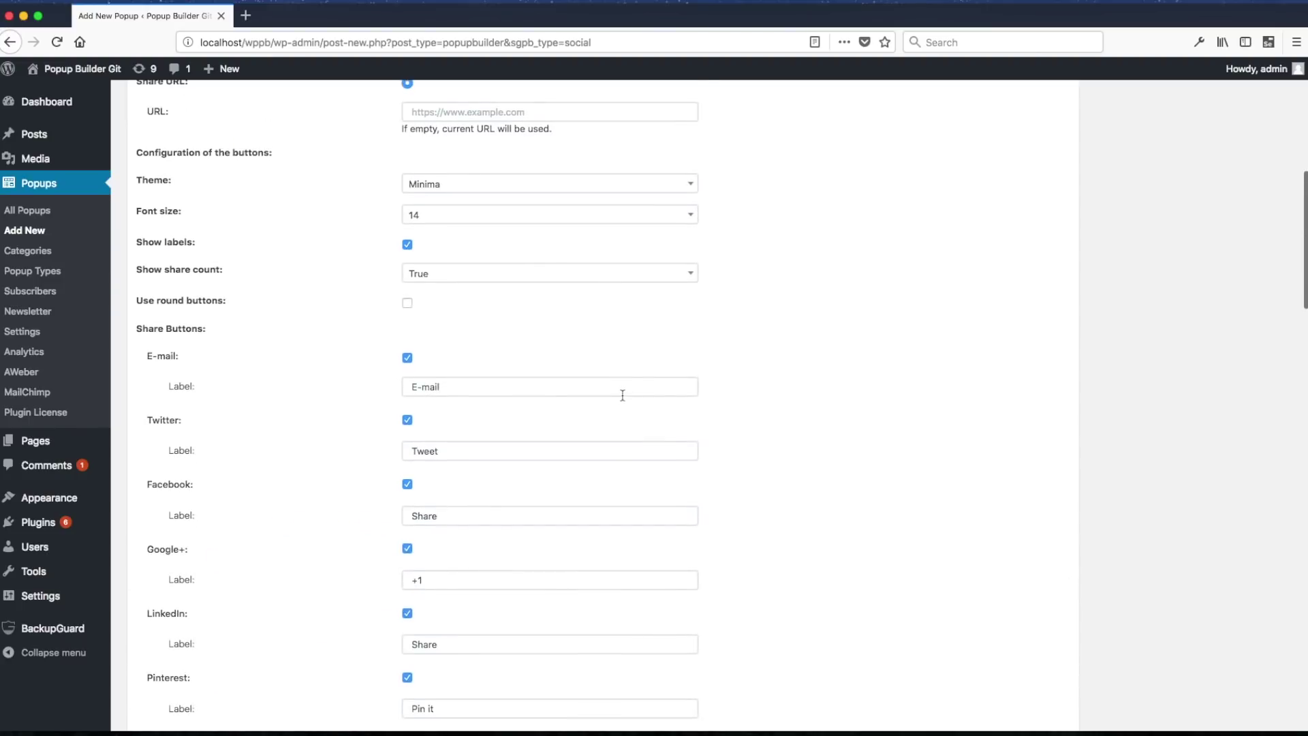
{"action": "left_click", "coordinate": [581, 219]}
{"action": "scroll", "coordinate": [561, 355], "scroll_direction": "down", "scroll_amount": 2}
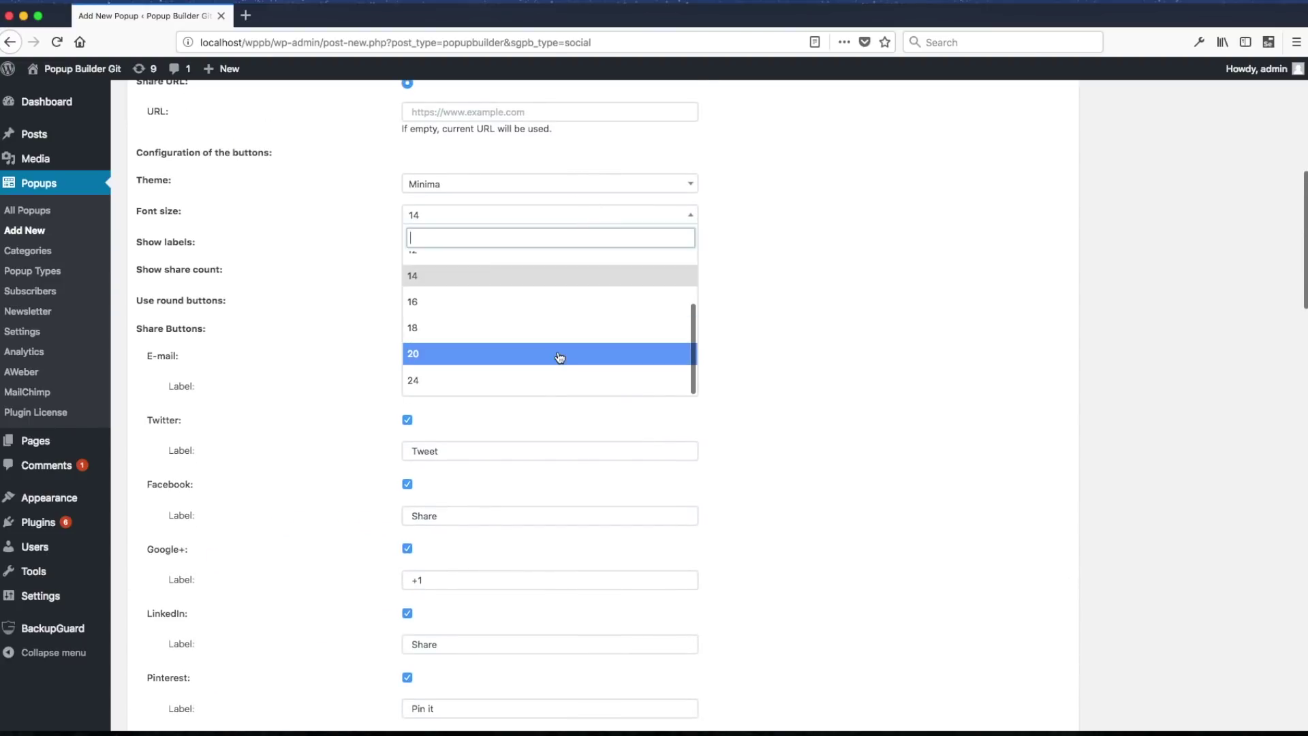
{"action": "left_click", "coordinate": [532, 337]}
{"action": "scroll", "coordinate": [725, 450], "scroll_direction": "down", "scroll_amount": 5}
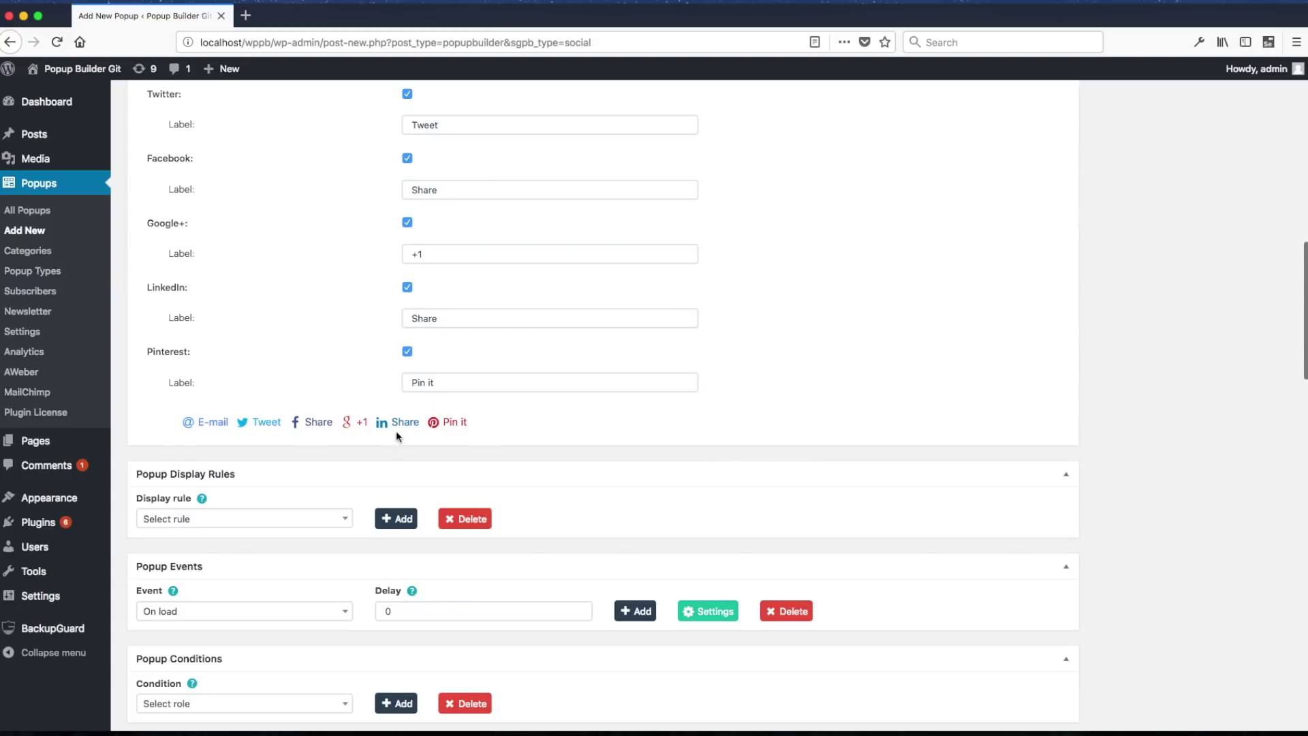
- Publish the Social Popup and preview it
{"action": "scroll", "coordinate": [722, 273], "scroll_direction": "up", "scroll_amount": 9}
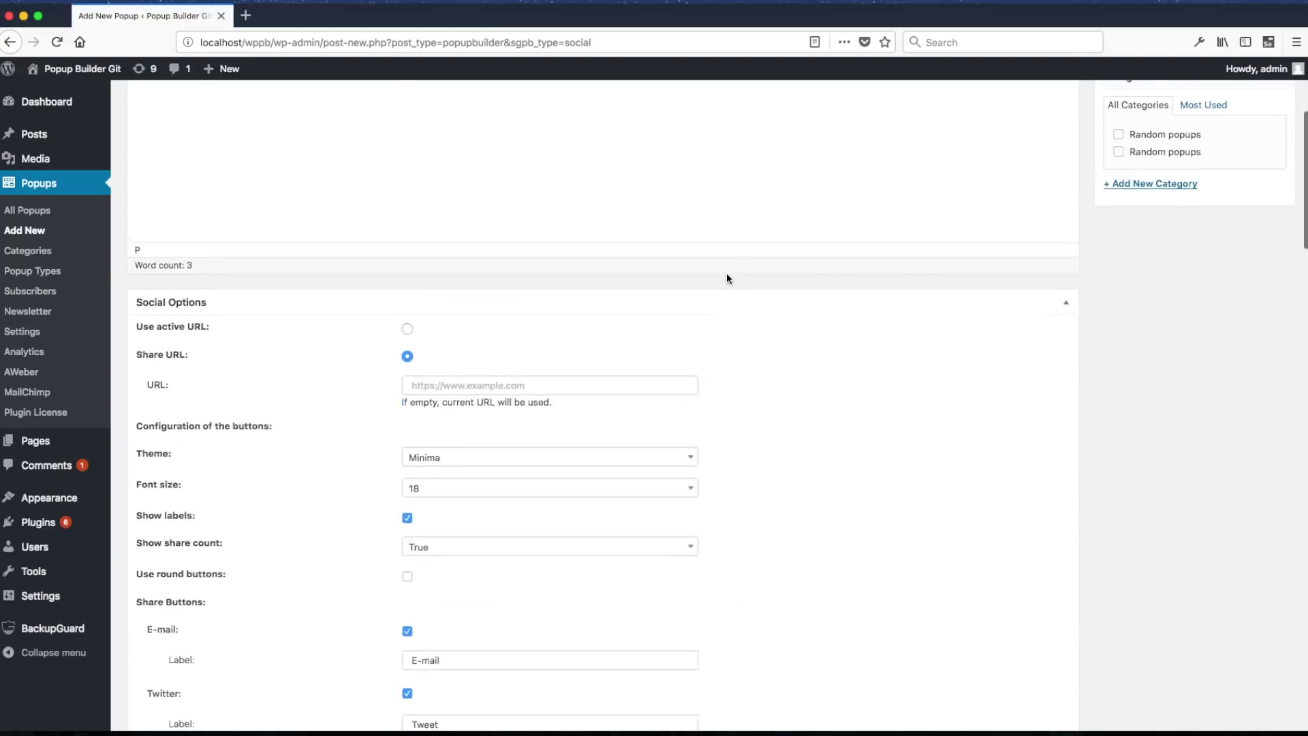
{"action": "scroll", "coordinate": [726, 278], "scroll_direction": "up", "scroll_amount": 5}
{"action": "left_click", "coordinate": [1263, 354]}
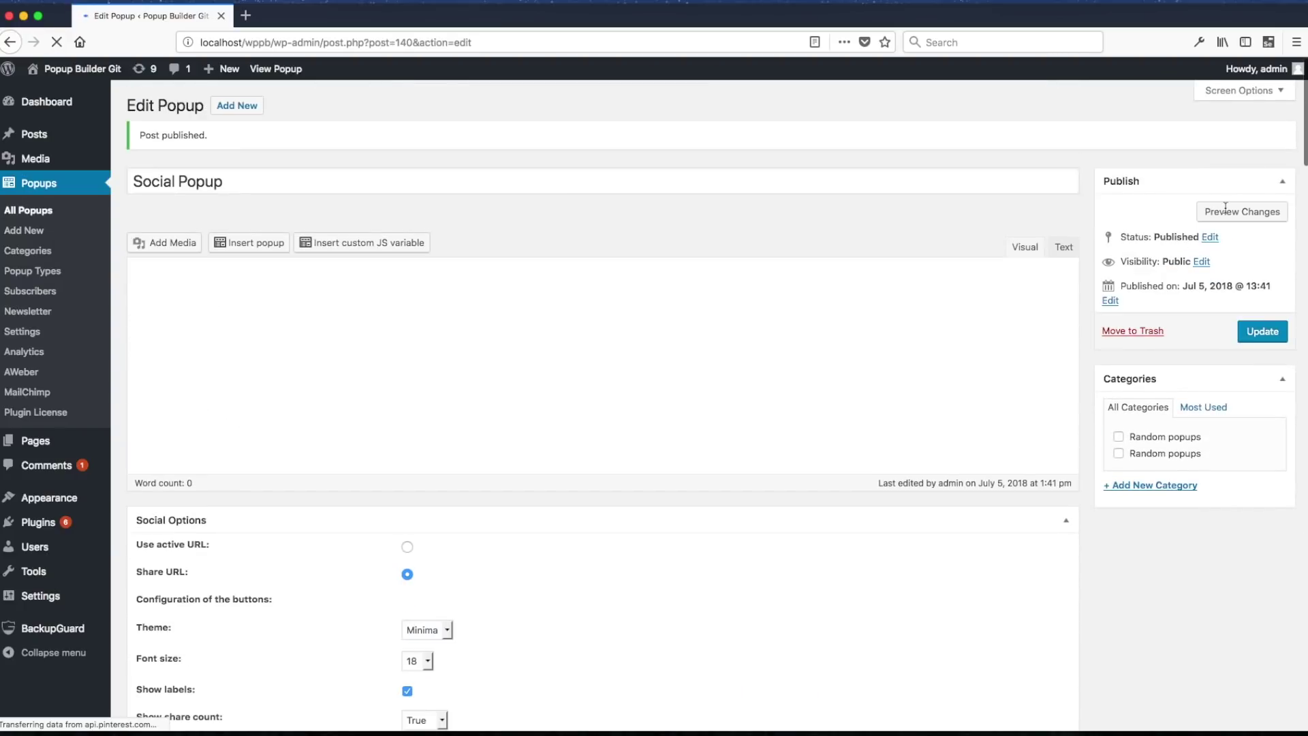
{"action": "left_click", "coordinate": [1228, 210]}
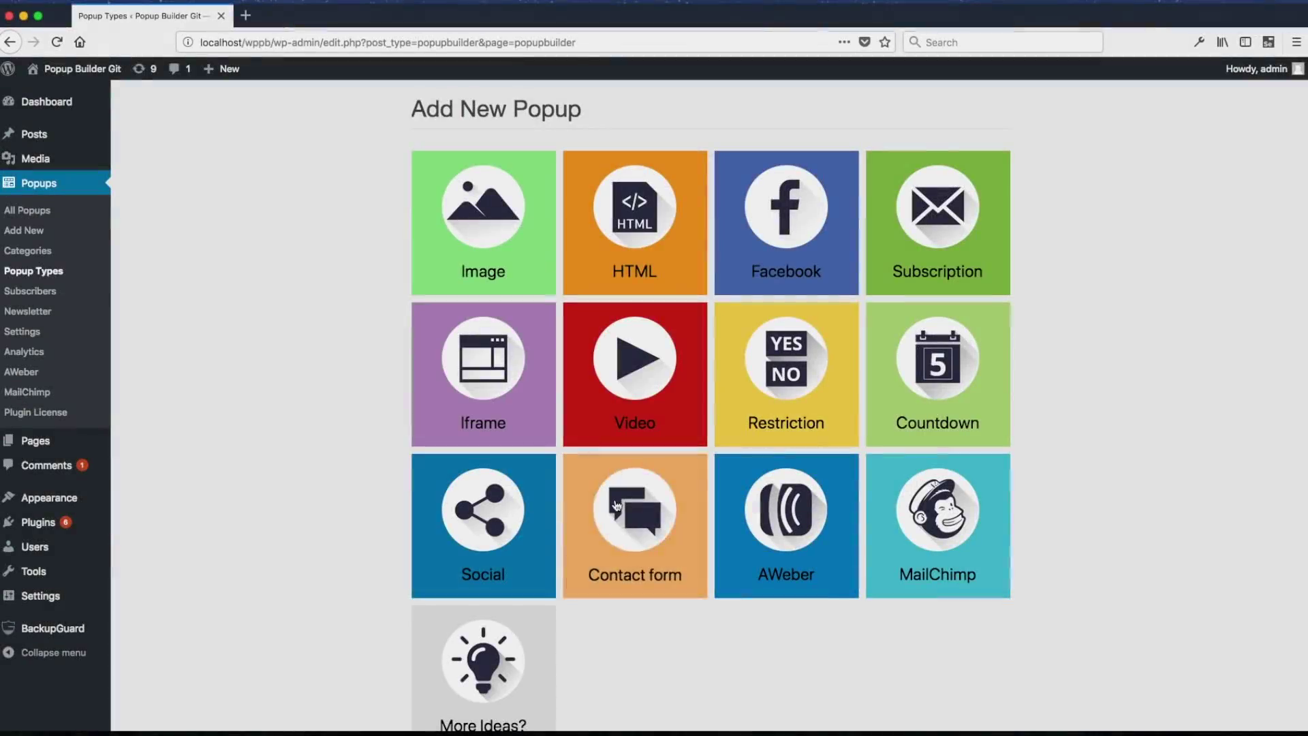
- Start a new Contact form popup titled "Contact Form Popup"
{"action": "left_click", "coordinate": [616, 506]}
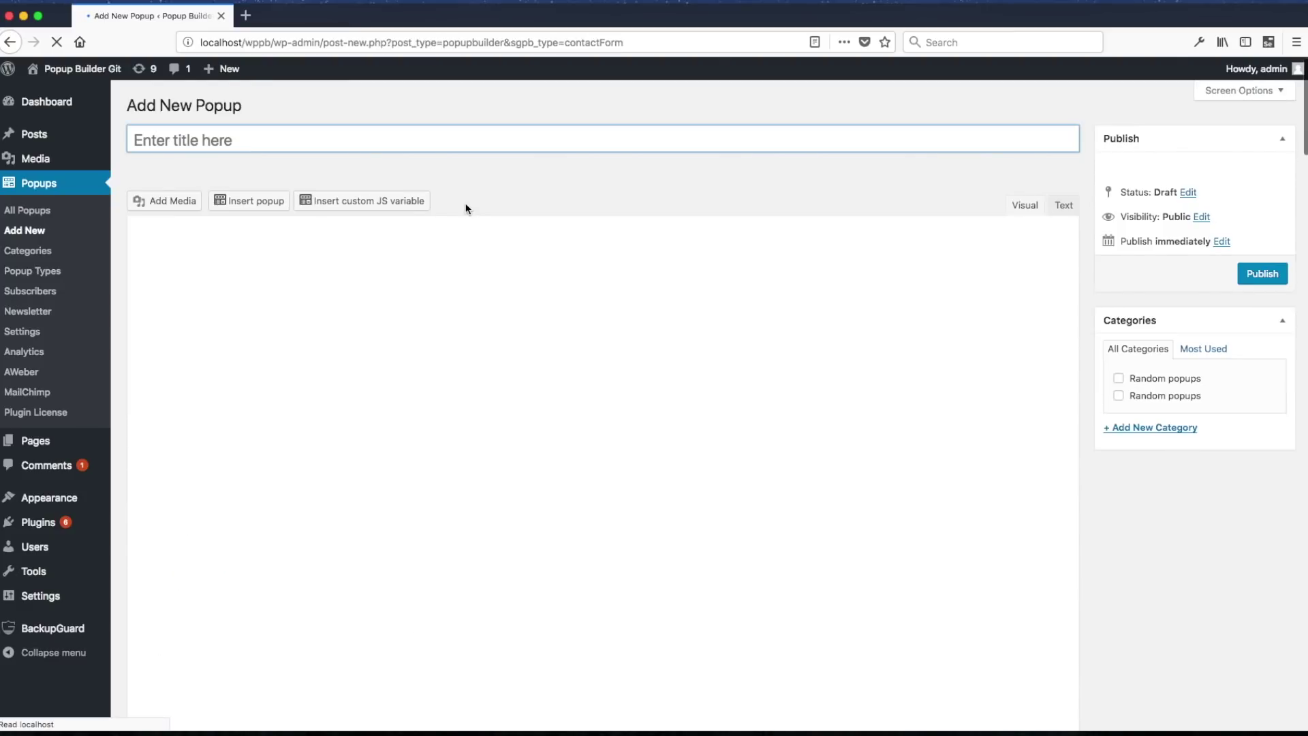
{"action": "type", "text": "C"}
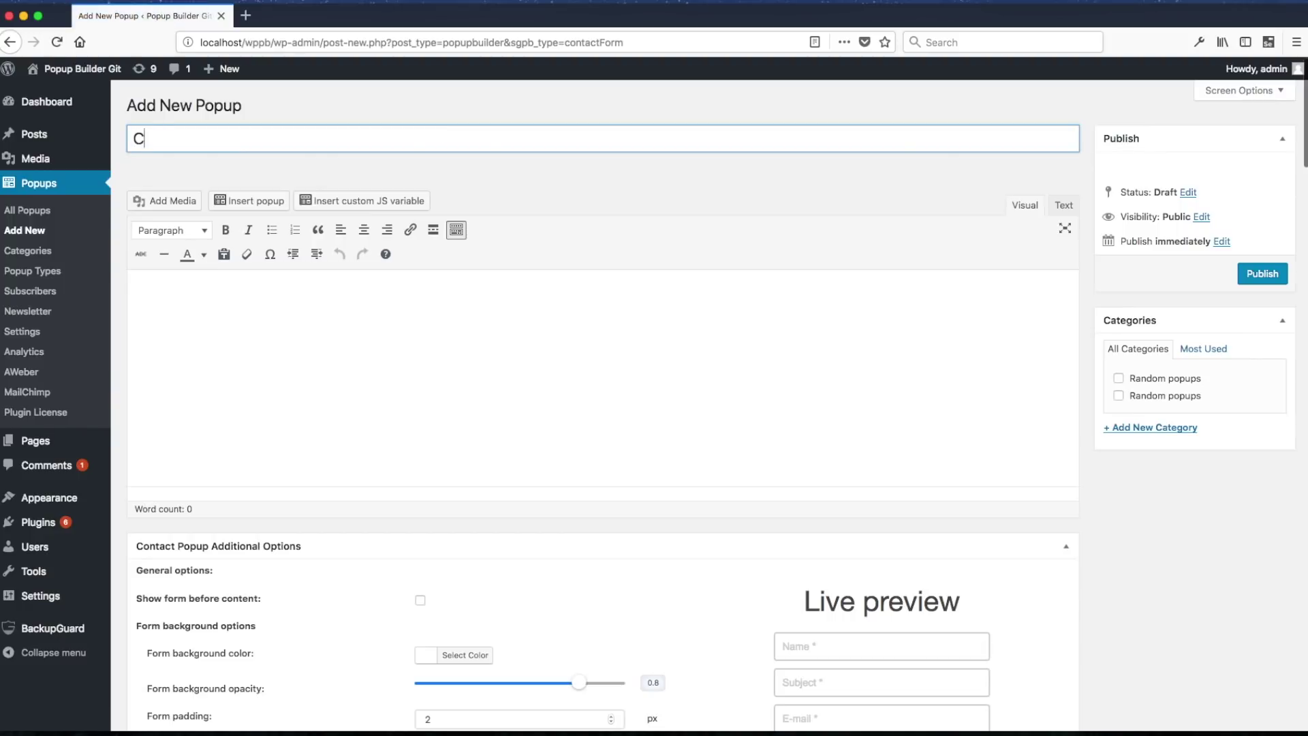
{"action": "type", "text": "ontact Form Popup"}
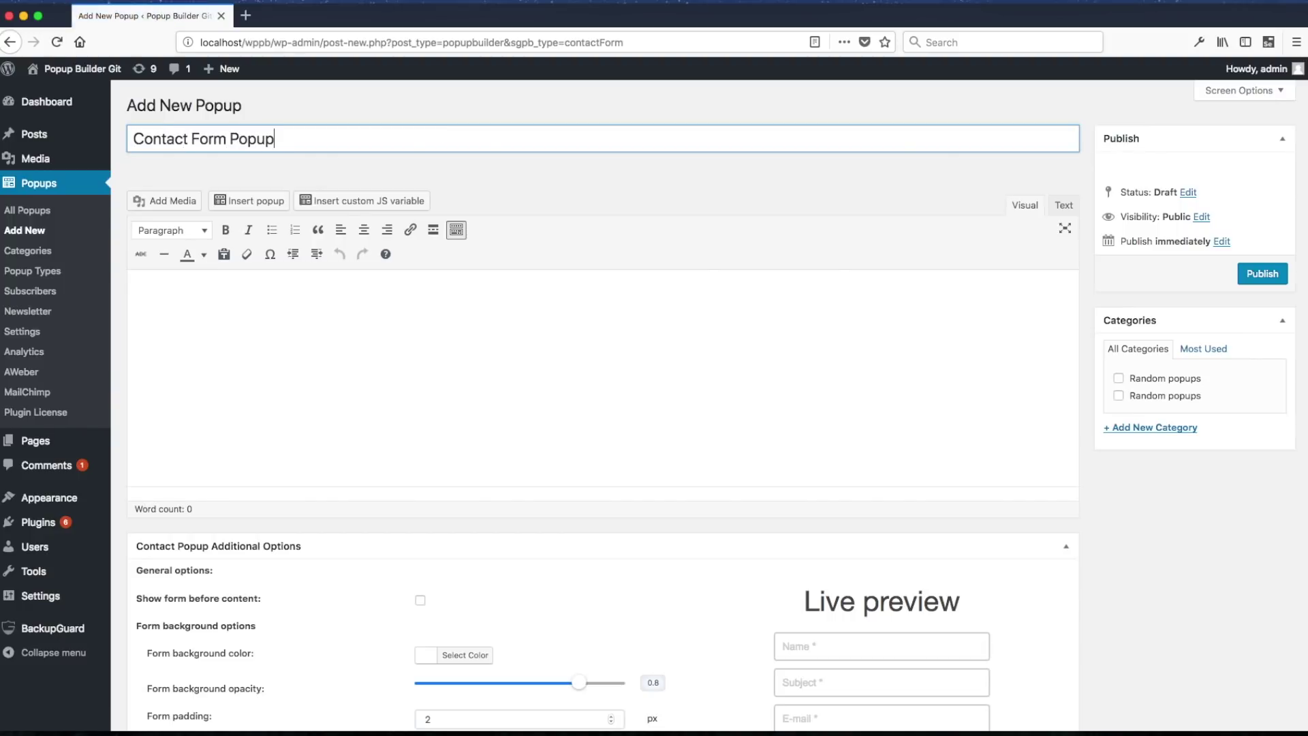
- Examine the contact form popup's field, style, submit button, after-submission, display rule and other popup options
{"action": "scroll", "coordinate": [689, 530], "scroll_direction": "down", "scroll_amount": 5}
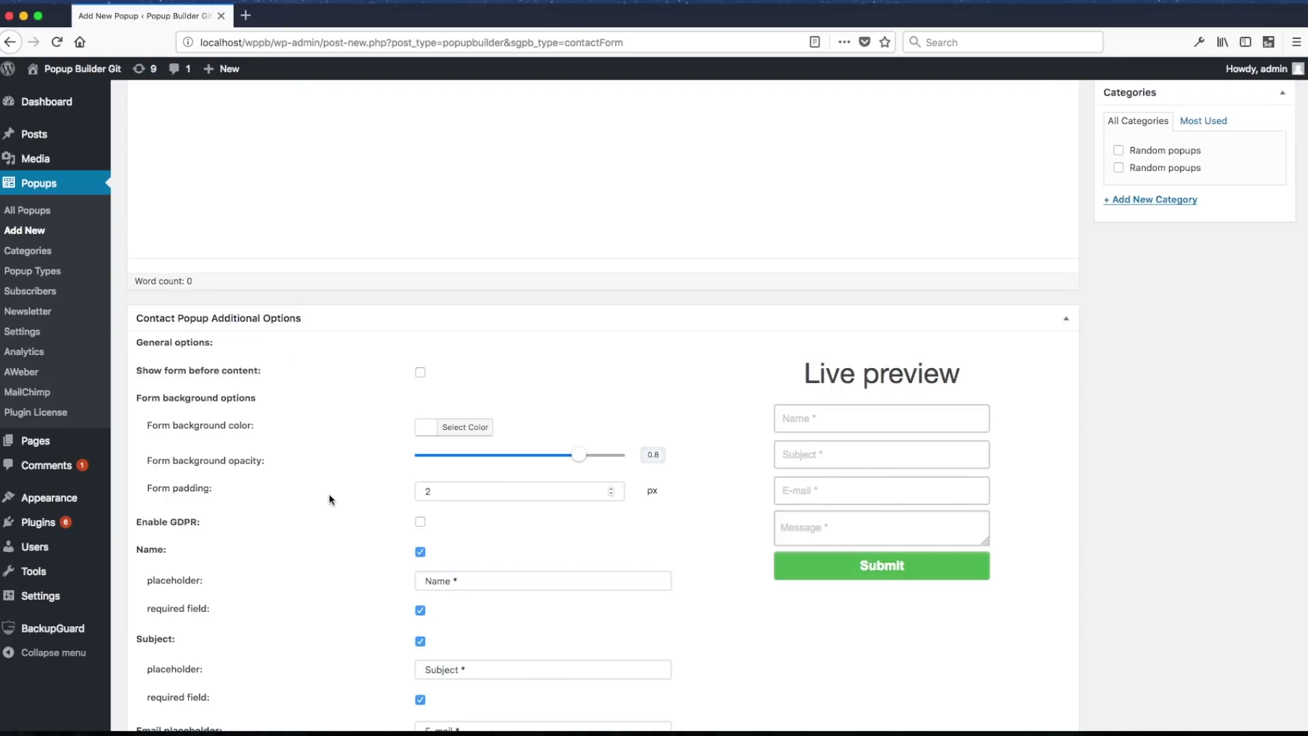
{"action": "scroll", "coordinate": [331, 500], "scroll_direction": "down", "scroll_amount": 4}
{"action": "scroll", "coordinate": [434, 286], "scroll_direction": "down", "scroll_amount": 12}
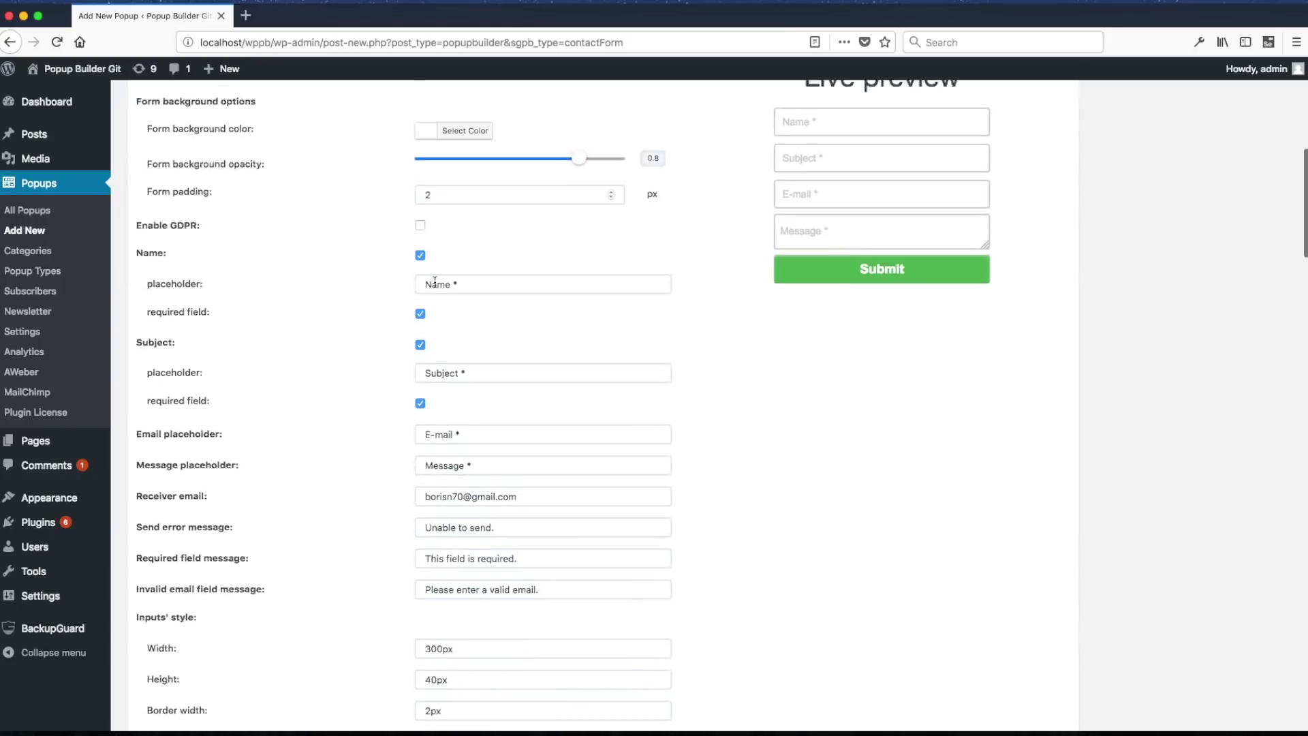
{"action": "scroll", "coordinate": [496, 459], "scroll_direction": "down", "scroll_amount": 6}
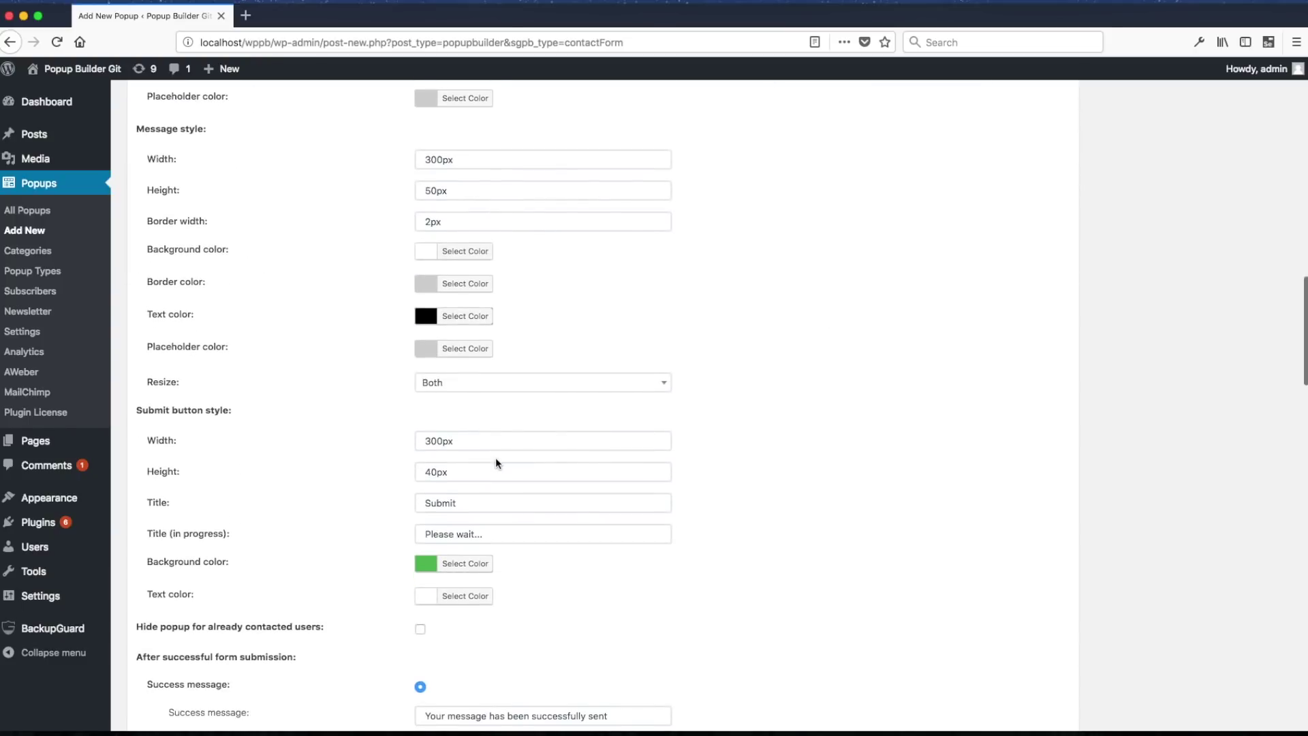
{"action": "scroll", "coordinate": [404, 555], "scroll_direction": "down", "scroll_amount": 3}
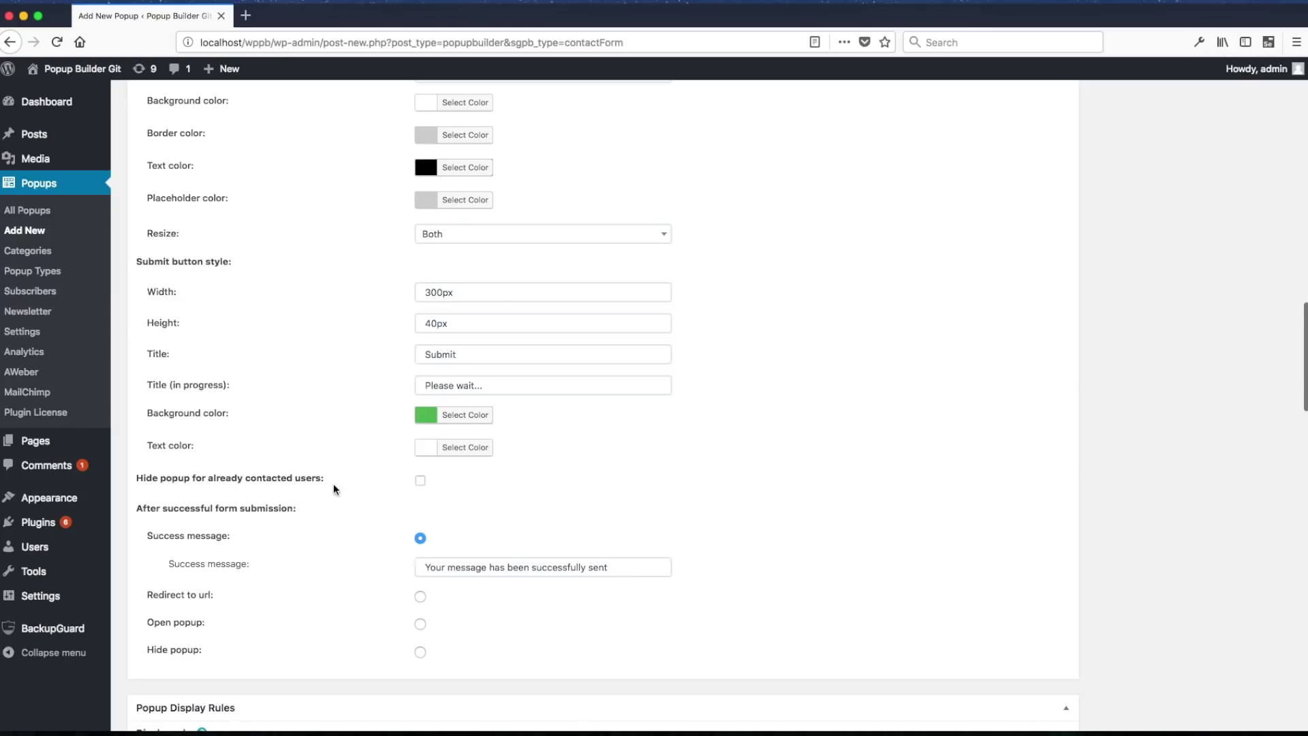
{"action": "scroll", "coordinate": [245, 607], "scroll_direction": "down", "scroll_amount": 20}
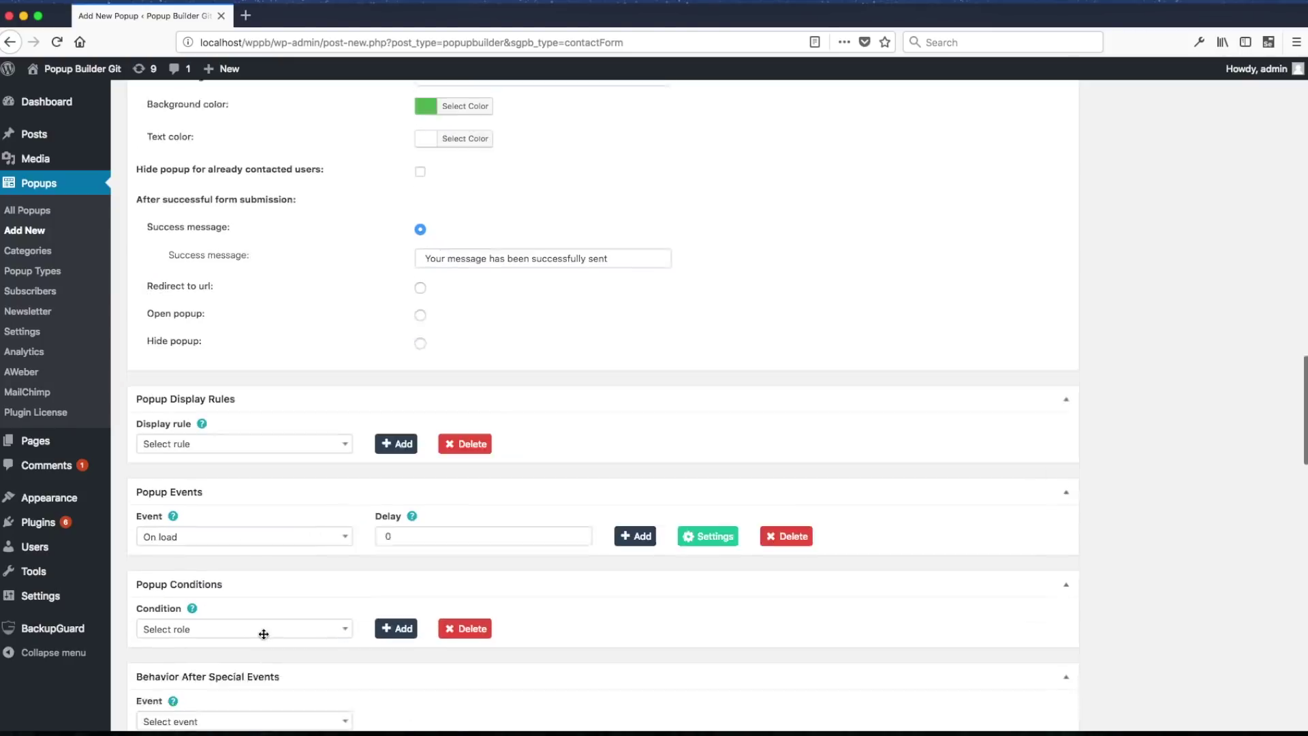
{"action": "scroll", "coordinate": [267, 615], "scroll_direction": "down", "scroll_amount": 15}
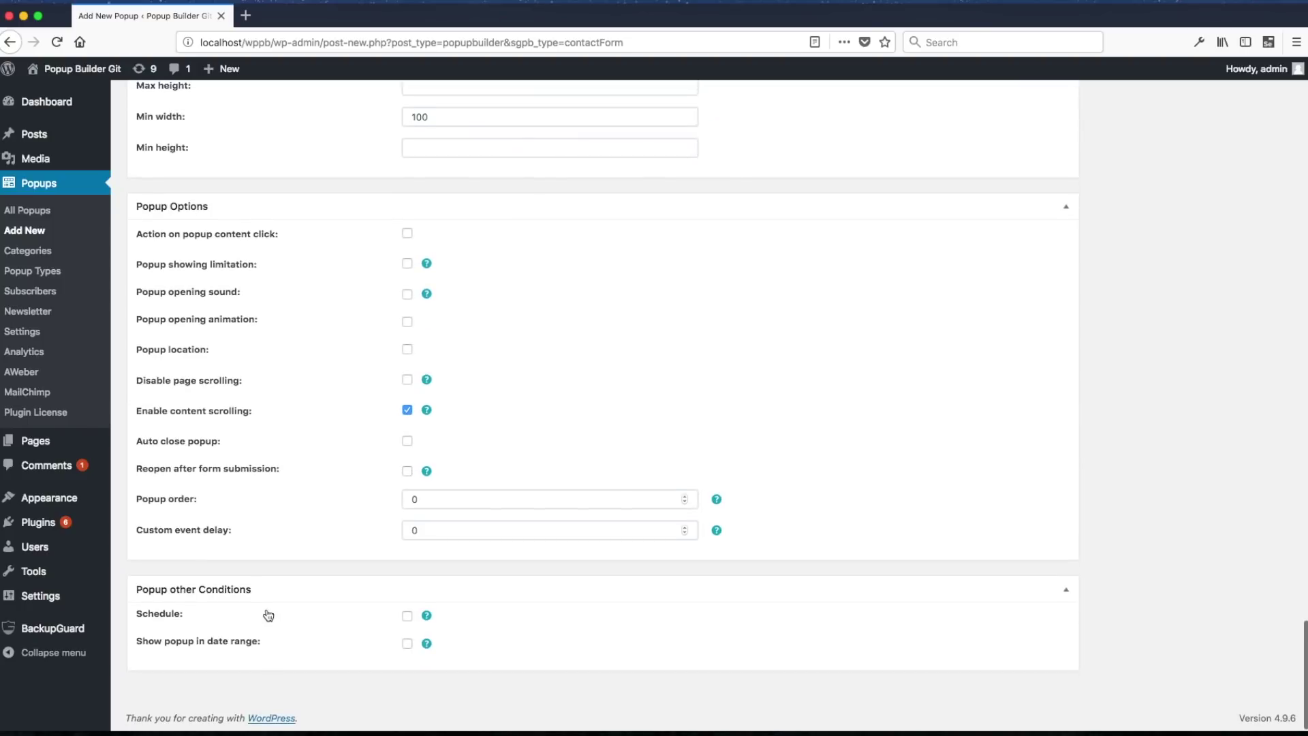
{"action": "scroll", "coordinate": [800, 412], "scroll_direction": "up", "scroll_amount": 20}
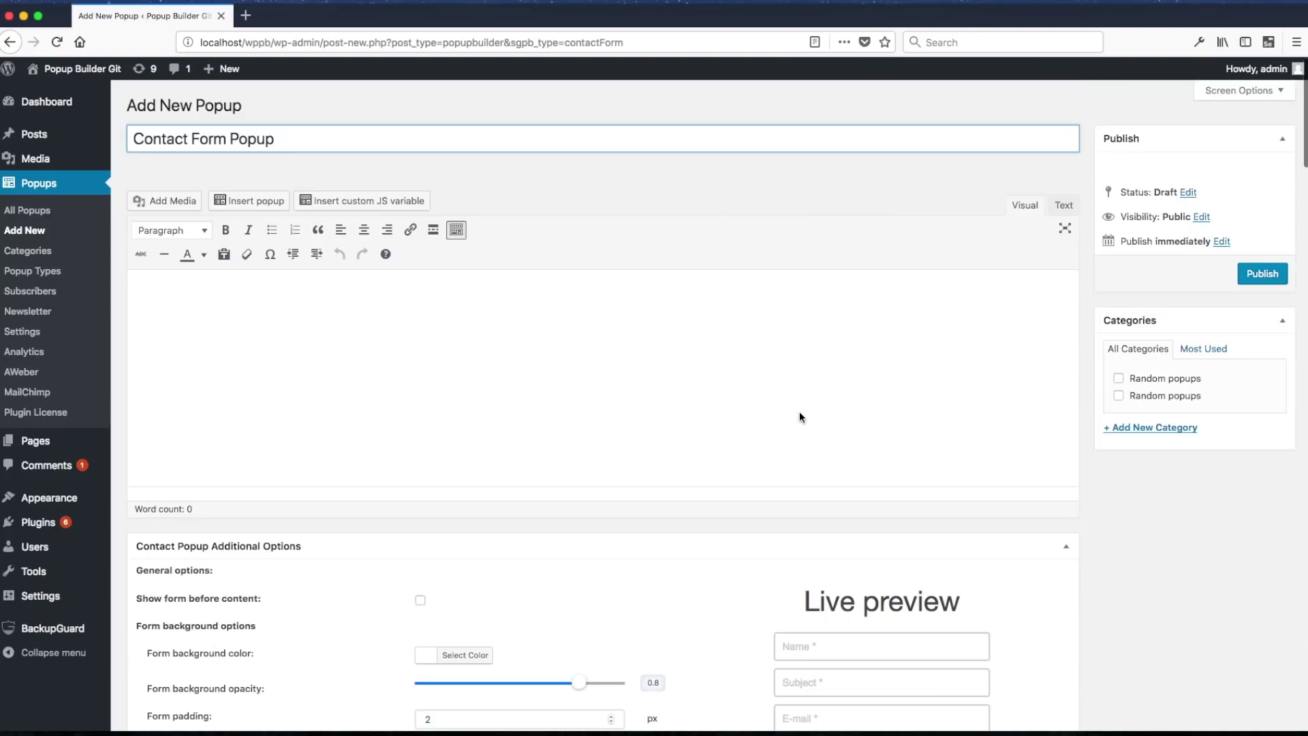
- Publish and preview the Contact Form Popup, and submit its form with all fields empty
{"action": "left_click", "coordinate": [1262, 275]}
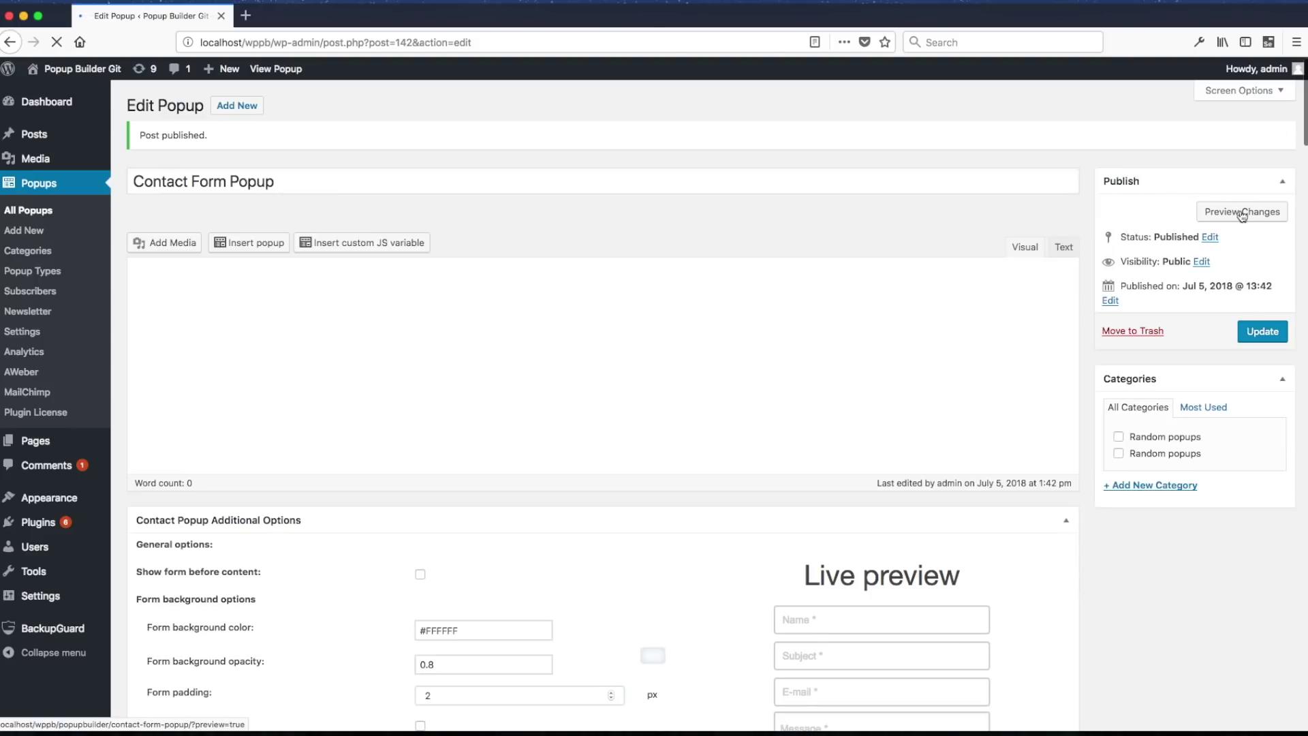
{"action": "left_click", "coordinate": [1242, 212]}
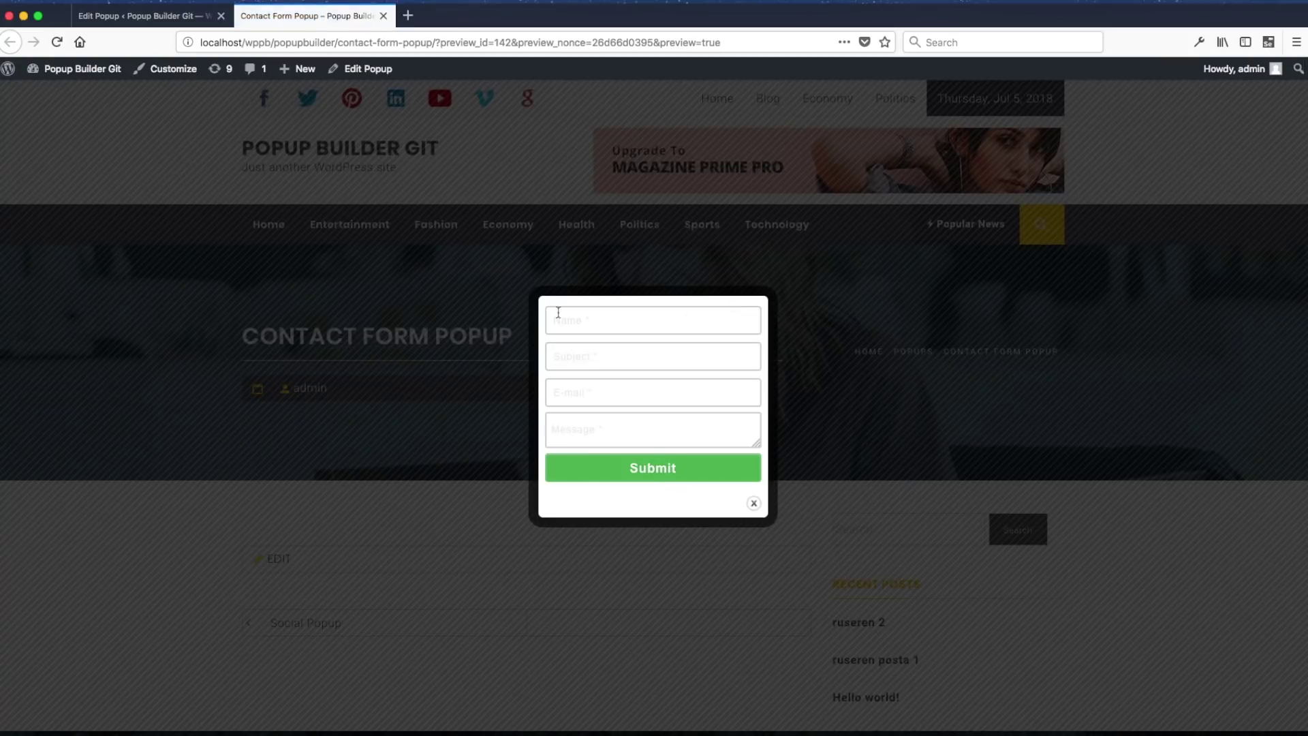
{"action": "left_click", "coordinate": [652, 468]}
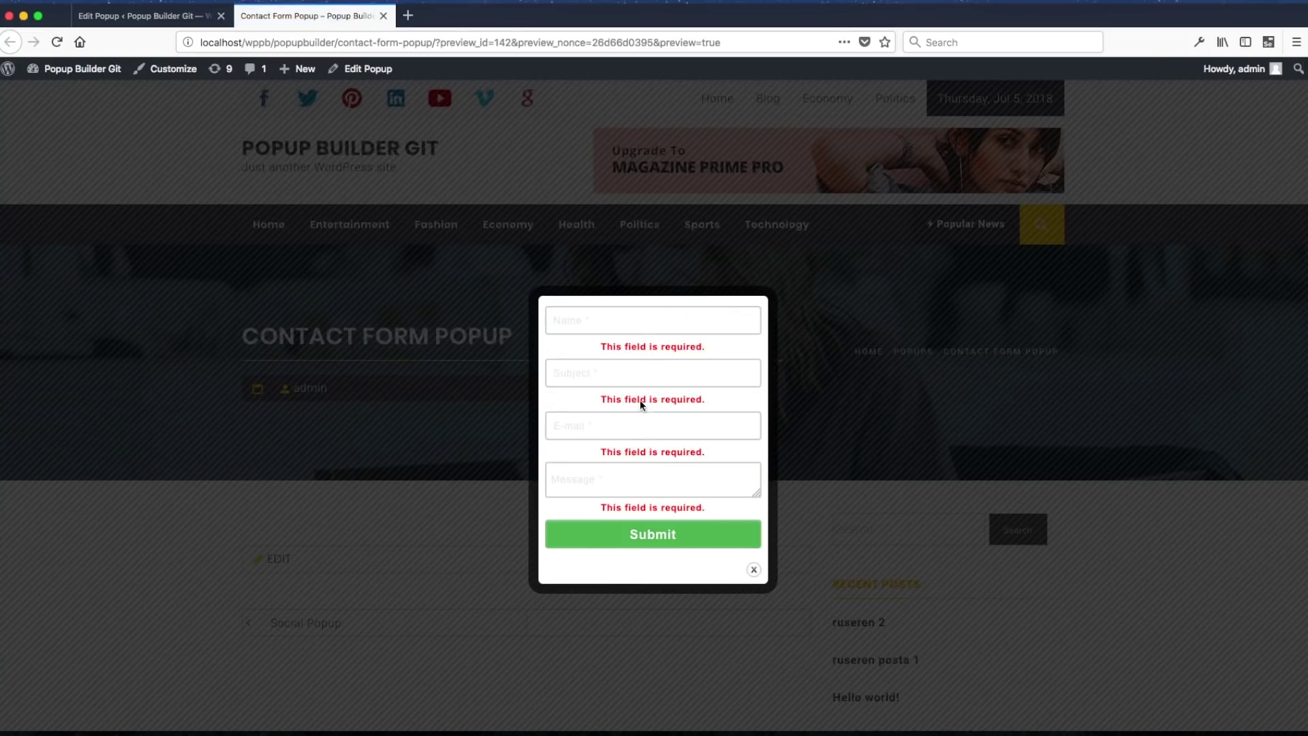